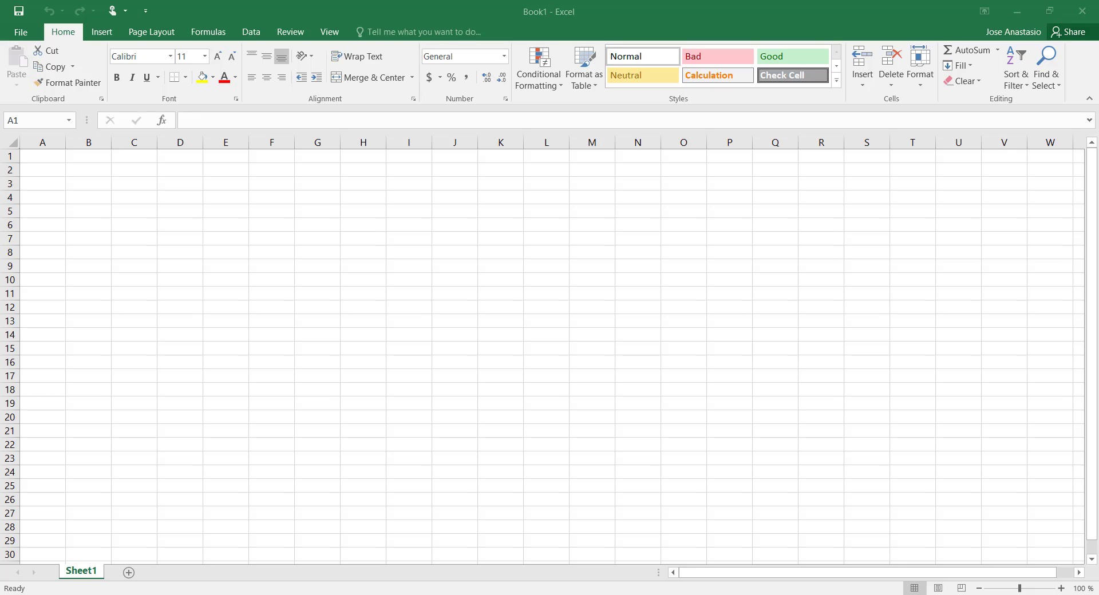
# Select various single cells across the sheet, including C3, E3, D5 and E11, and return to cell A1.
pyautogui.click(183, 184)
pyautogui.click(138, 183)
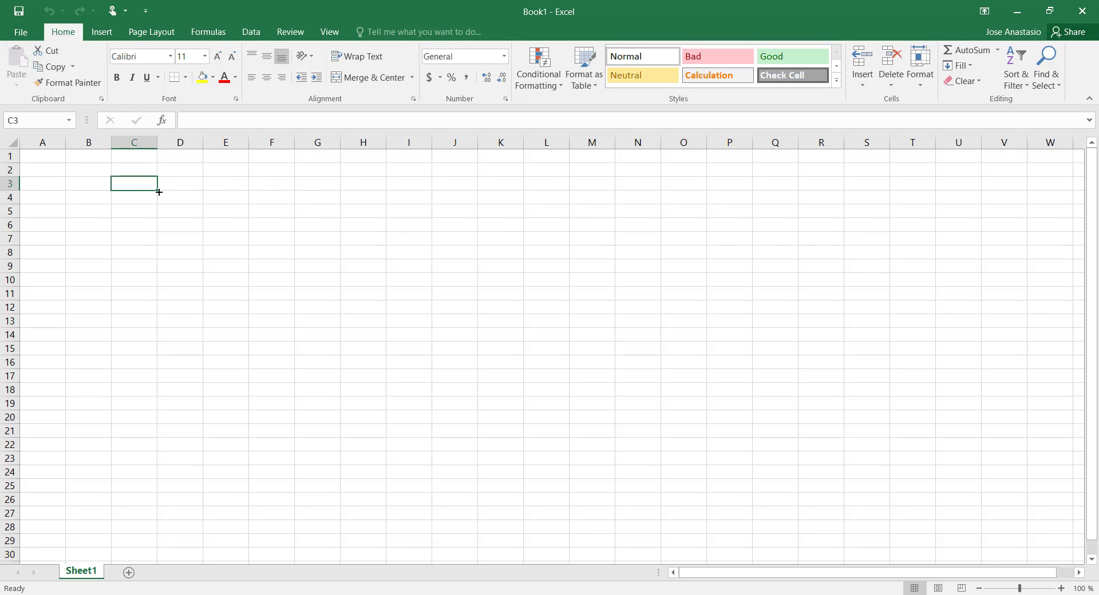
pyautogui.click(220, 185)
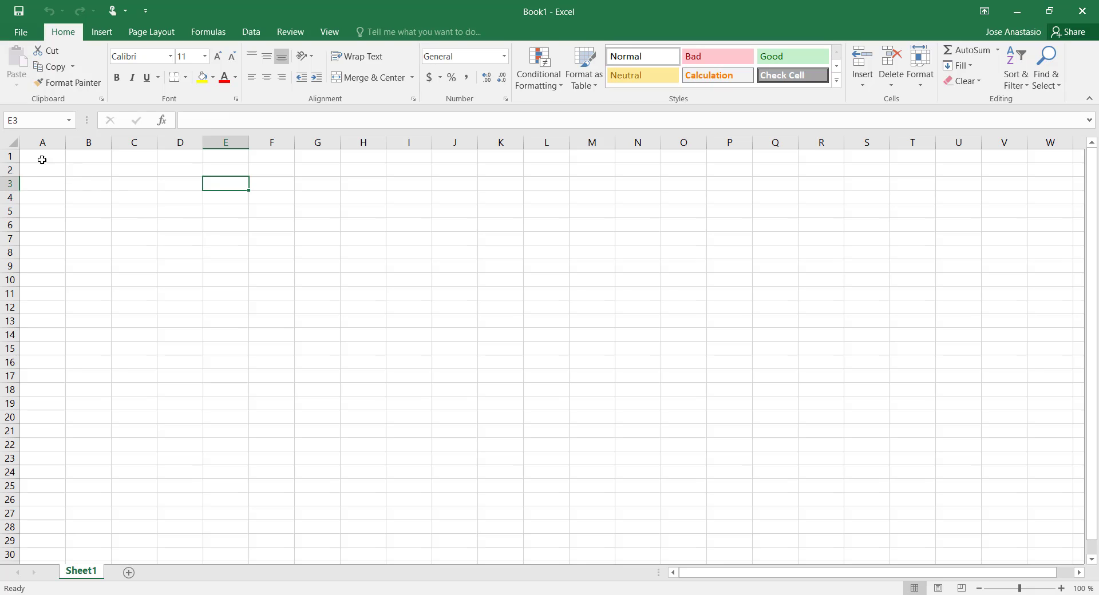
pyautogui.click(42, 158)
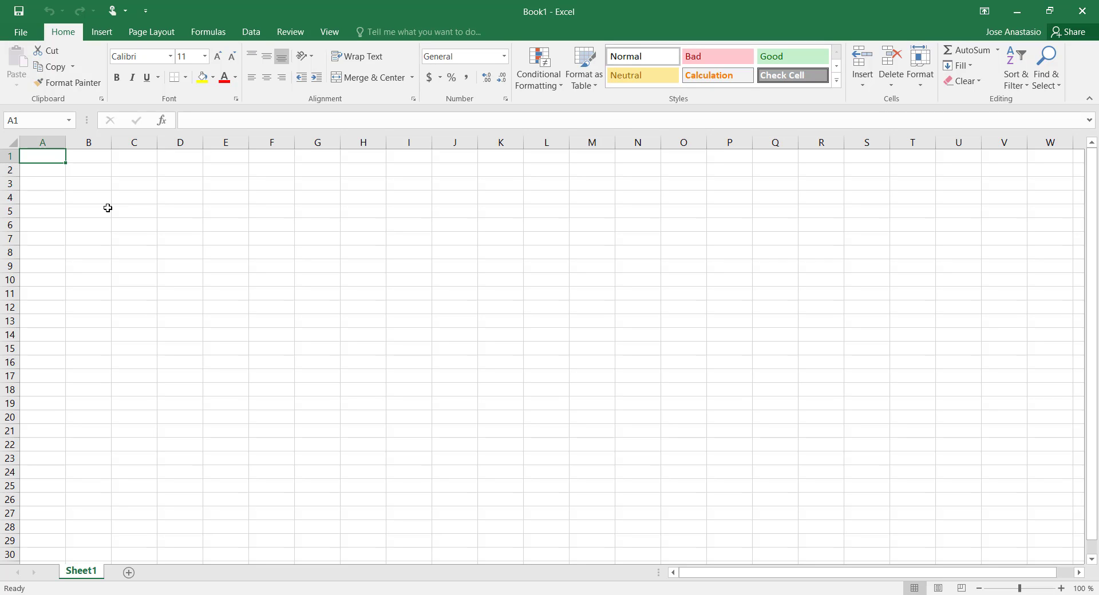
pyautogui.click(93, 198)
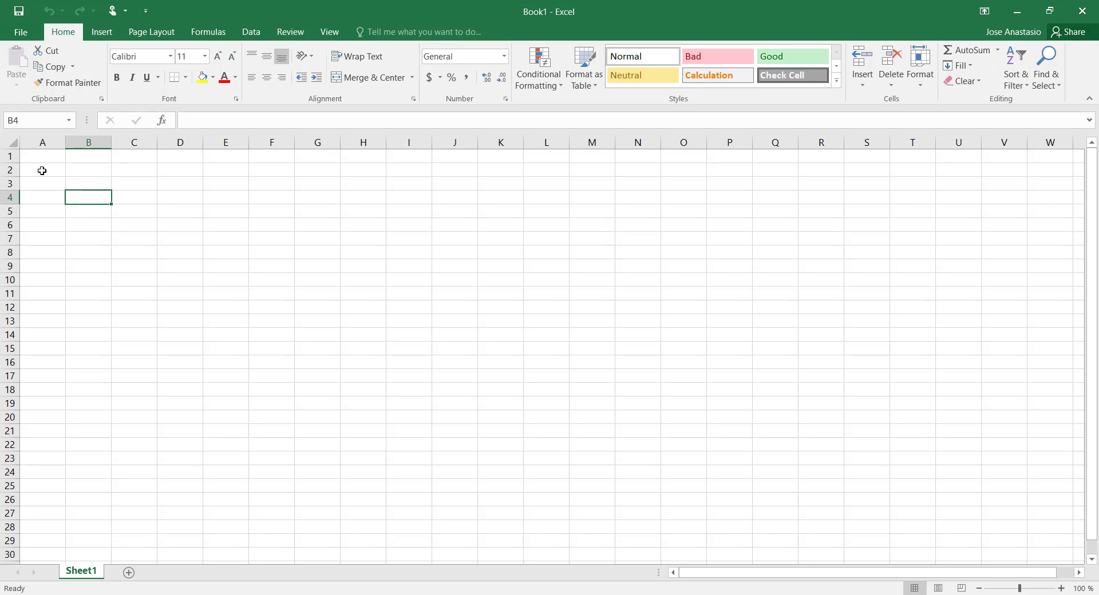
pyautogui.click(44, 158)
pyautogui.click(124, 186)
pyautogui.click(201, 213)
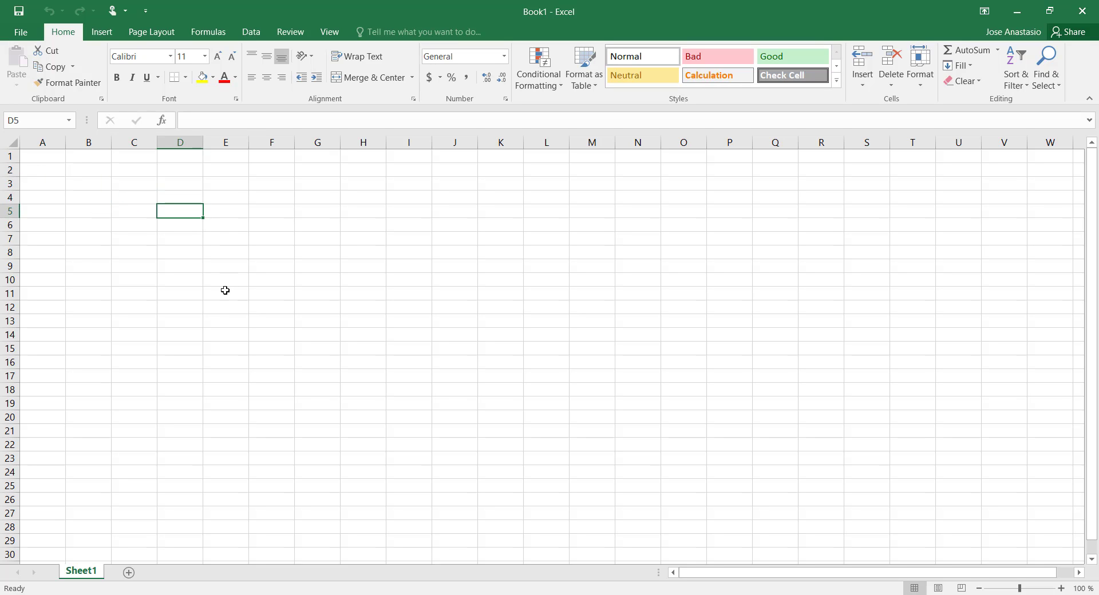
pyautogui.click(225, 293)
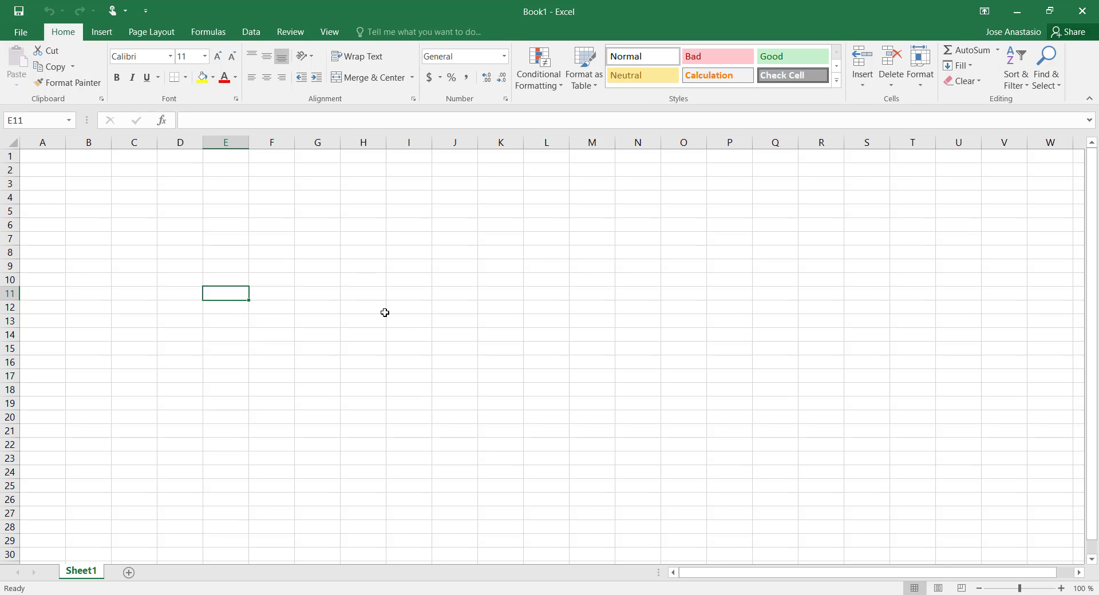
pyautogui.hotkey('ctrl', 'Home')
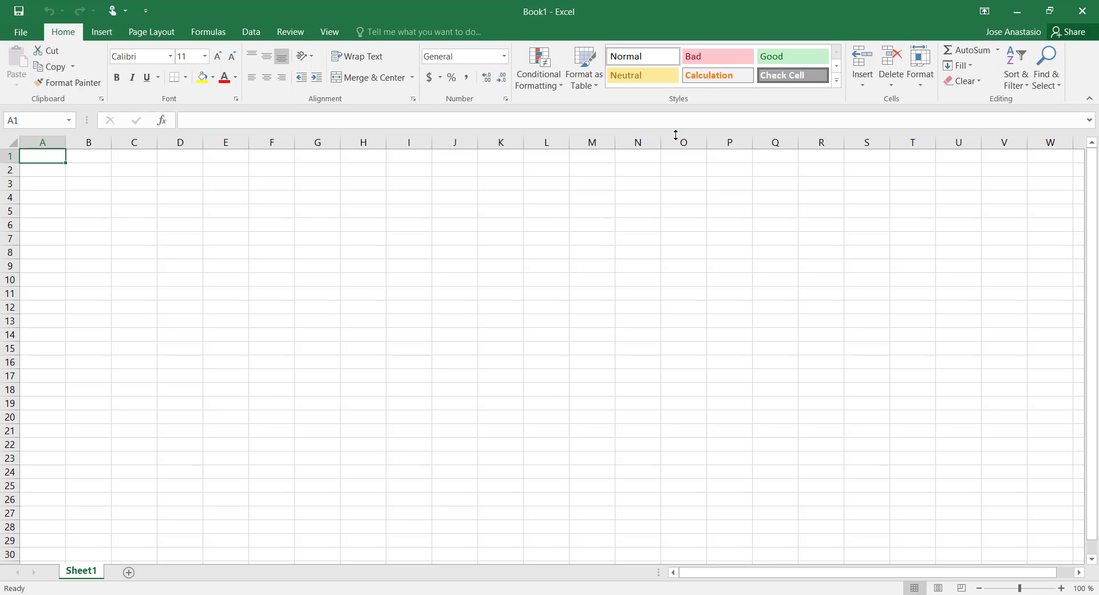
# Select the whole of column E and the whole of row 9 in turn, finishing on column E.
pyautogui.click(425, 276)
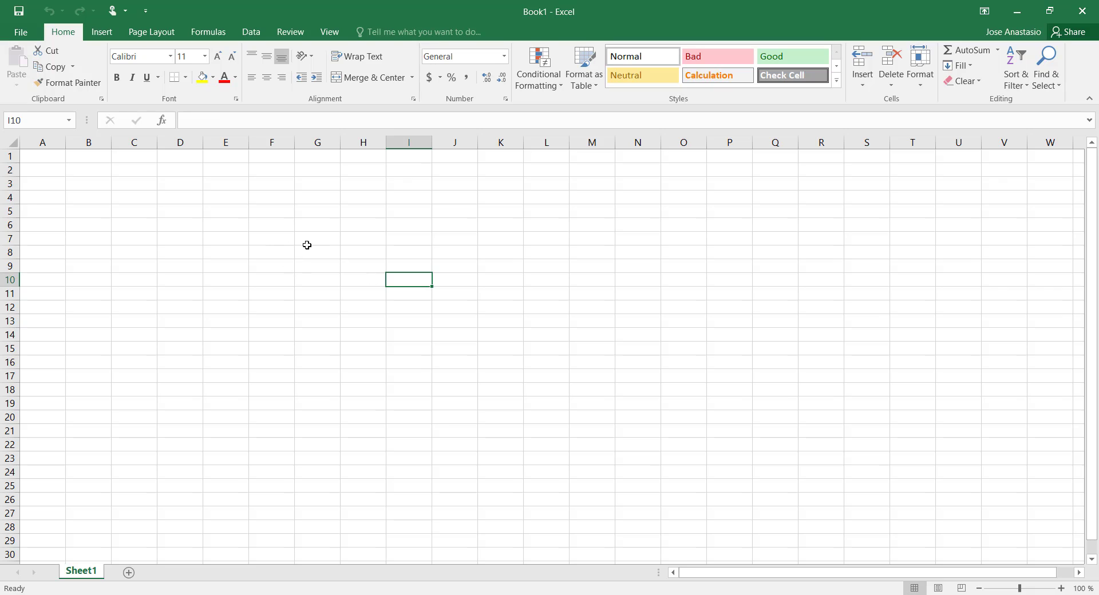
pyautogui.click(242, 239)
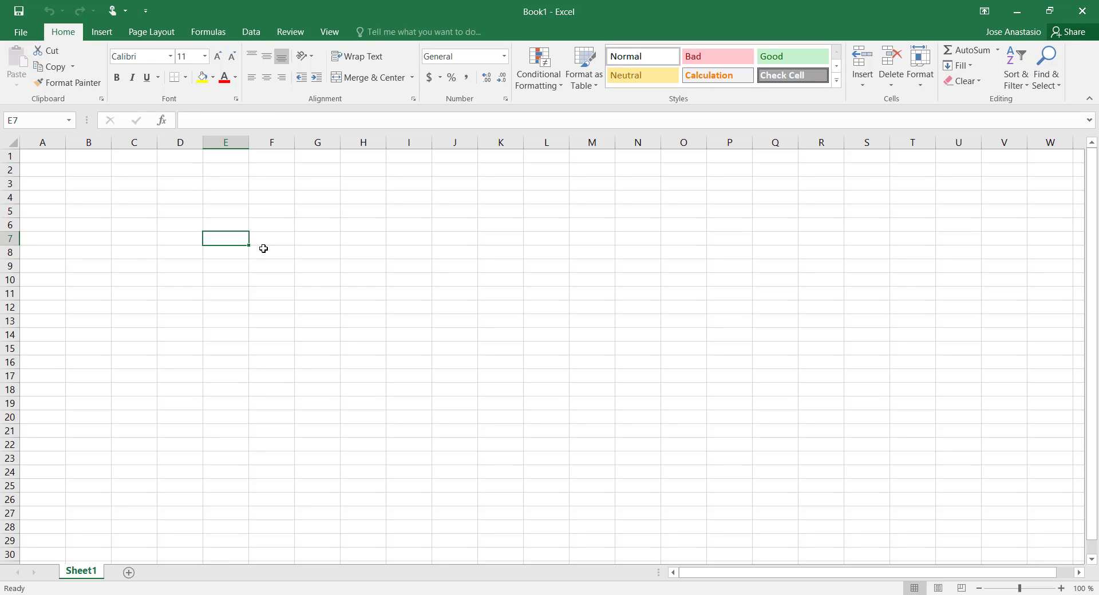
pyautogui.click(226, 141)
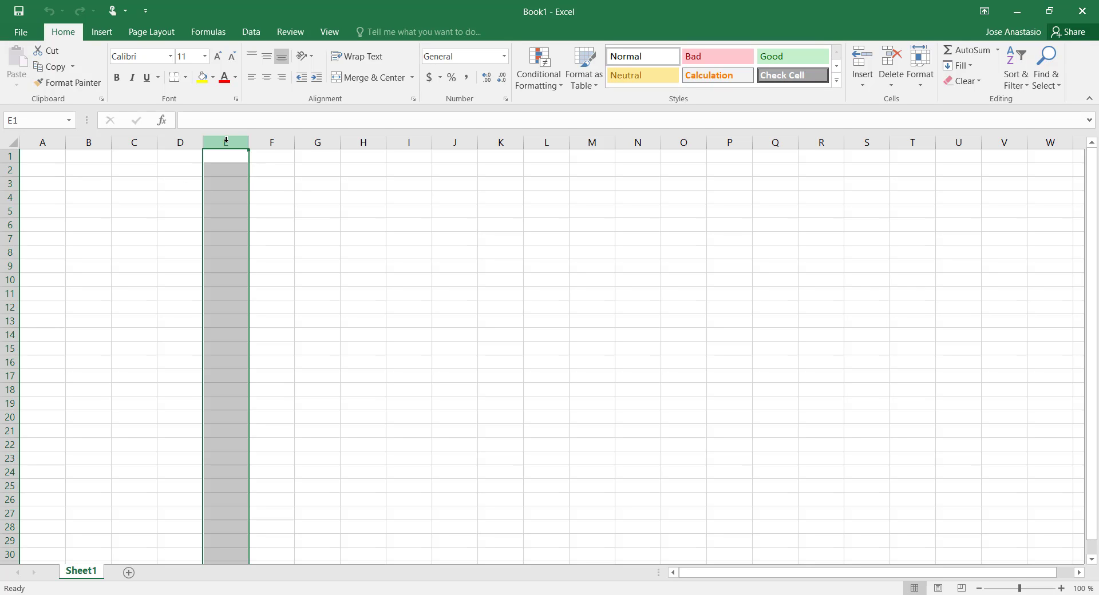
pyautogui.click(13, 266)
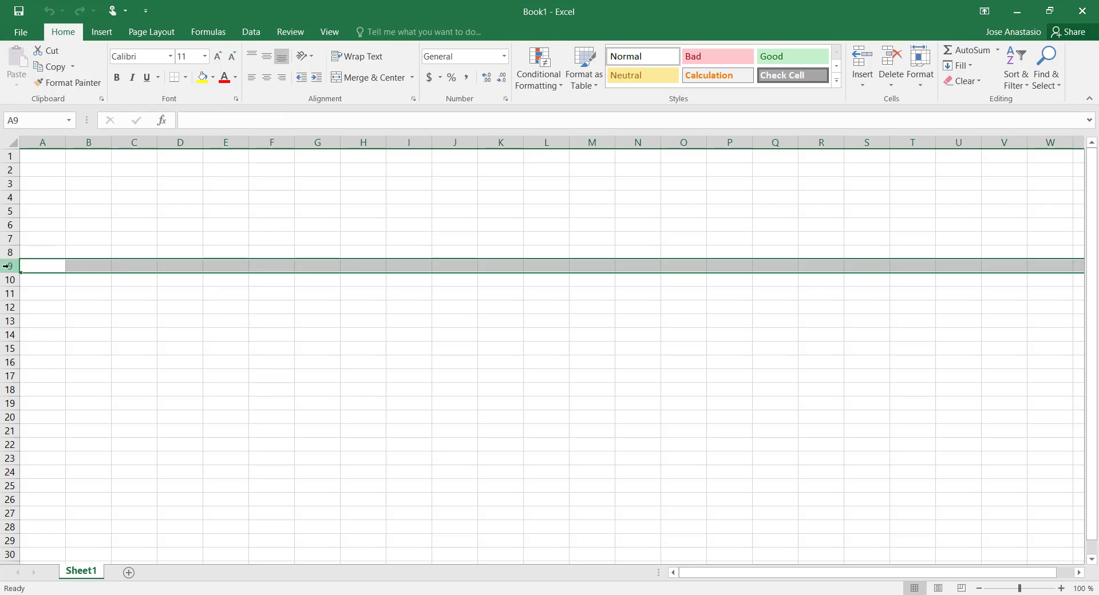
pyautogui.click(153, 329)
pyautogui.click(12, 267)
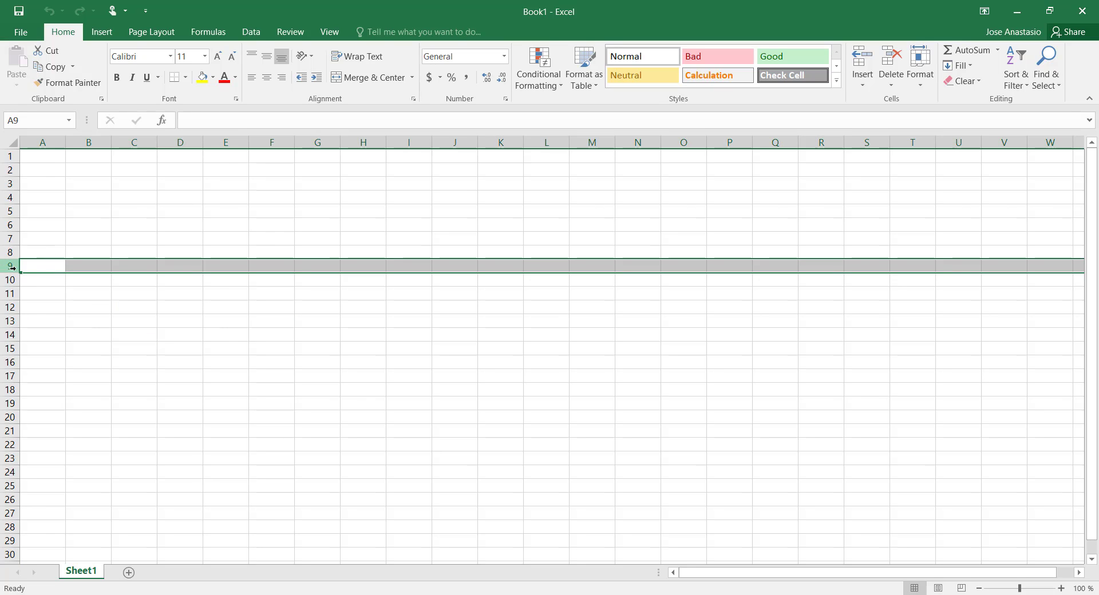
pyautogui.click(226, 141)
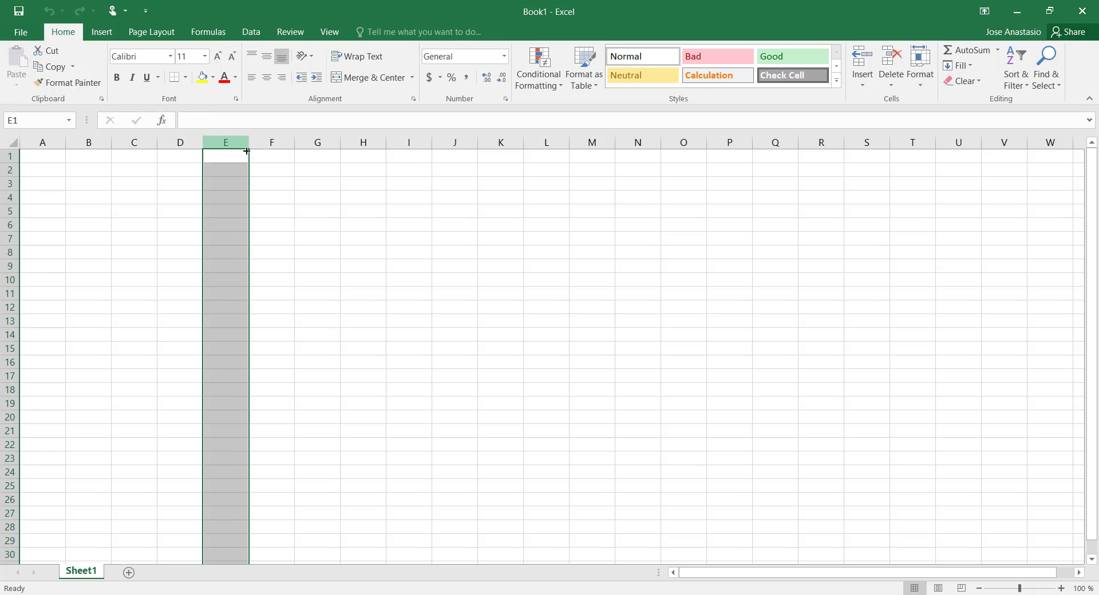
# Go directly to cell E9 by its reference and return to cell A1 the same way.
pyautogui.click(38, 119)
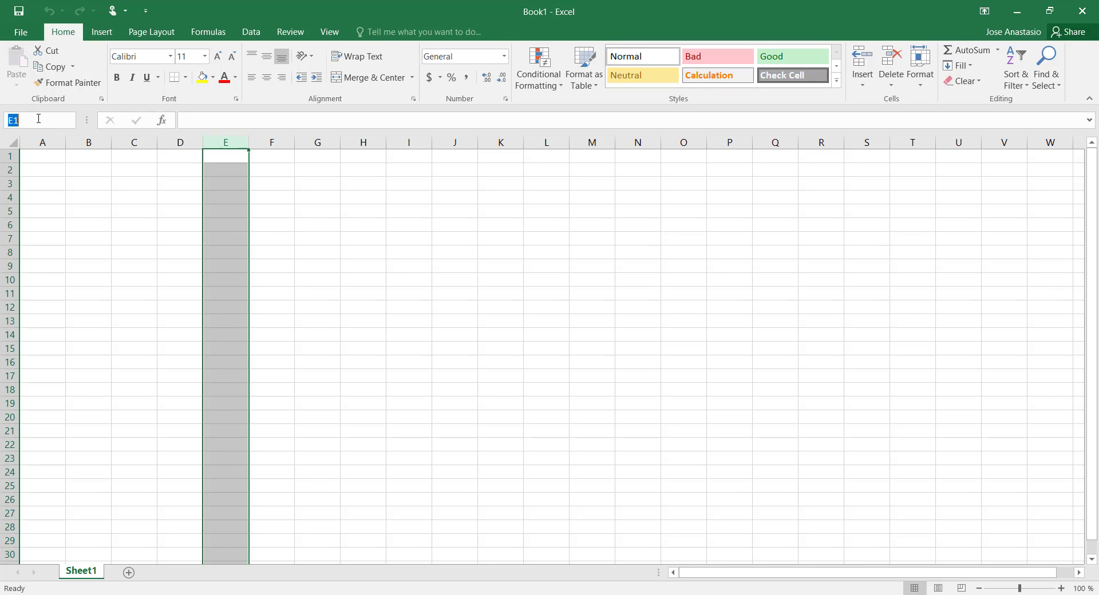
pyautogui.write('E9')
pyautogui.press('Return')
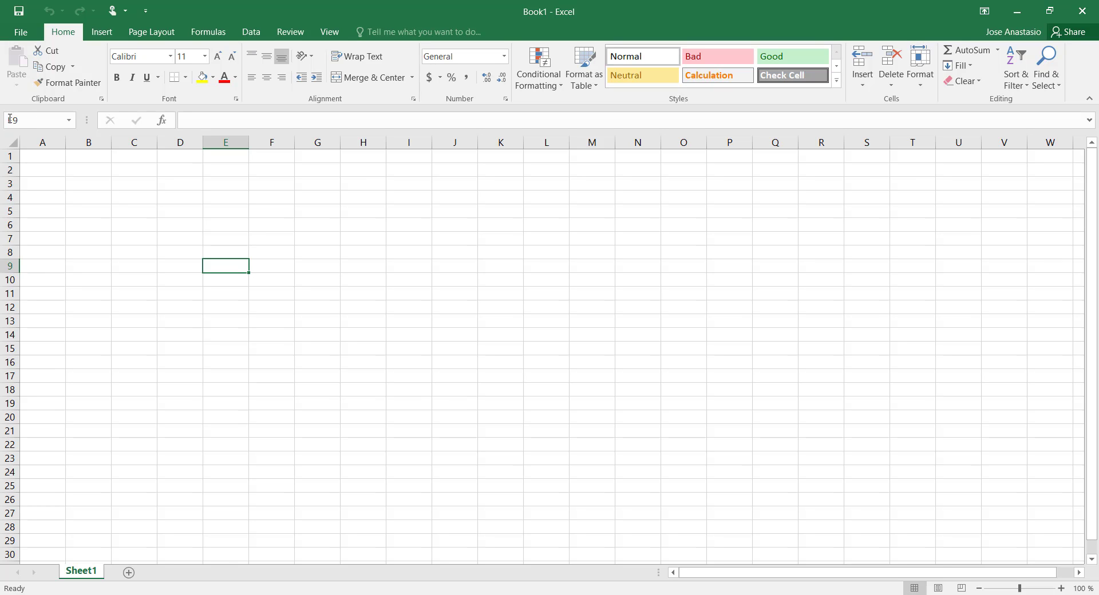
pyautogui.click(42, 120)
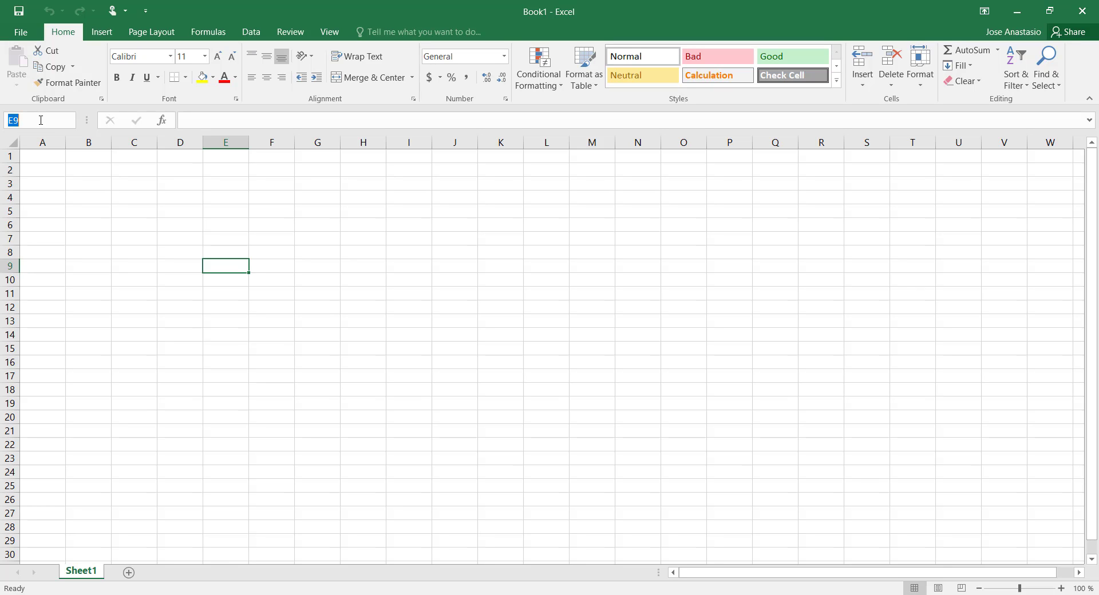
pyautogui.write('A1')
pyautogui.press('Return')
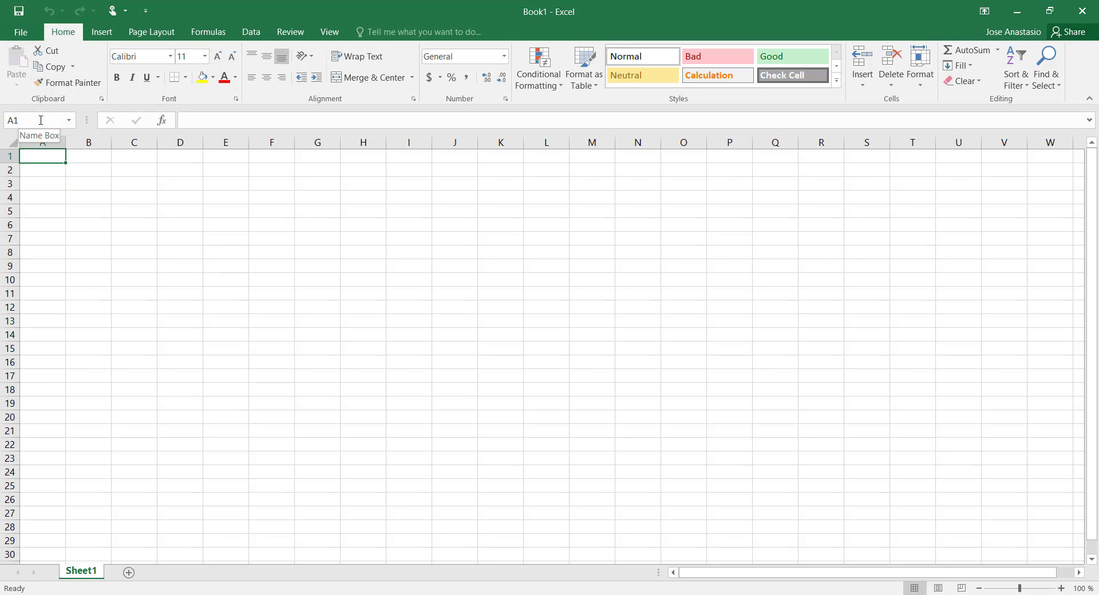
# Go directly to cell A100 by its reference and view the rows just below it.
pyautogui.click(42, 120)
pyautogui.write('A100')
pyautogui.press('Return')
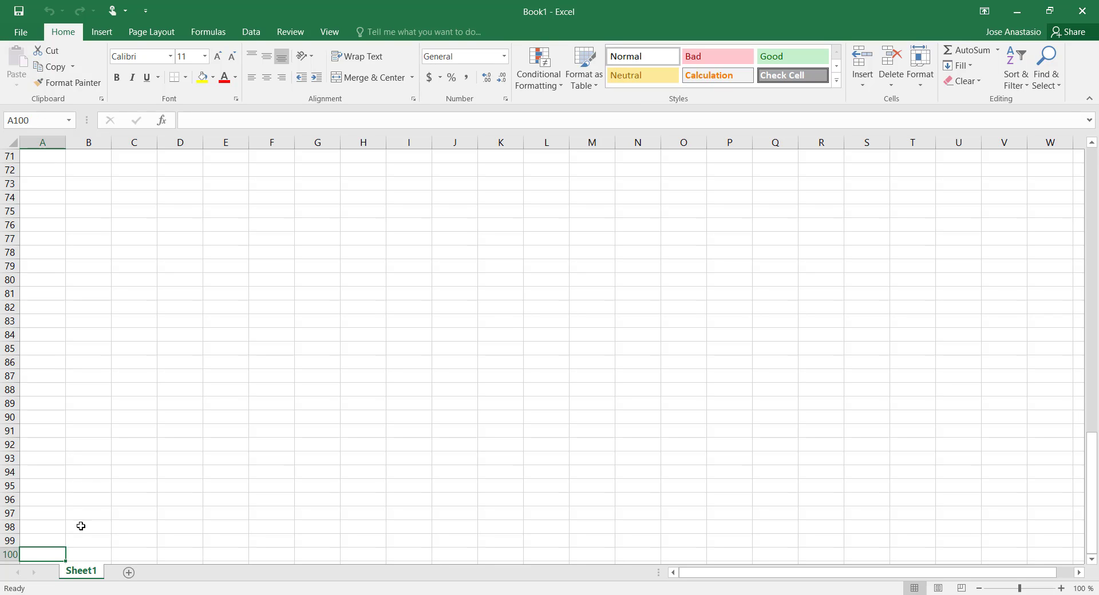
pyautogui.scroll(-2, 76, 518)
# Go directly to cell A1048576 by its reference and view the end of the sheet.
pyautogui.click(39, 121)
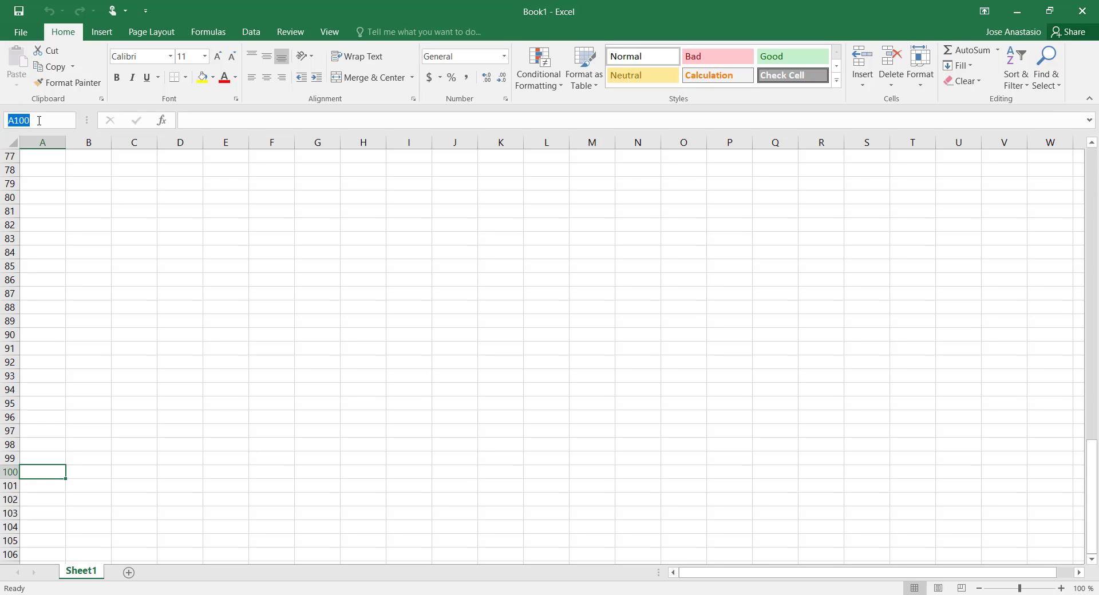
pyautogui.write('a1048576')
pyautogui.press('Return')
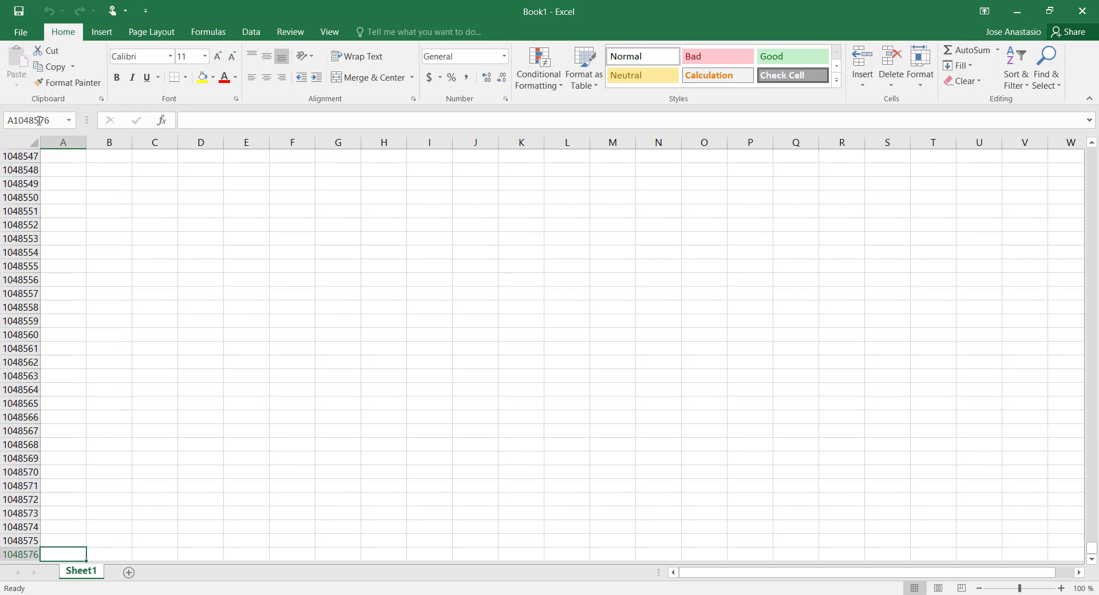
pyautogui.scroll(-3, 105, 282)
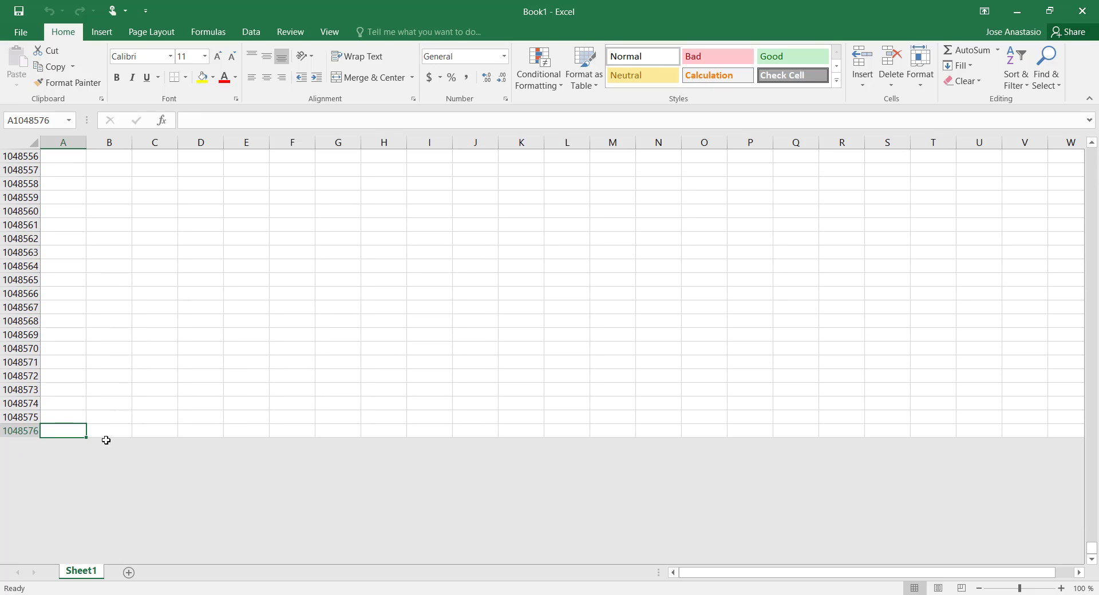
# Return to the start of the sheet by going directly to cell B1 by its reference.
pyautogui.click(15, 120)
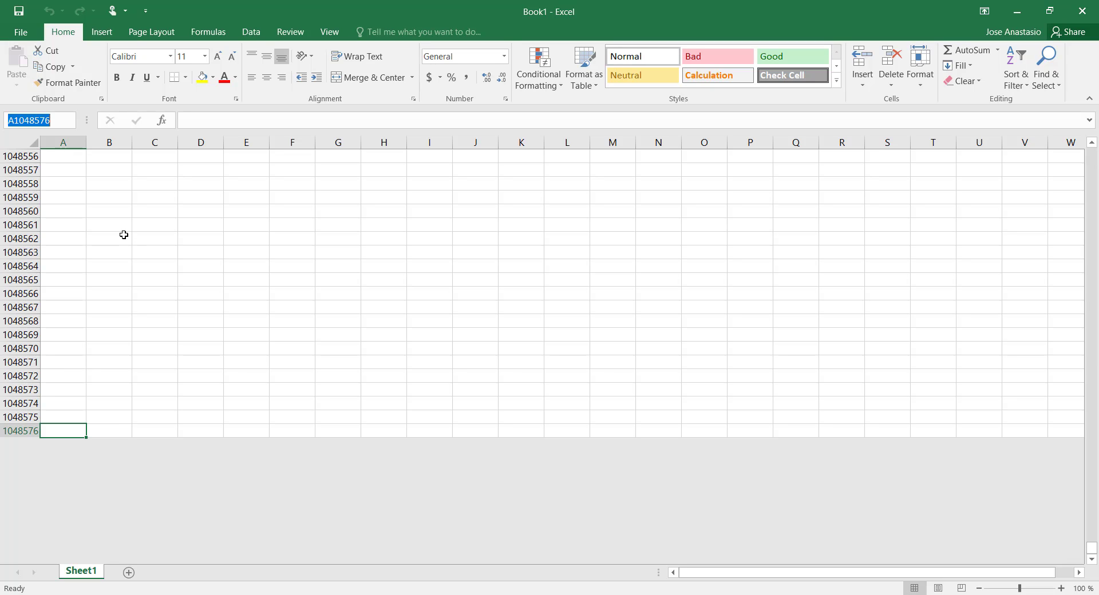
pyautogui.write('a1')
pyautogui.press('BackSpace')
pyautogui.press('BackSpace')
pyautogui.write('B1')
pyautogui.press('Return')
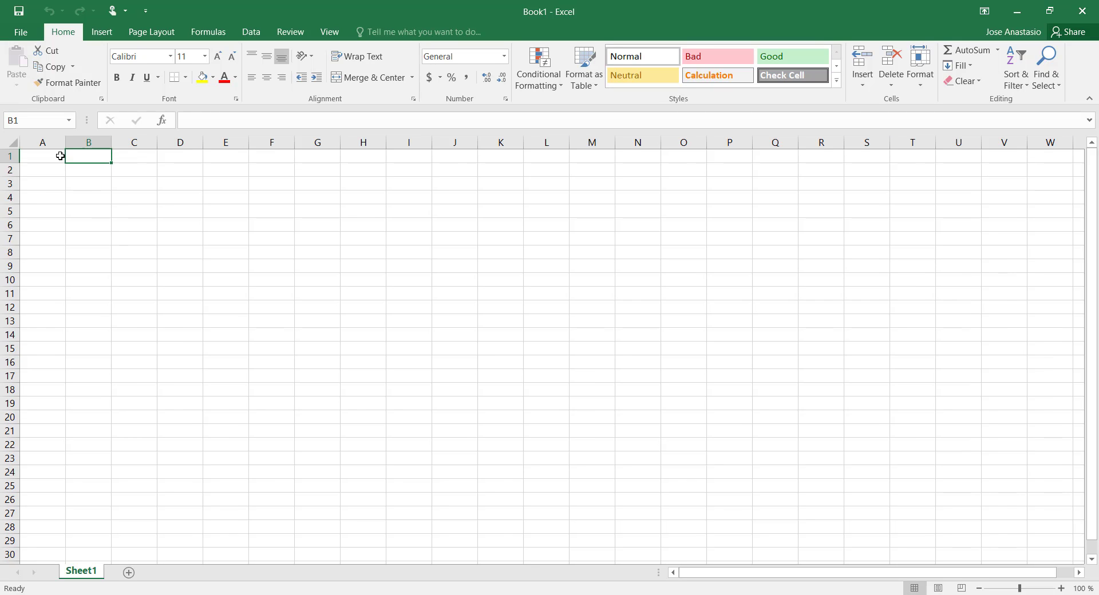
# Go directly to cell Z36 by its reference.
pyautogui.click(36, 121)
pyautogui.click(26, 123)
pyautogui.press('BackSpace')
pyautogui.write('Z36')
pyautogui.press('Return')
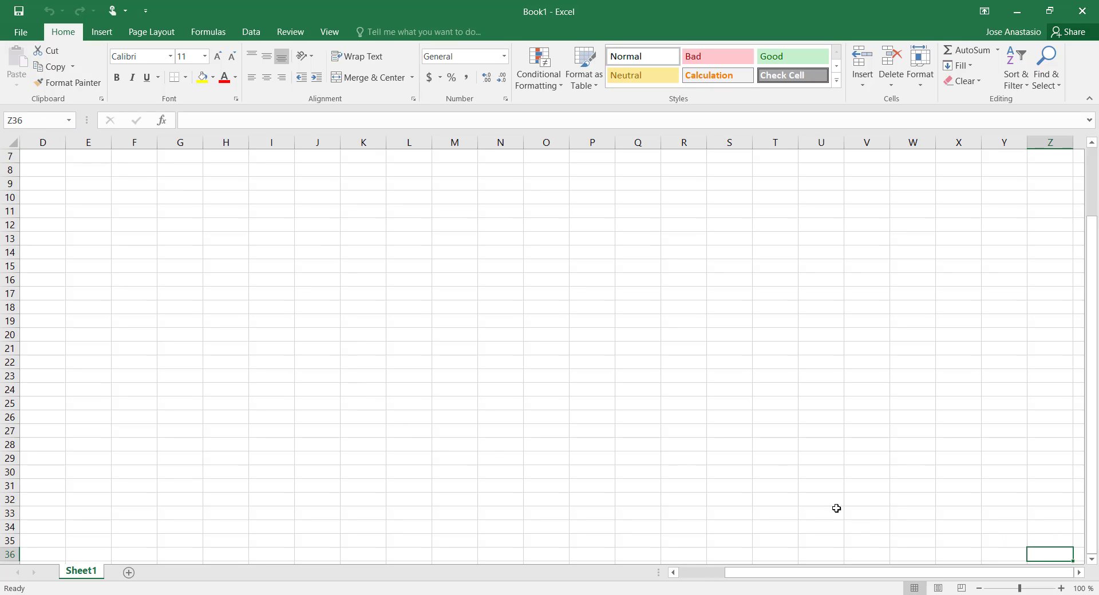
pyautogui.moveTo(896, 575); pyautogui.dragTo(898, 575)
pyautogui.click(39, 118)
pyautogui.press('BackSpace')
# Select the cell range D2:I11, and replace that selection with the single cell M11.
pyautogui.click(92, 194)
pyautogui.scroll(2, 96, 193)
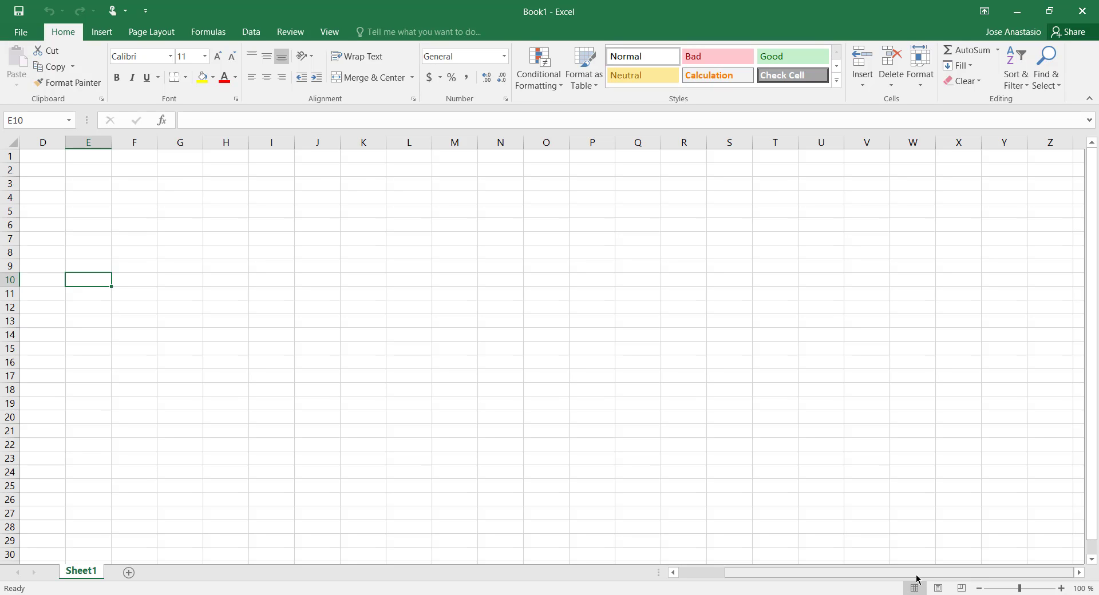
pyautogui.click(366, 279)
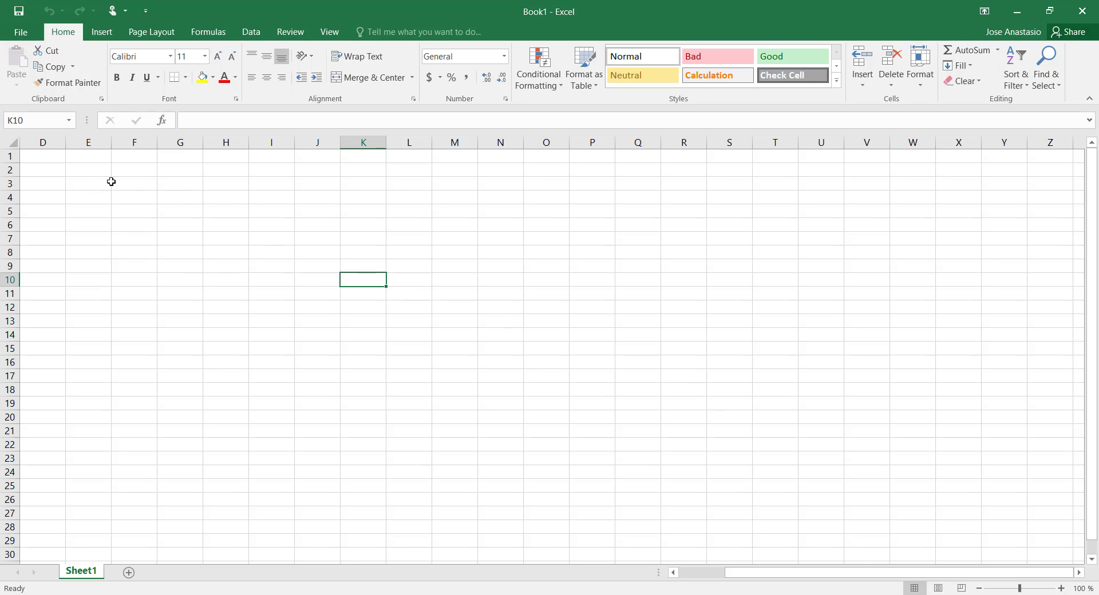
pyautogui.moveTo(56, 167); pyautogui.dragTo(254, 297)
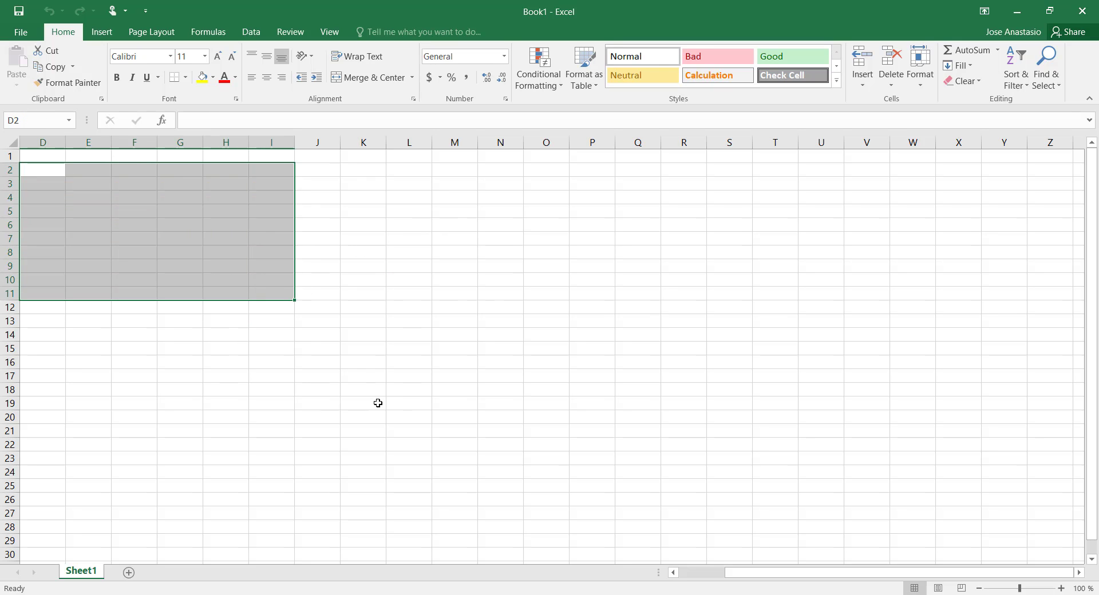
pyautogui.click(473, 296)
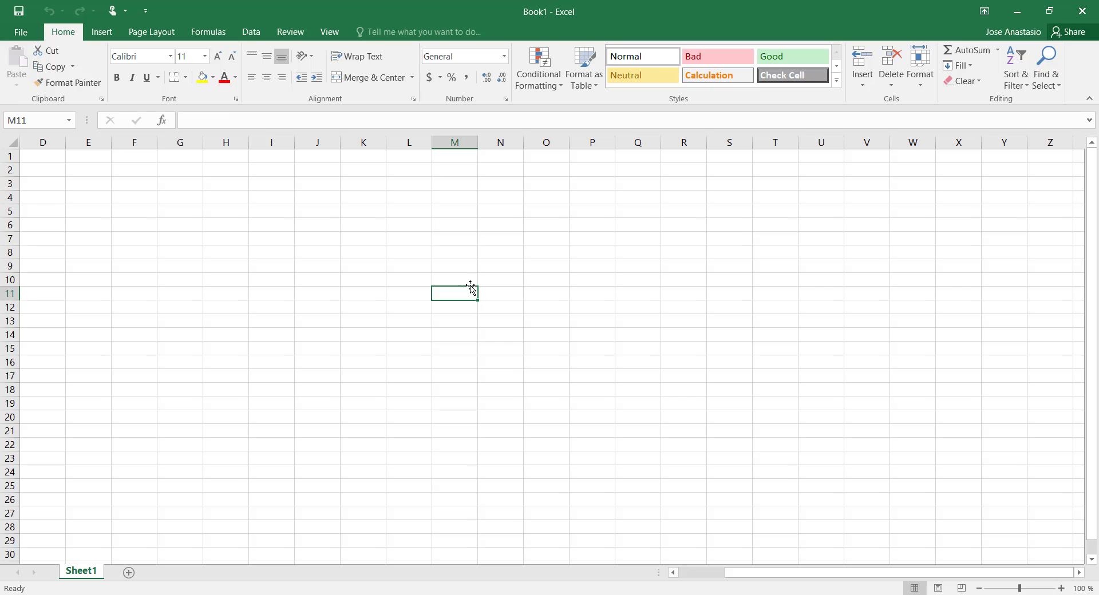
# Switch the sheet to Page Layout view and select cell H3 on the first page.
pyautogui.click(938, 589)
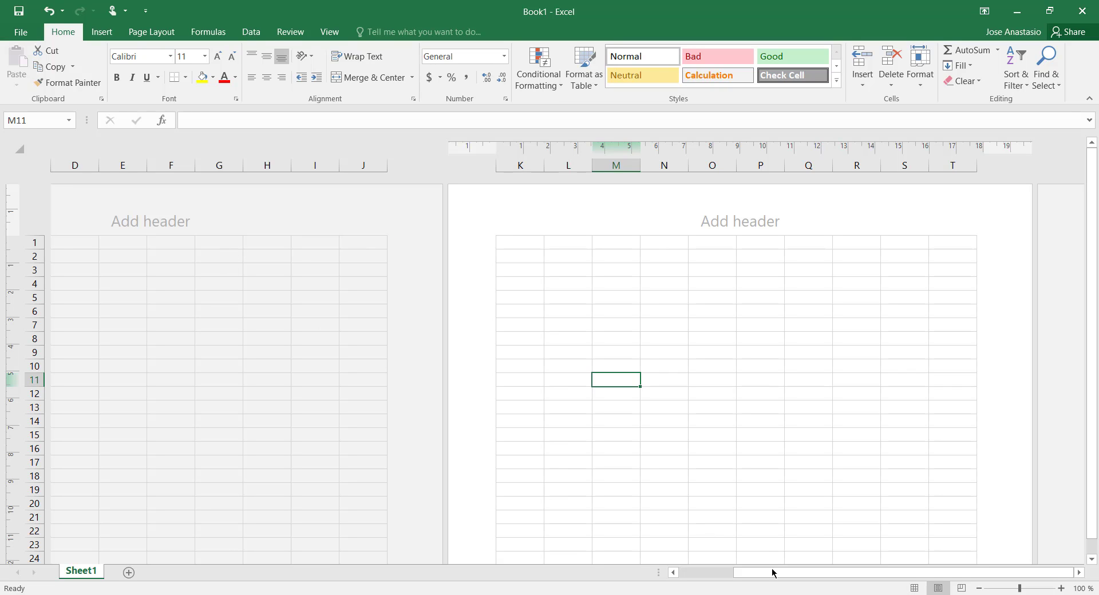
pyautogui.moveTo(771, 574); pyautogui.dragTo(706, 578)
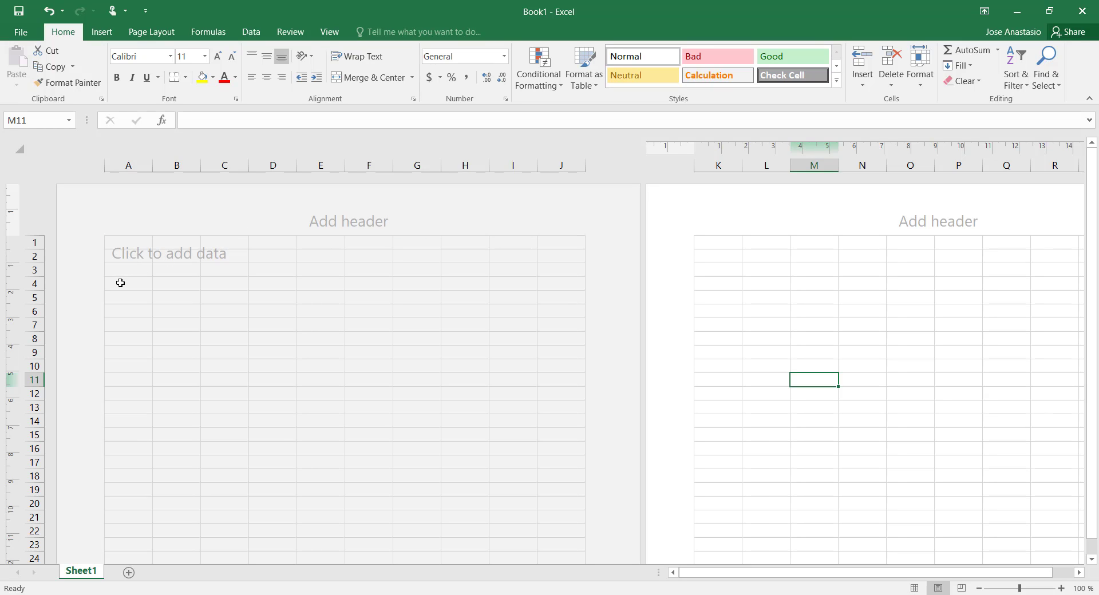
pyautogui.click(444, 306)
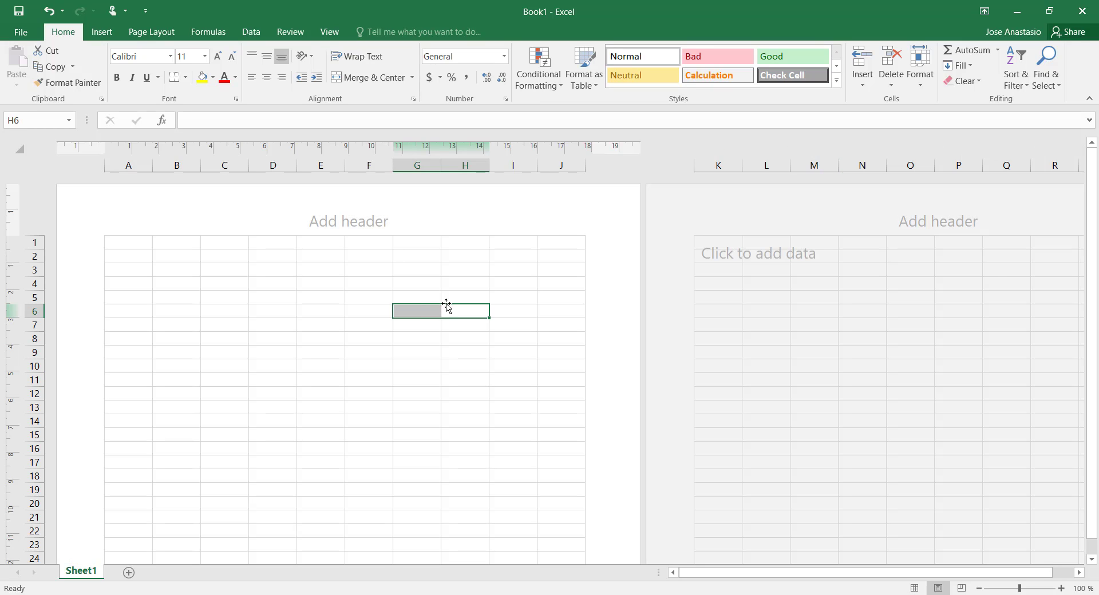
pyautogui.click(481, 269)
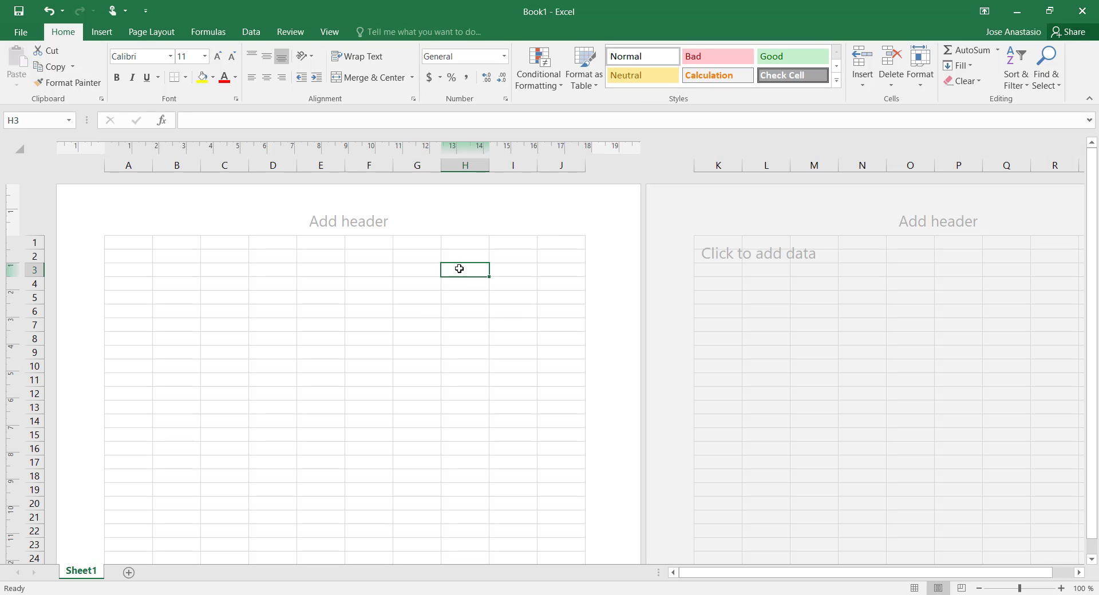
# Select the range A1:J1 across the first page's width, and replace that selection with cell C8.
pyautogui.click(115, 164)
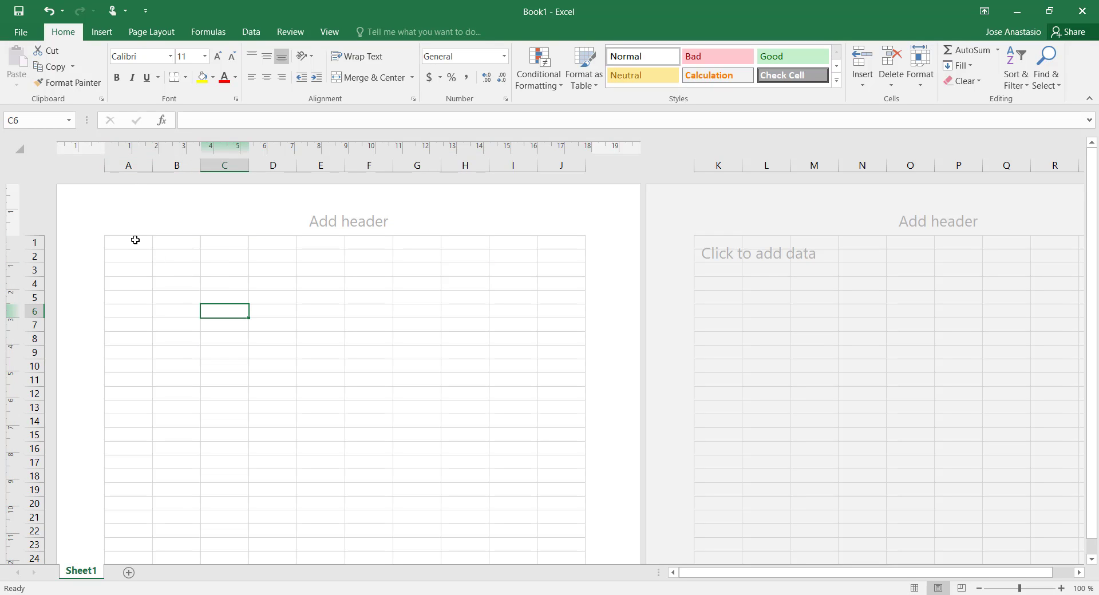
pyautogui.moveTo(135, 243); pyautogui.dragTo(552, 246)
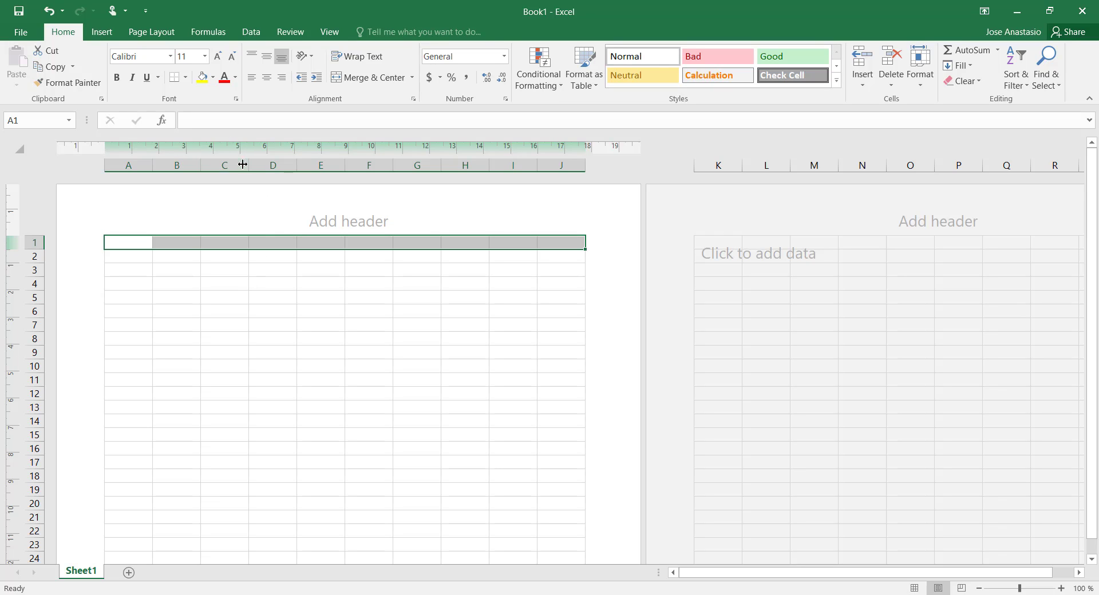
pyautogui.click(237, 338)
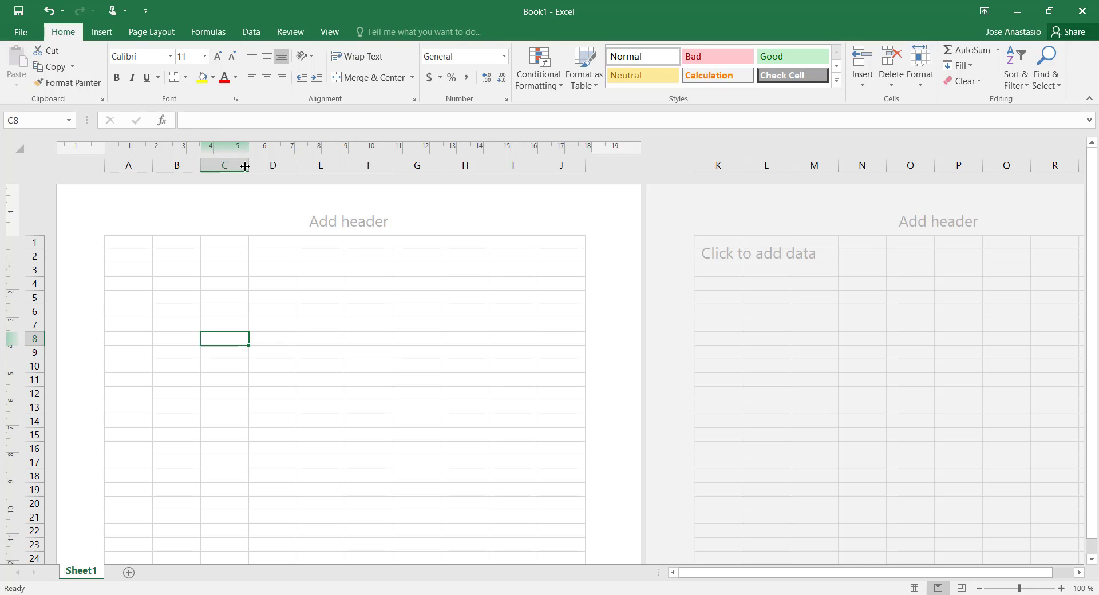
# Widen column C to 3.58 centimeters, and select column J on the second page.
pyautogui.moveTo(247, 165); pyautogui.dragTo(295, 175)
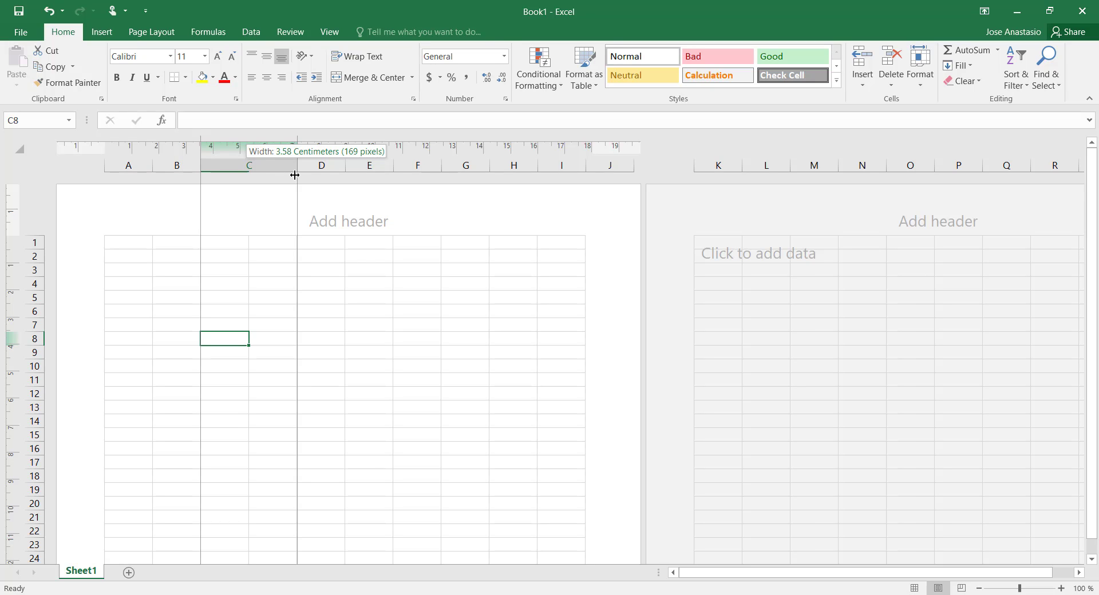
pyautogui.moveTo(294, 175); pyautogui.dragTo(295, 175)
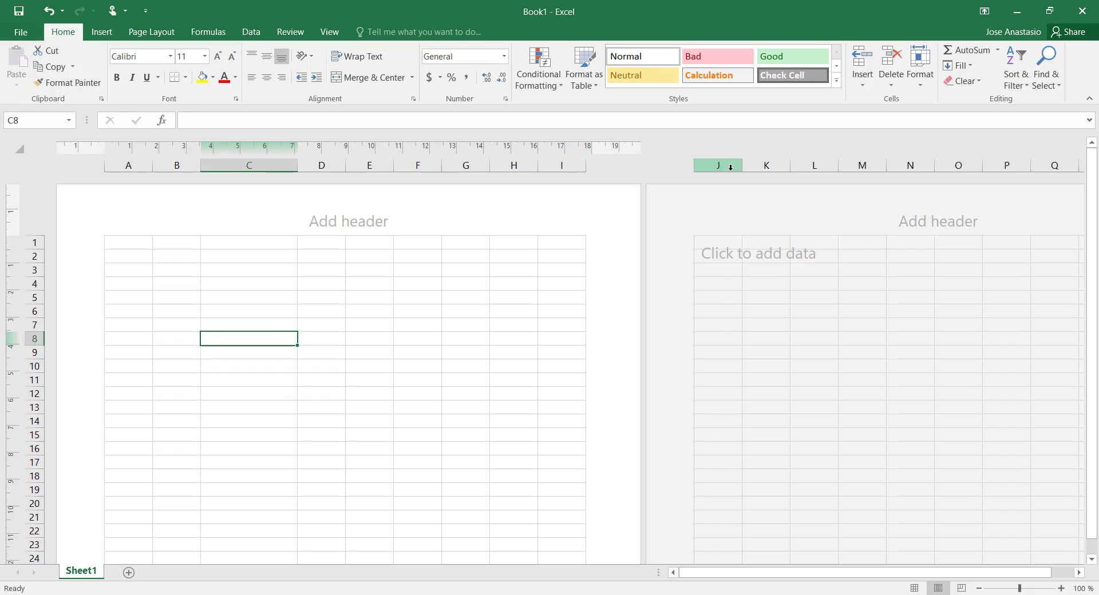
pyautogui.click(730, 167)
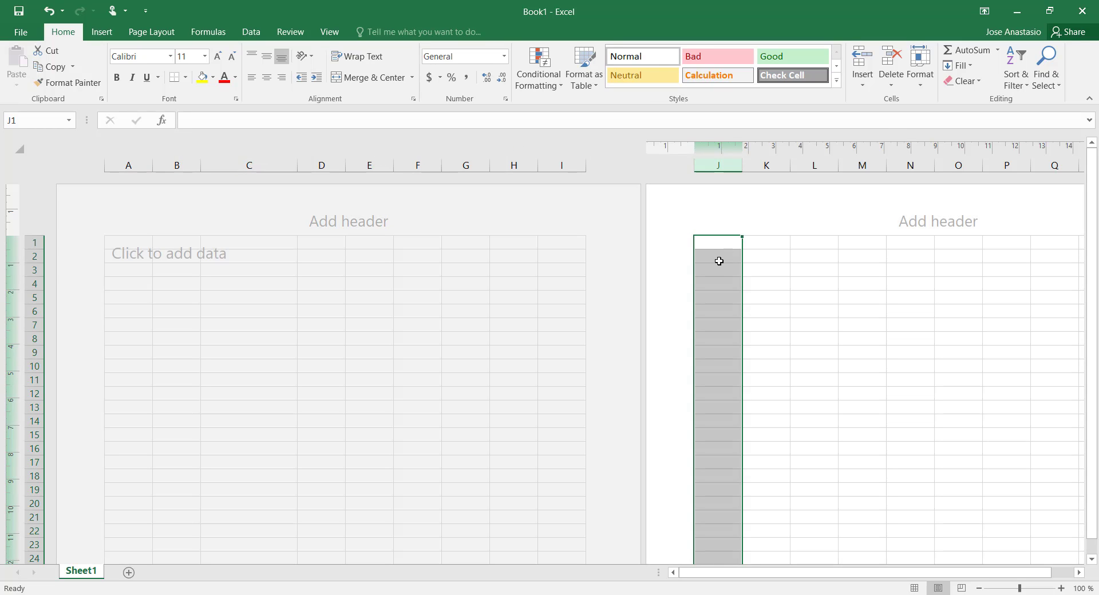
# Narrow column C until column J fits on the first page, and select cell I3.
pyautogui.moveTo(297, 162); pyautogui.dragTo(241, 169)
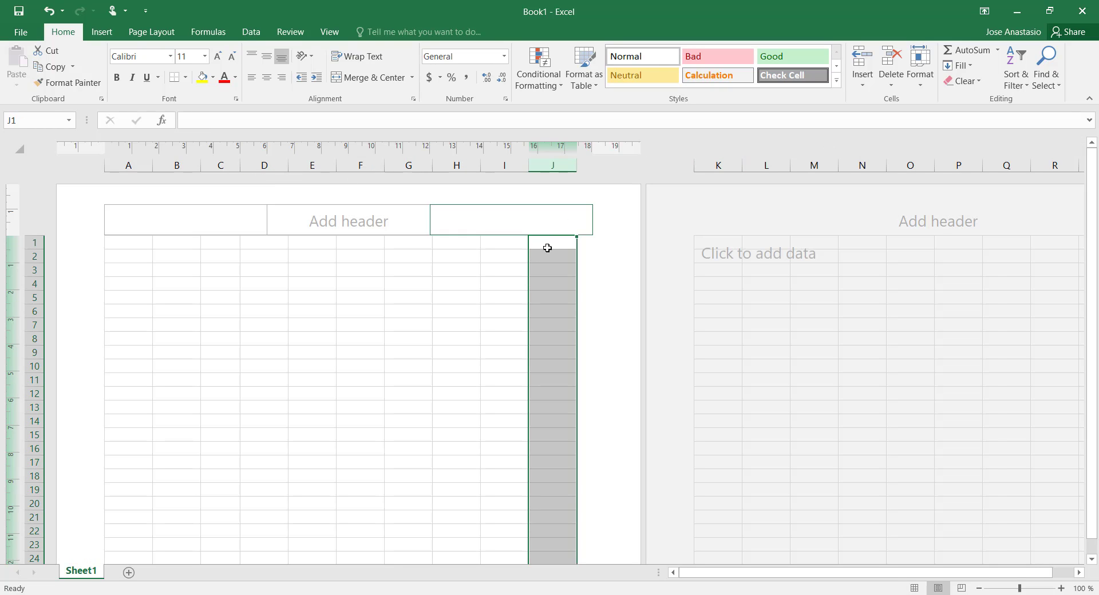
pyautogui.click(498, 270)
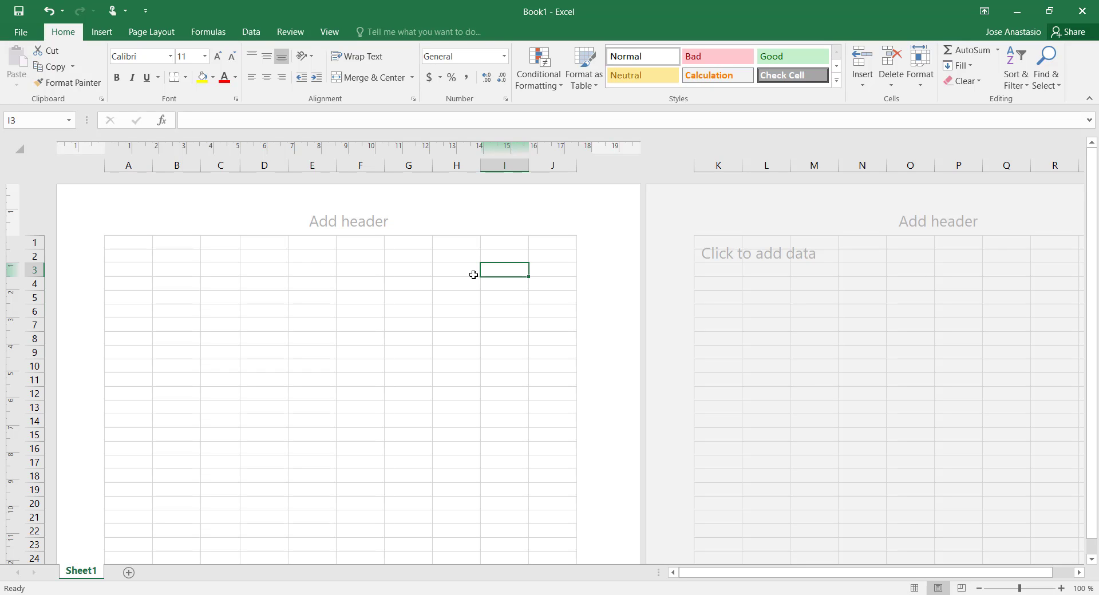
# Alternate the sheet between Page Break Preview, Normal and Page Layout views, ending in Normal view.
pyautogui.click(961, 589)
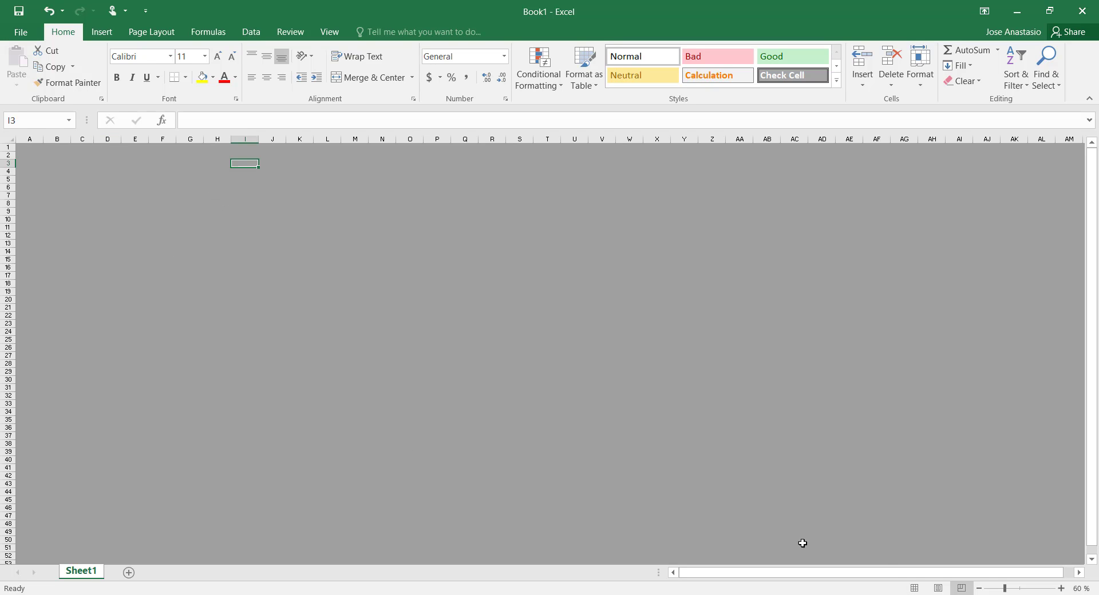
pyautogui.click(914, 588)
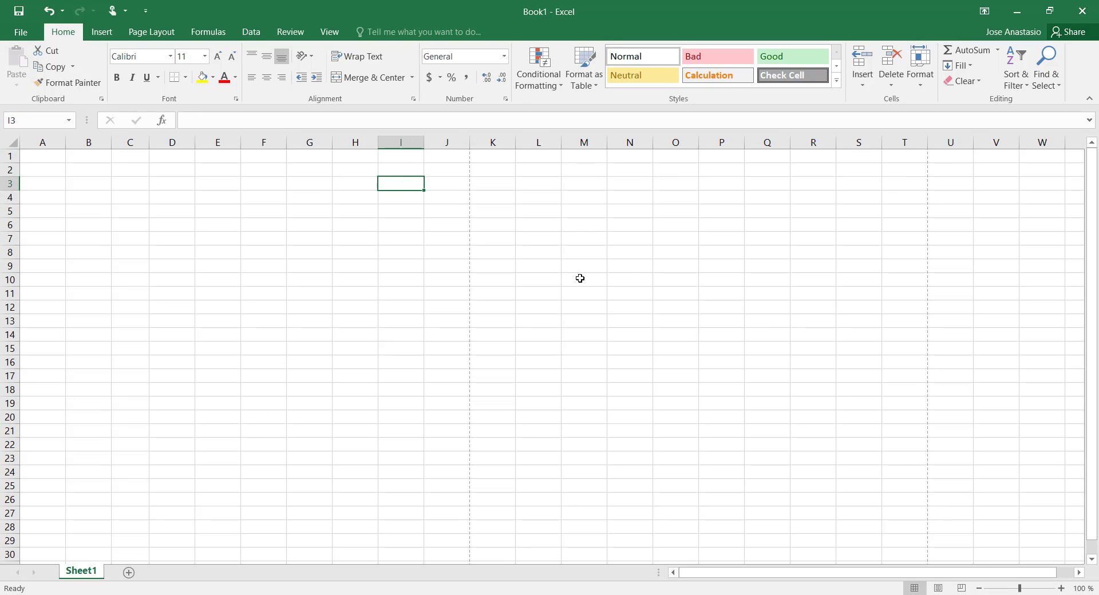
pyautogui.click(937, 588)
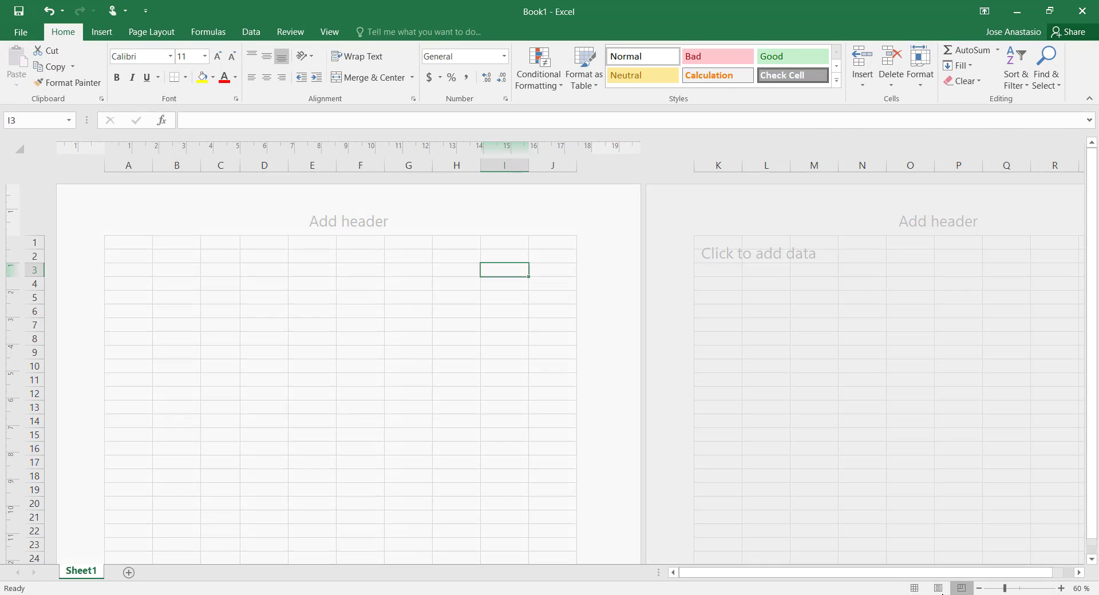
pyautogui.click(962, 588)
pyautogui.click(938, 589)
pyautogui.click(913, 588)
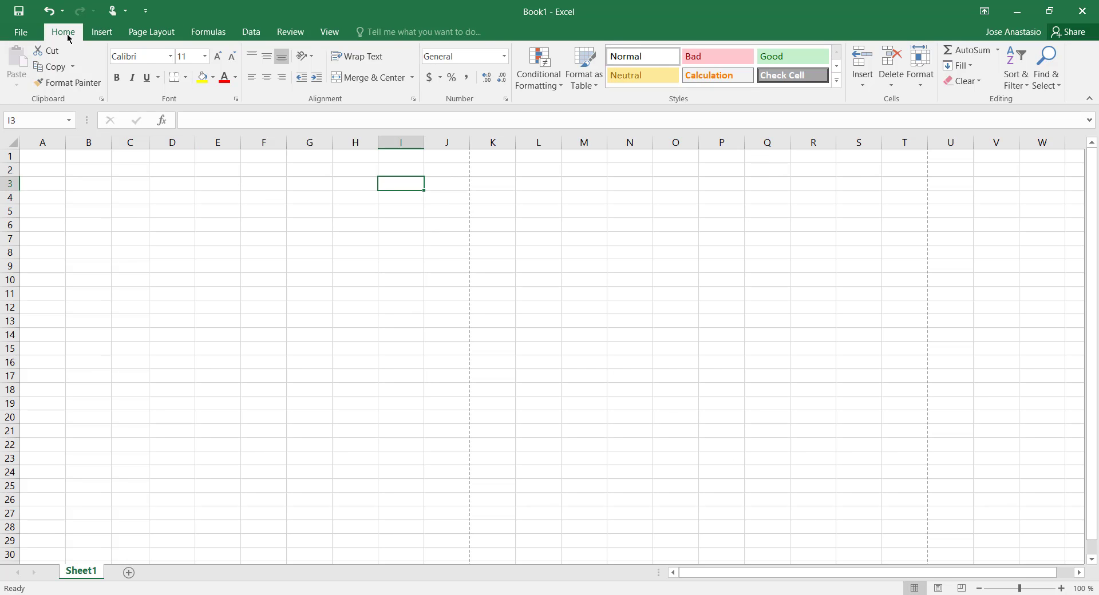
pyautogui.click(102, 34)
pyautogui.click(150, 36)
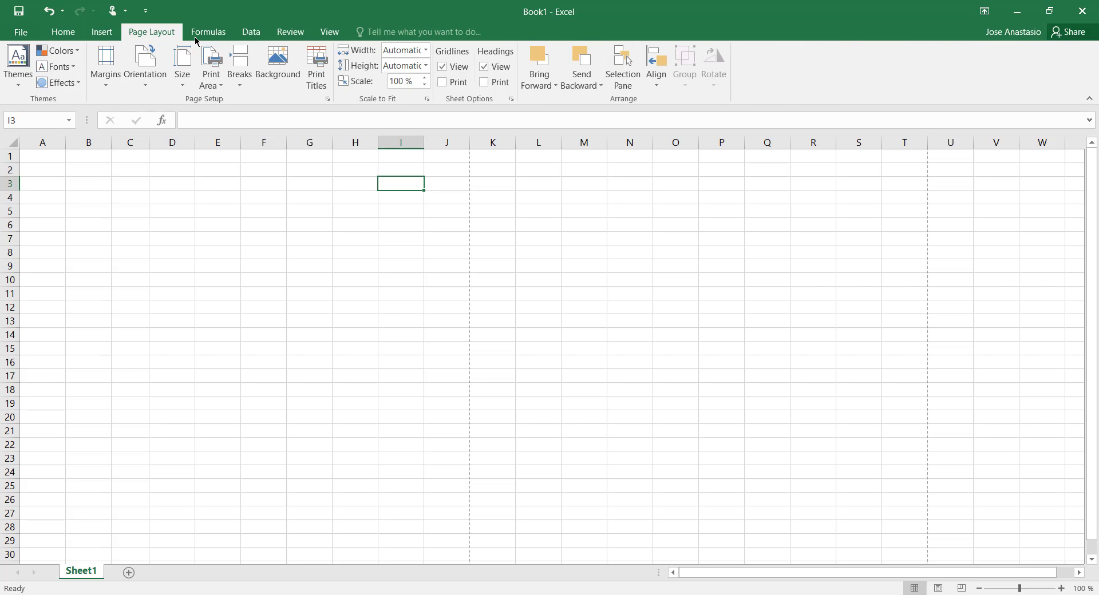
pyautogui.click(196, 36)
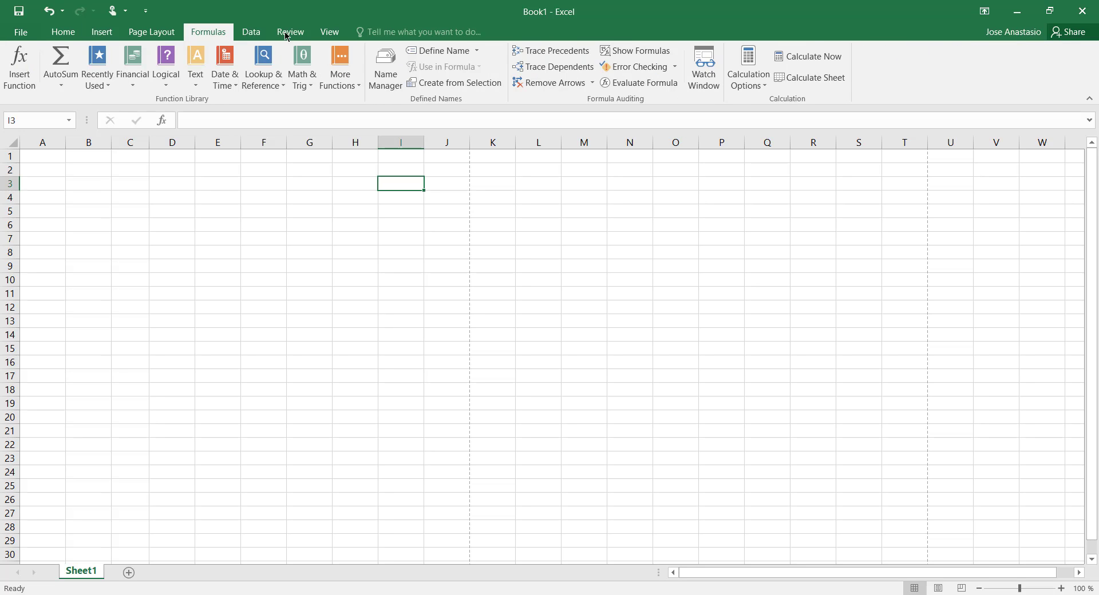
pyautogui.click(73, 34)
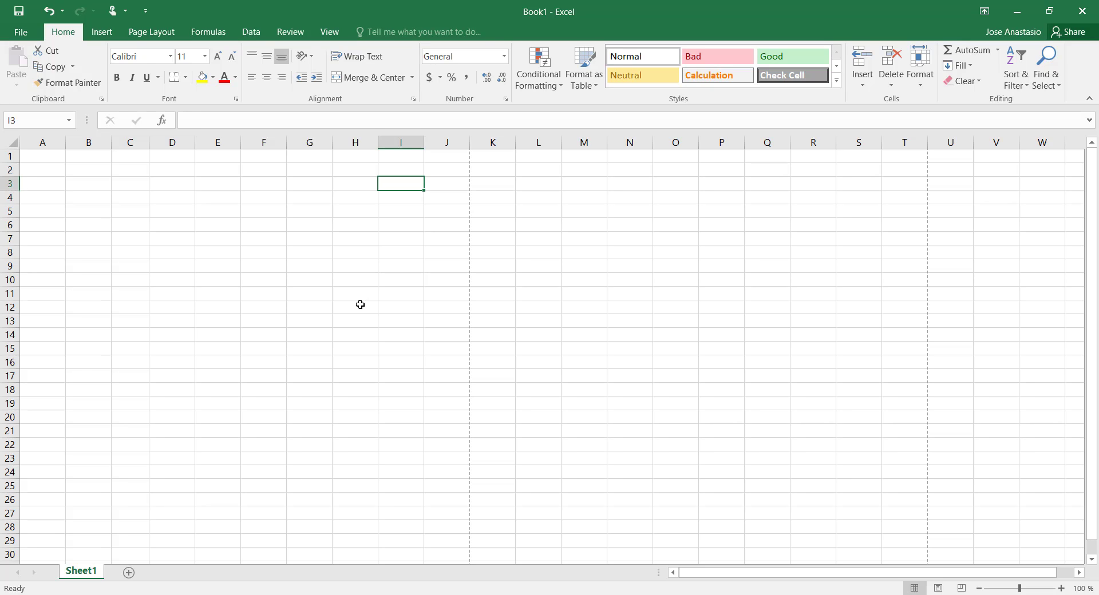
# Enter the label "Nombre" in cell C3.
pyautogui.click(316, 293)
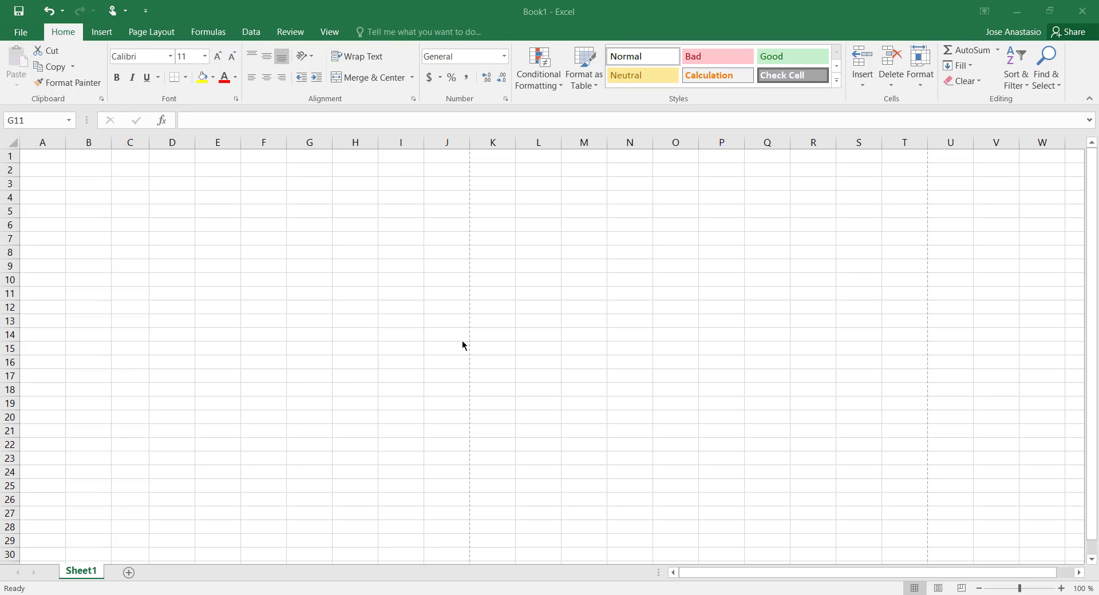
pyautogui.click(1060, 589)
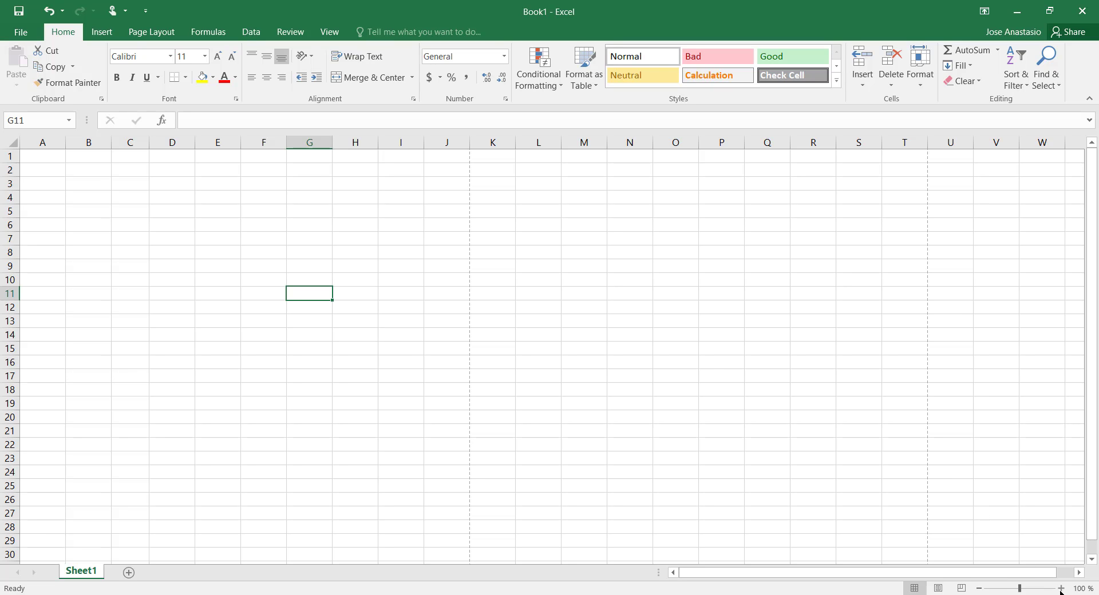
pyautogui.click(1060, 588)
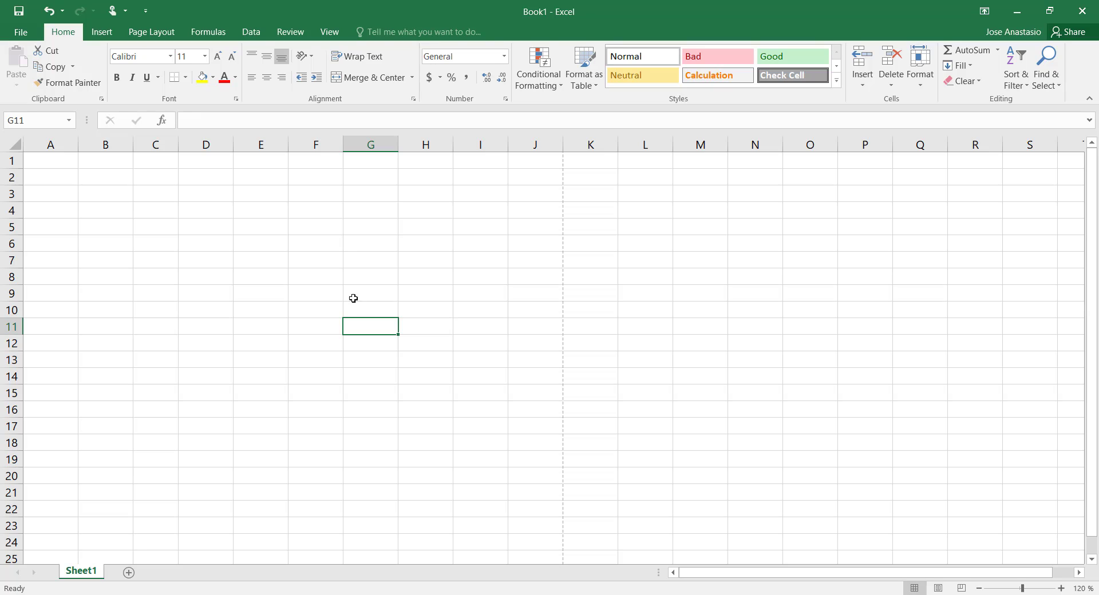
pyautogui.click(357, 245)
pyautogui.click(188, 179)
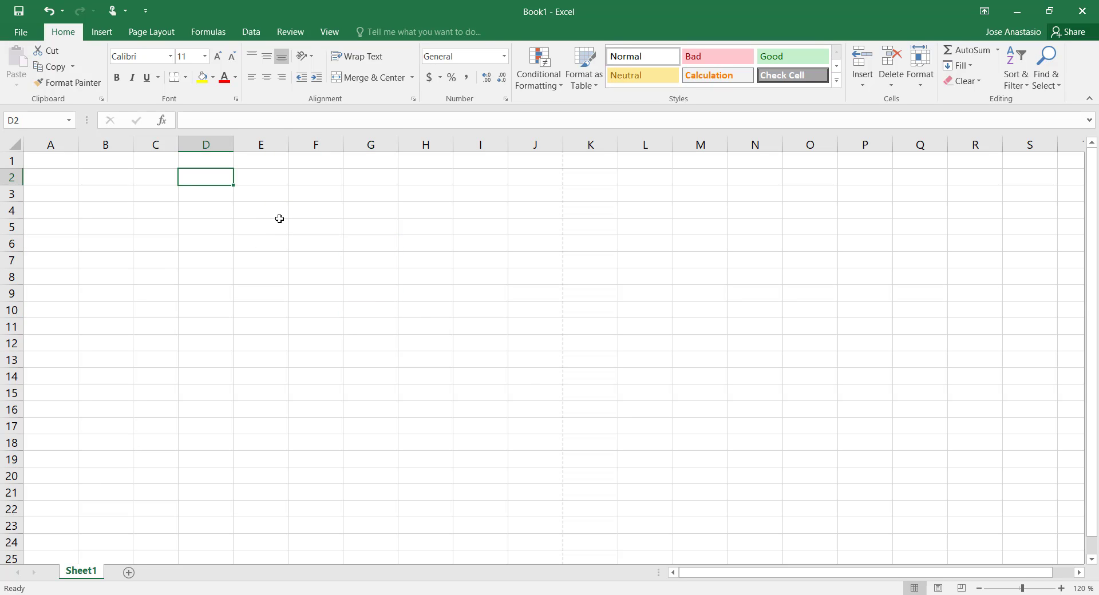
pyautogui.click(163, 196)
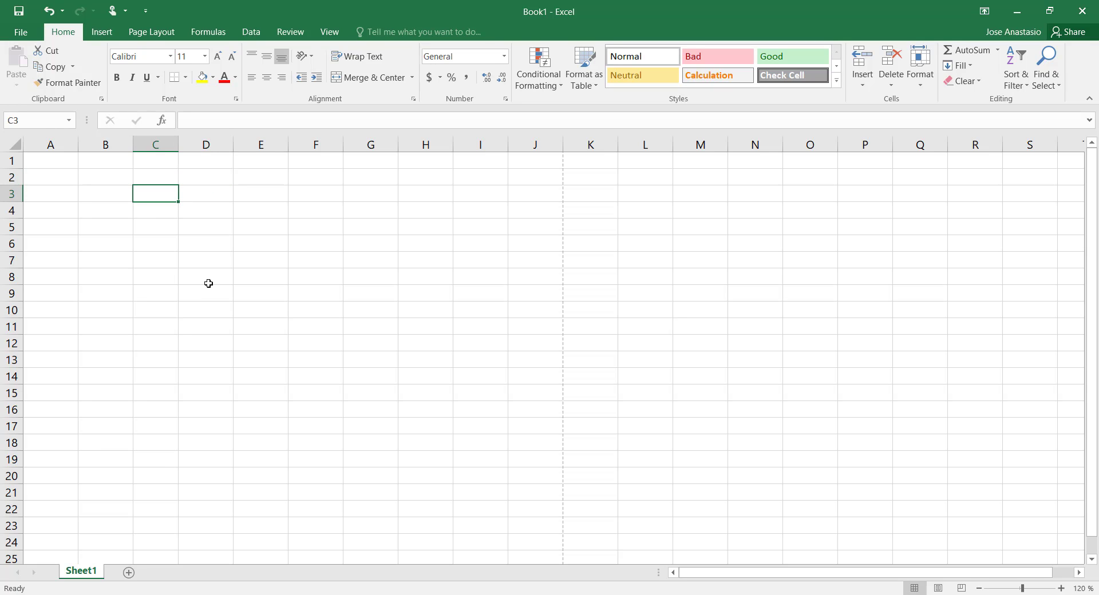
pyautogui.write('Nombre')
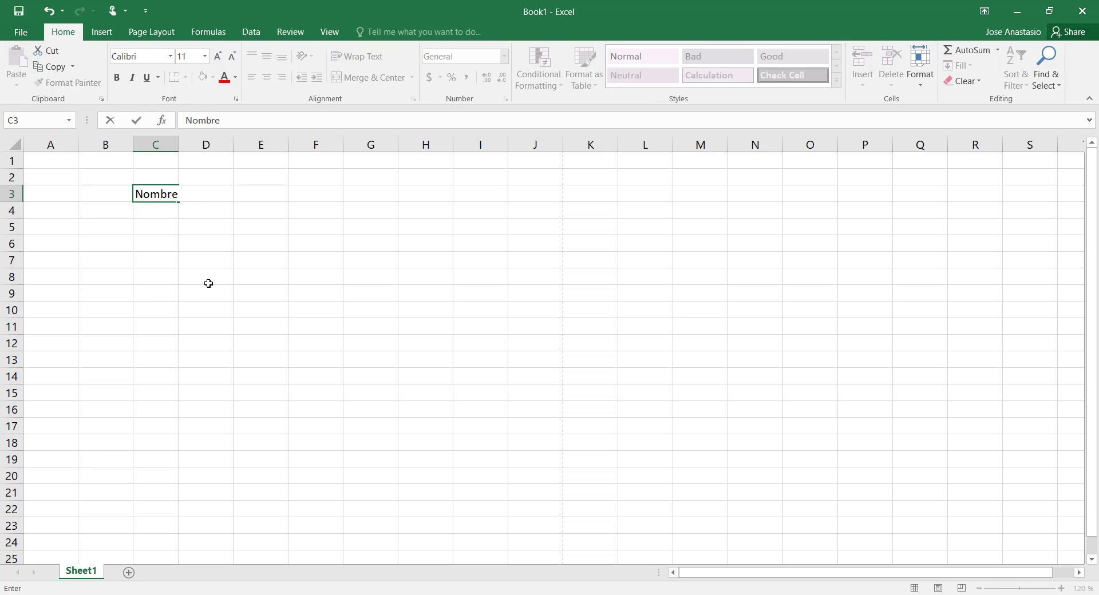
pyautogui.press('Return')
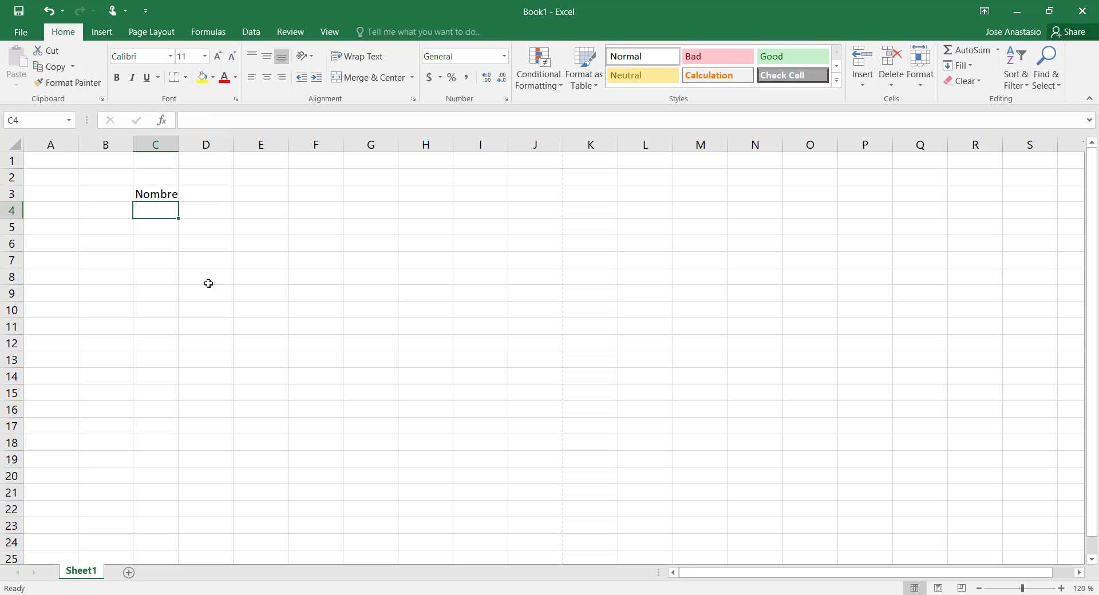
pyautogui.write('Edad')
pyautogui.press('BackSpace')
pyautogui.press('BackSpace')
pyautogui.press('BackSpace')
pyautogui.press('BackSpace')
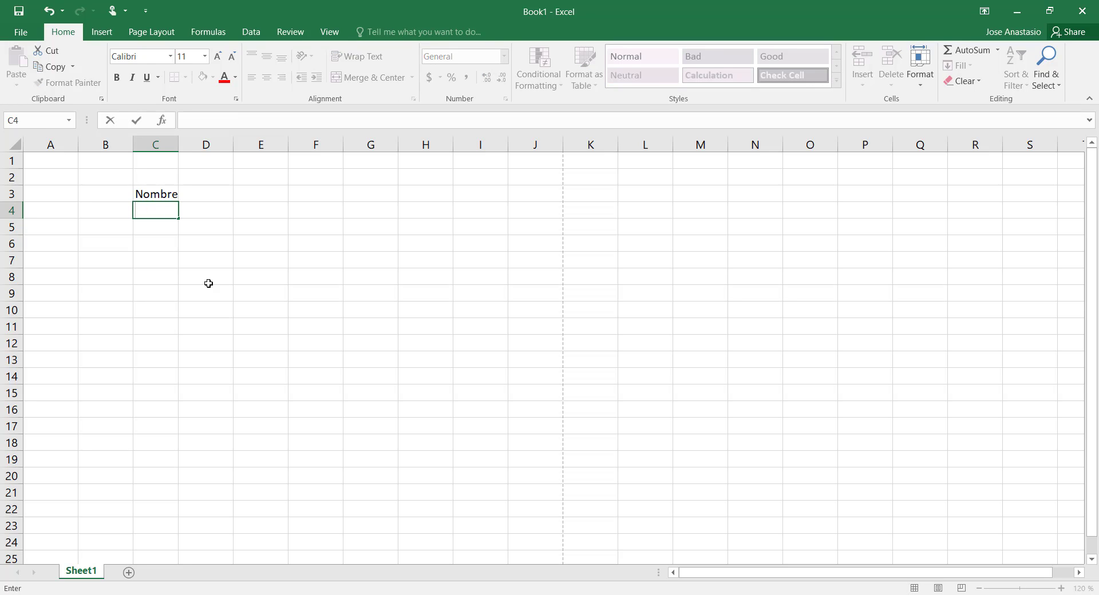
# Enter the label "Fecha de naciemiento" in cell C4 below Nombre.
pyautogui.write('Fecha de naciemin')
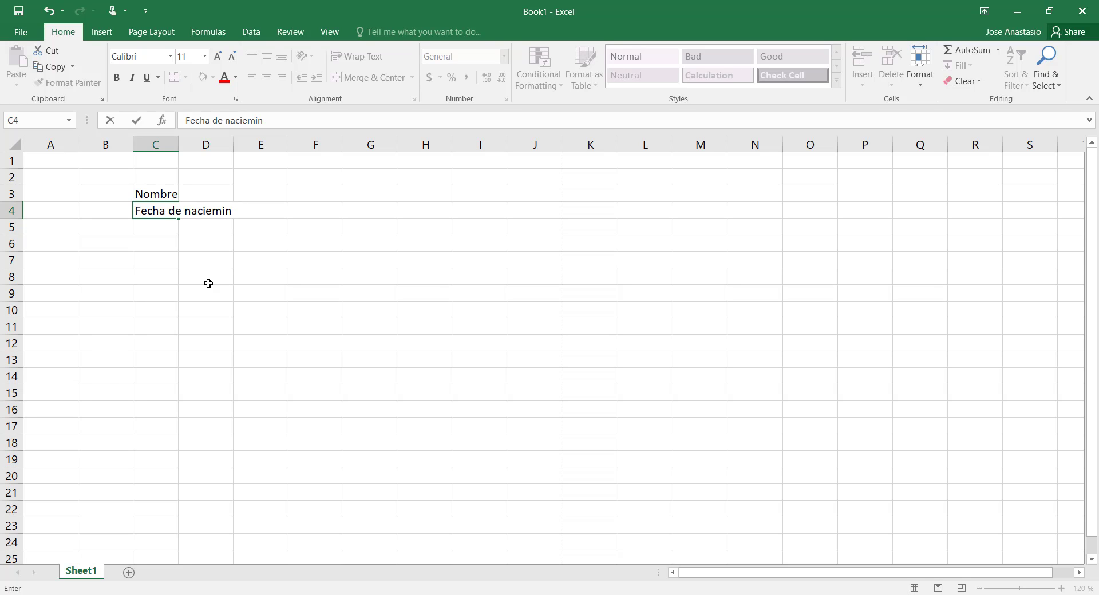
pyautogui.write('eento')
pyautogui.press('Return')
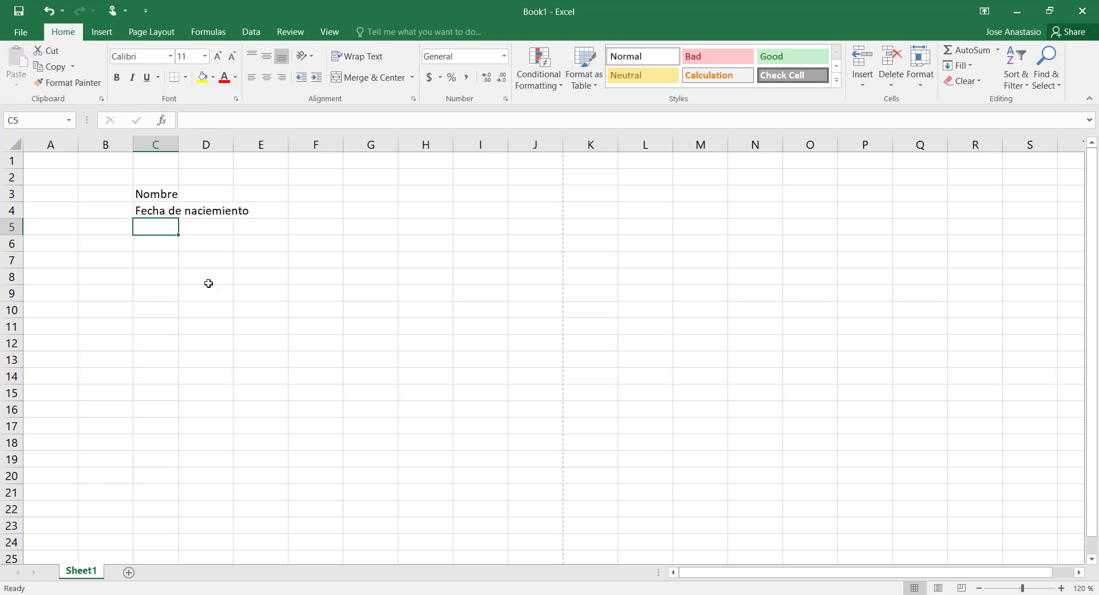
# Enter the label "Sueldo" in cell C5 and "Edad" in cell C6.
pyautogui.write('Suwl')
pyautogui.press('BackSpace')
pyautogui.press('BackSpace')
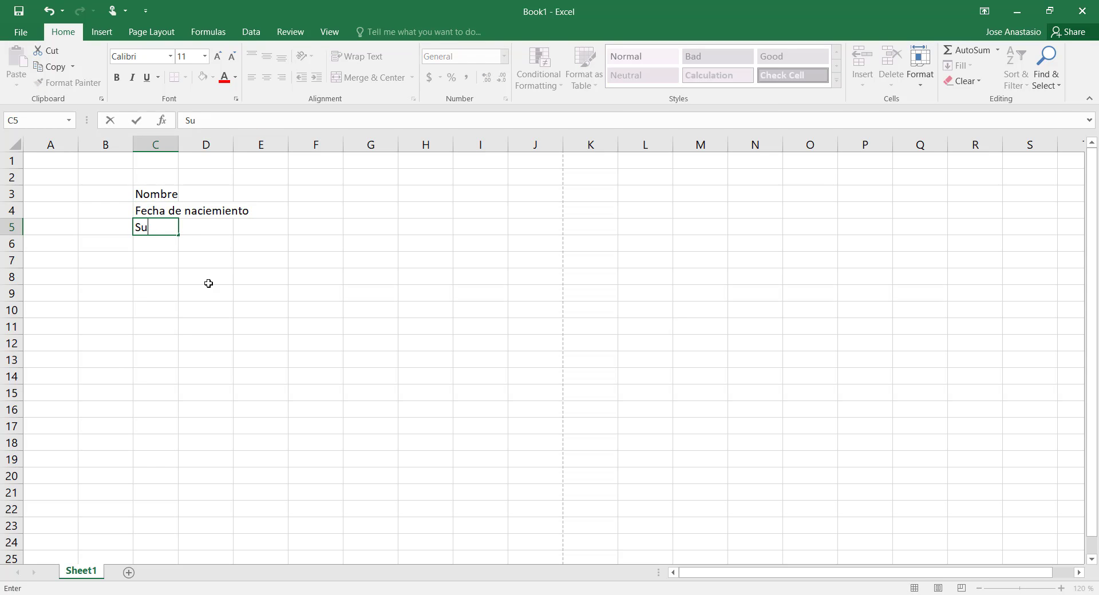
pyautogui.write('eldo')
pyautogui.press('Return')
pyautogui.write('Edad')
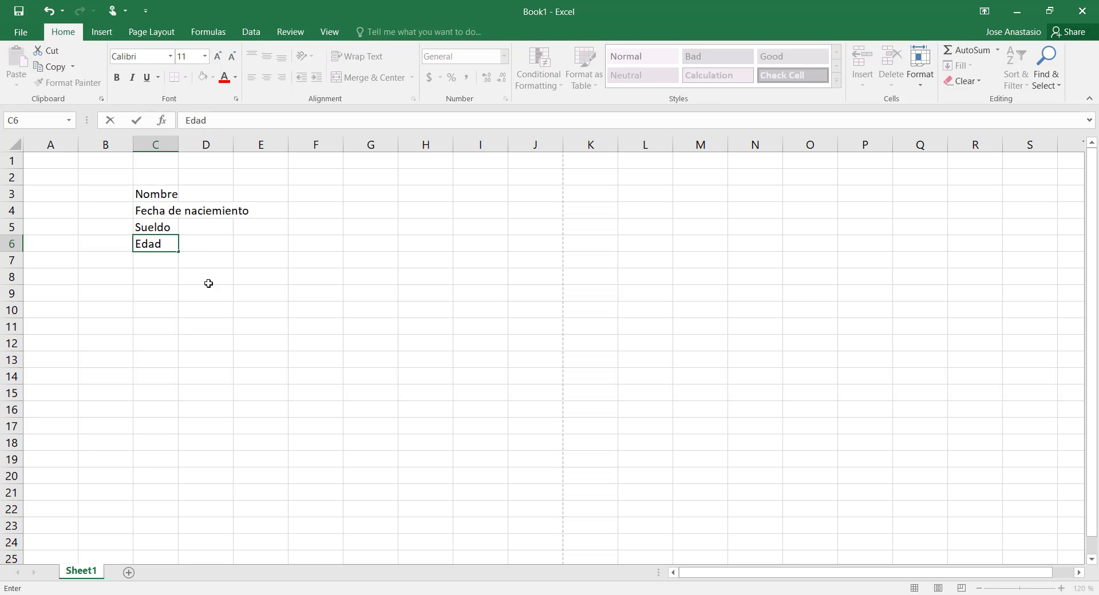
pyautogui.click(208, 283)
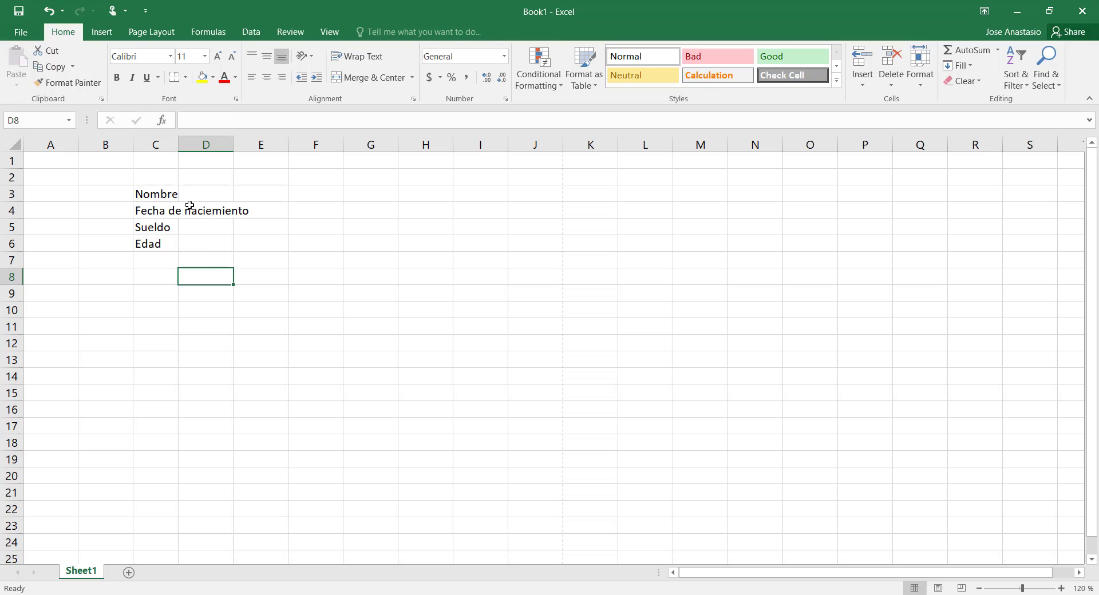
# Examine the labels in C3:C6 and how far the text of cell C4 extends across columns D and E.
pyautogui.moveTo(169, 194); pyautogui.dragTo(155, 246)
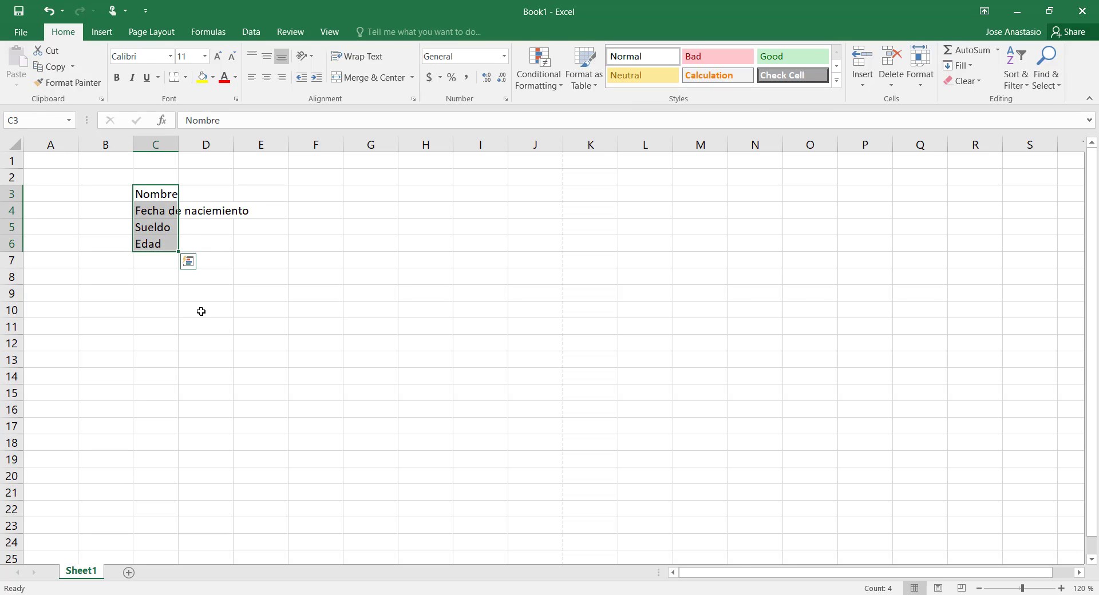
pyautogui.click(201, 311)
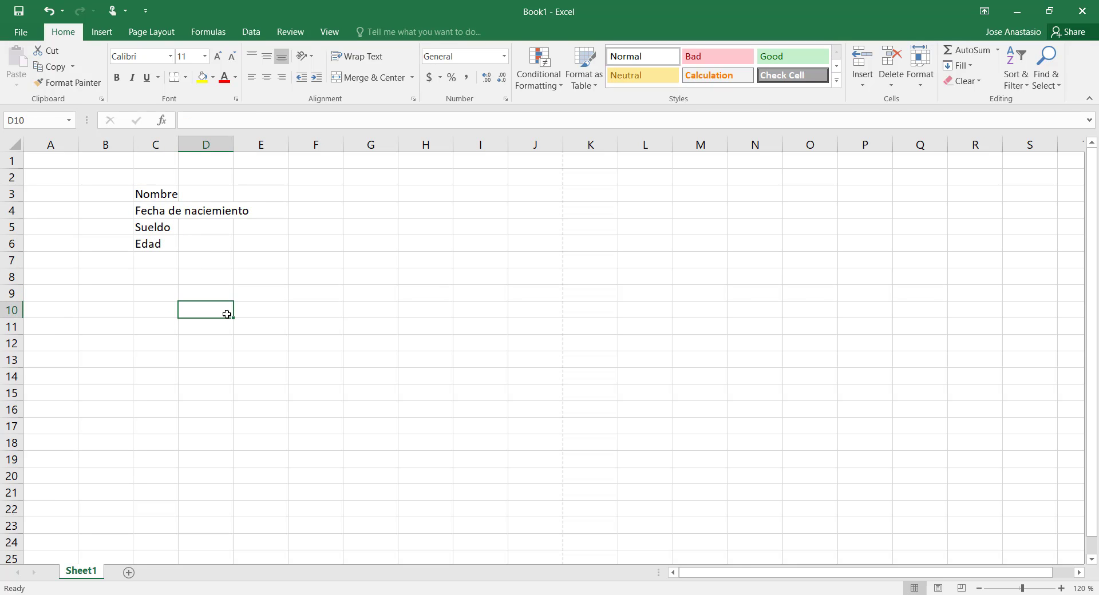
pyautogui.click(154, 211)
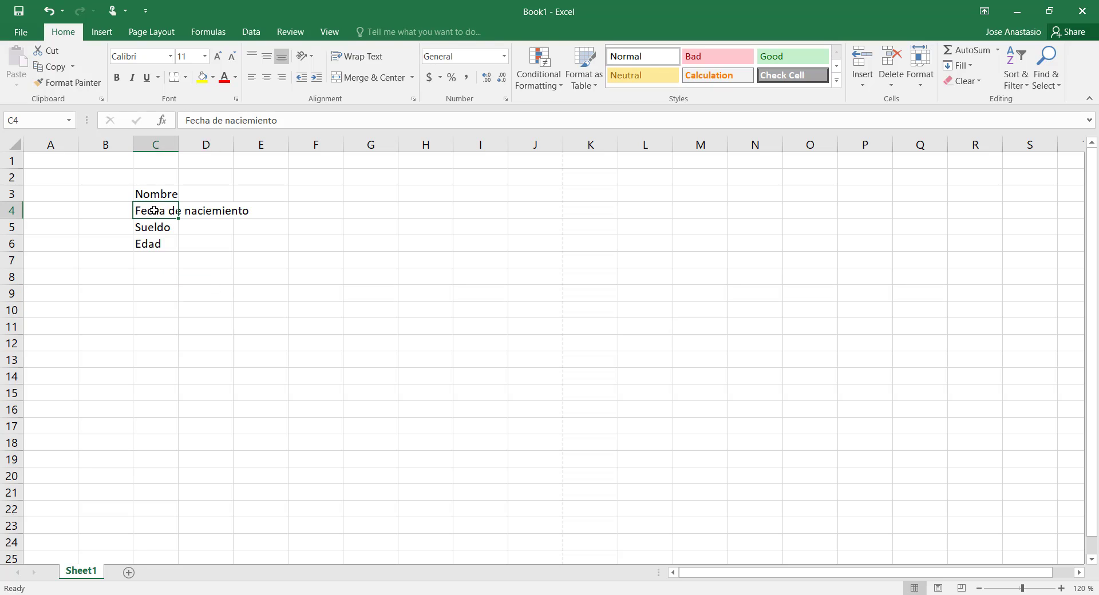
pyautogui.click(201, 145)
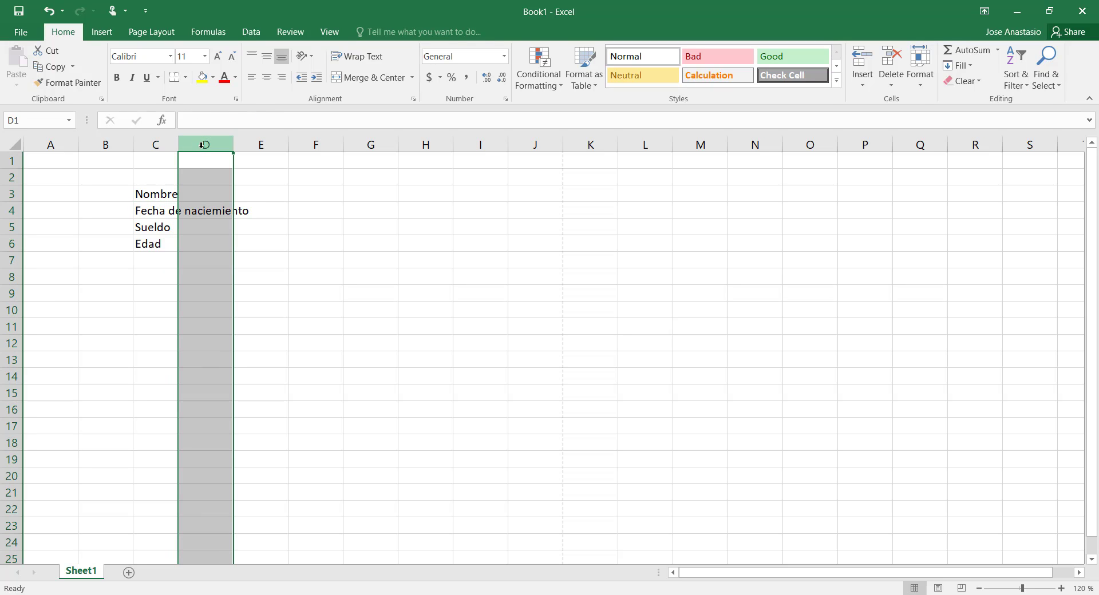
pyautogui.click(243, 144)
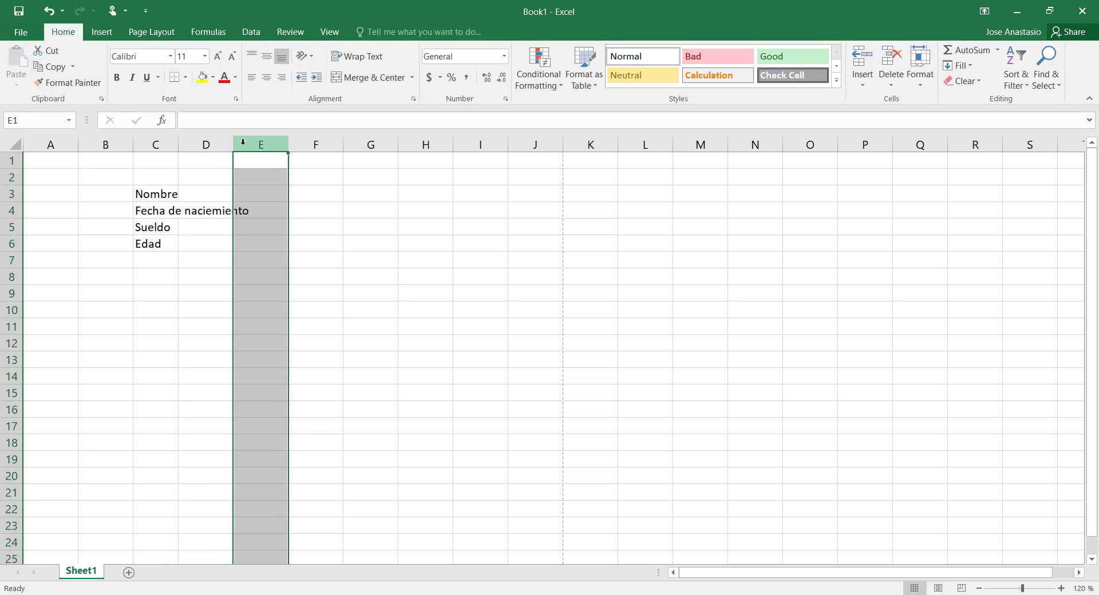
pyautogui.click(189, 285)
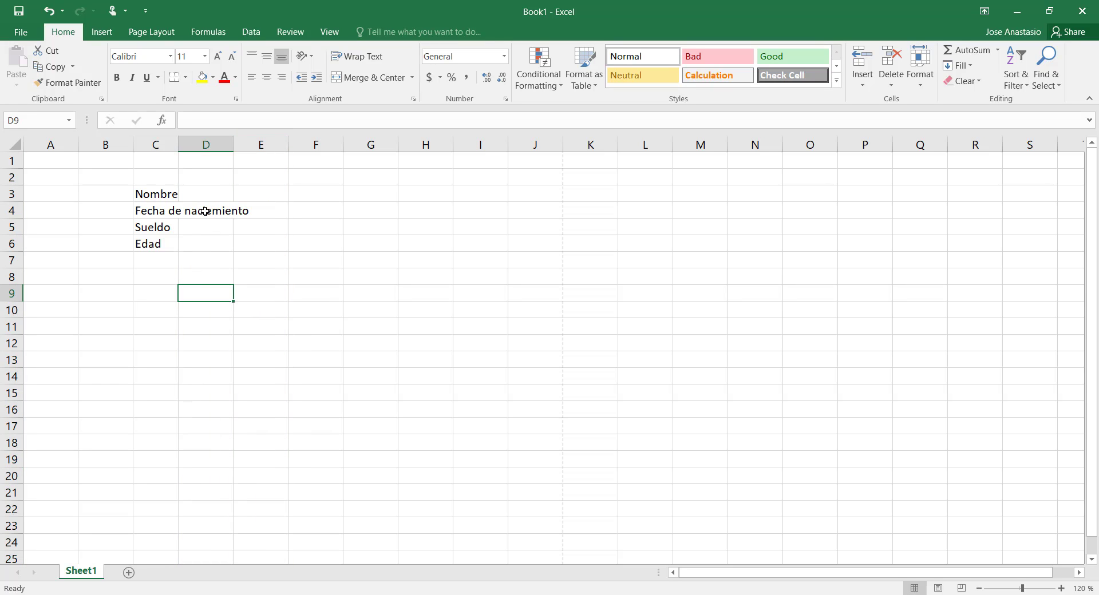
pyautogui.moveTo(155, 211); pyautogui.dragTo(280, 211)
pyautogui.click(212, 262)
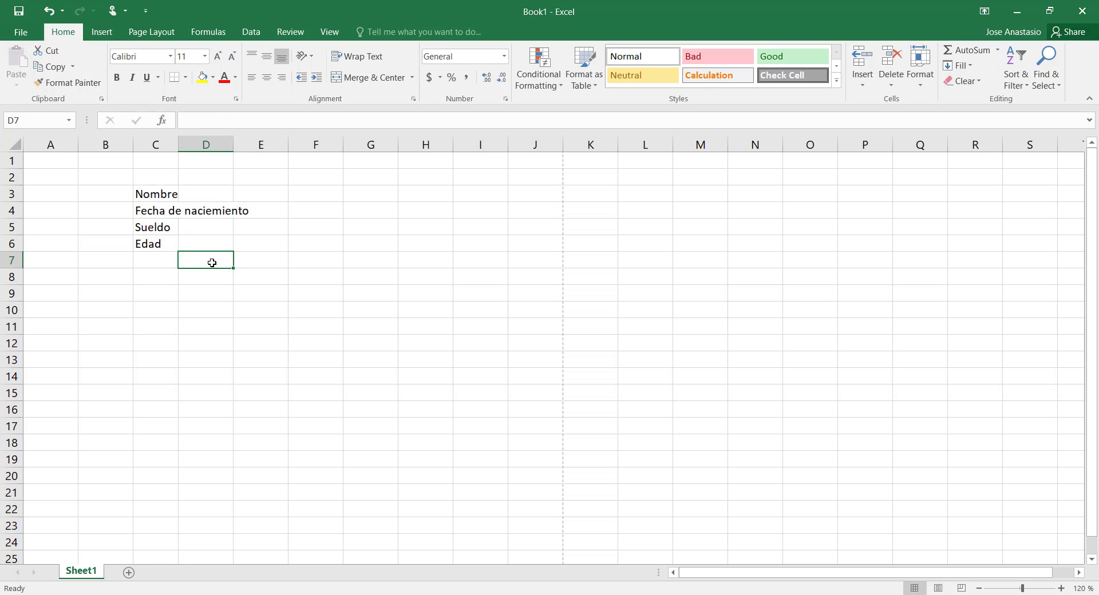
# Enter a sample date of birth in cell D4.
pyautogui.click(212, 194)
pyautogui.click(207, 210)
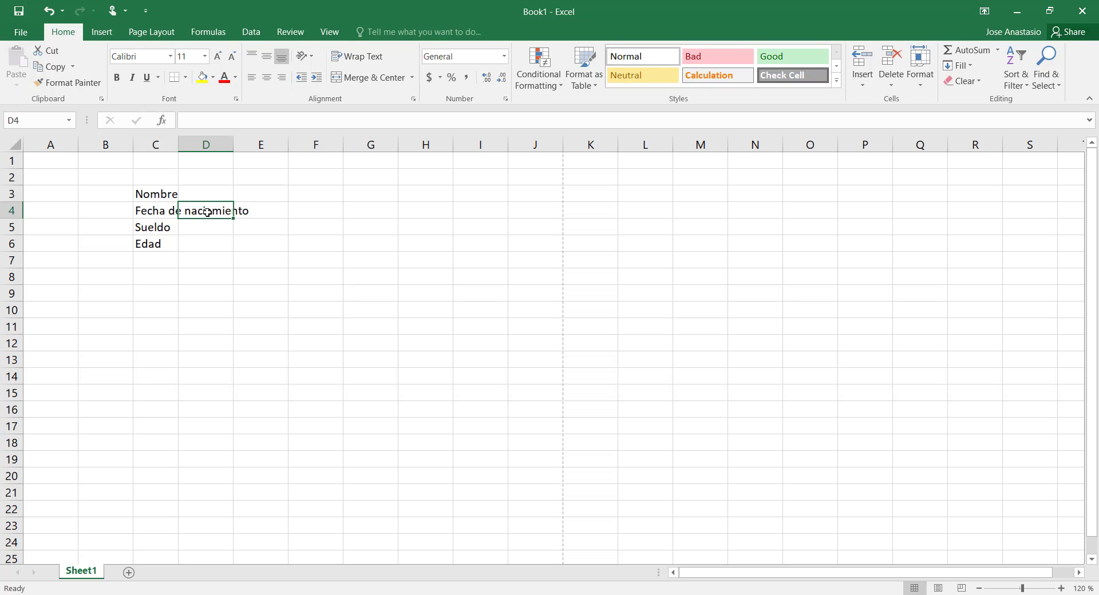
pyautogui.write('gj')
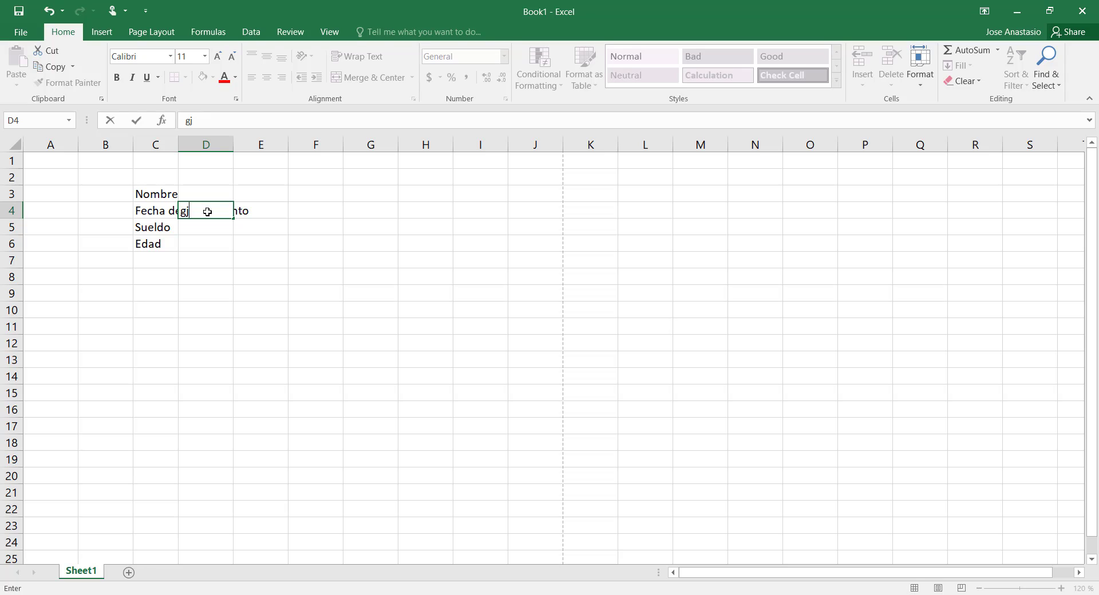
pyautogui.press('BackSpace')
pyautogui.press('BackSpace')
pyautogui.write('2')
pyautogui.press('BackSpace')
pyautogui.write('12/45/1996')
pyautogui.click(217, 245)
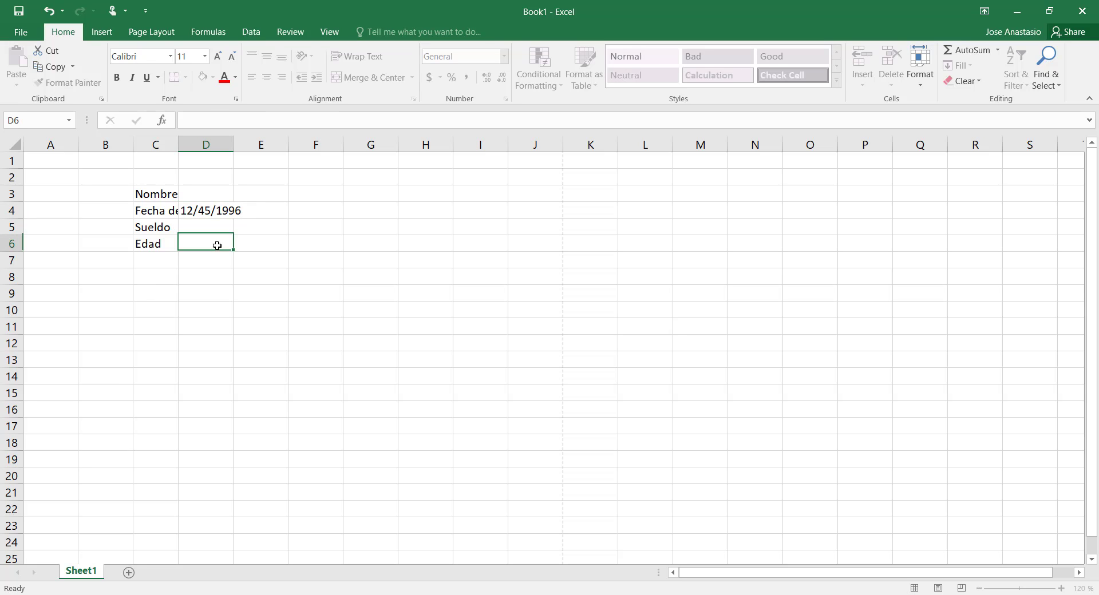
# Clear the sample date of birth from cell D4.
pyautogui.click(166, 209)
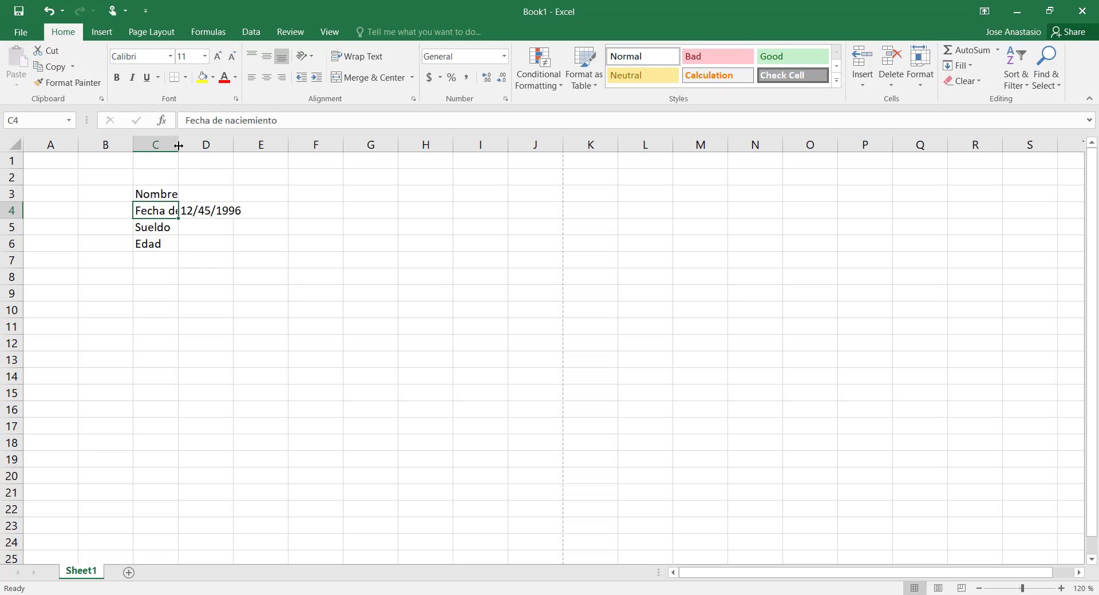
pyautogui.click(211, 237)
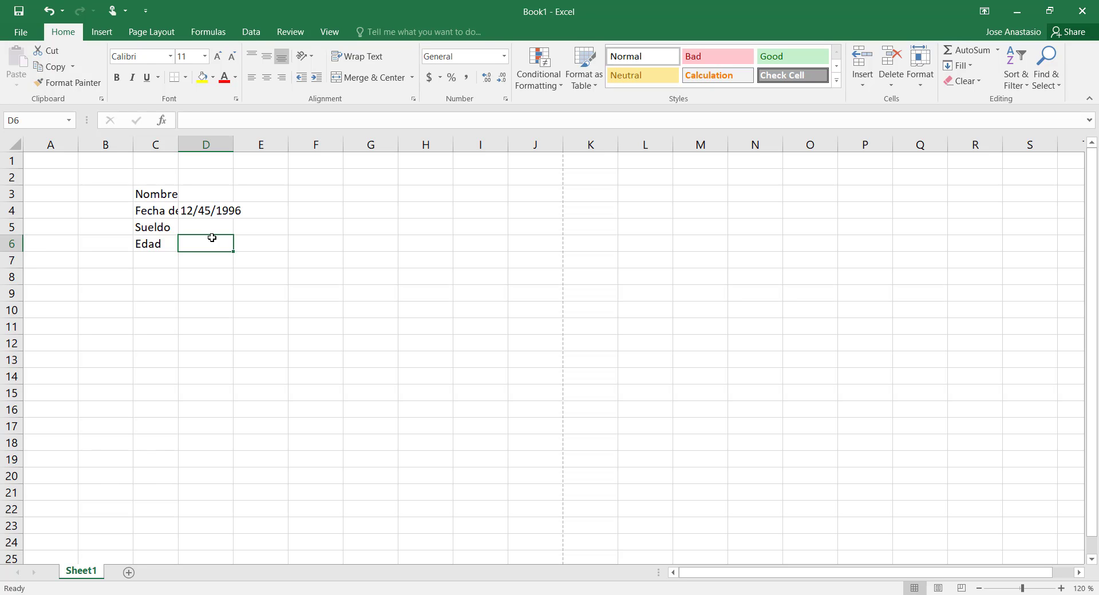
pyautogui.click(218, 260)
pyautogui.click(207, 211)
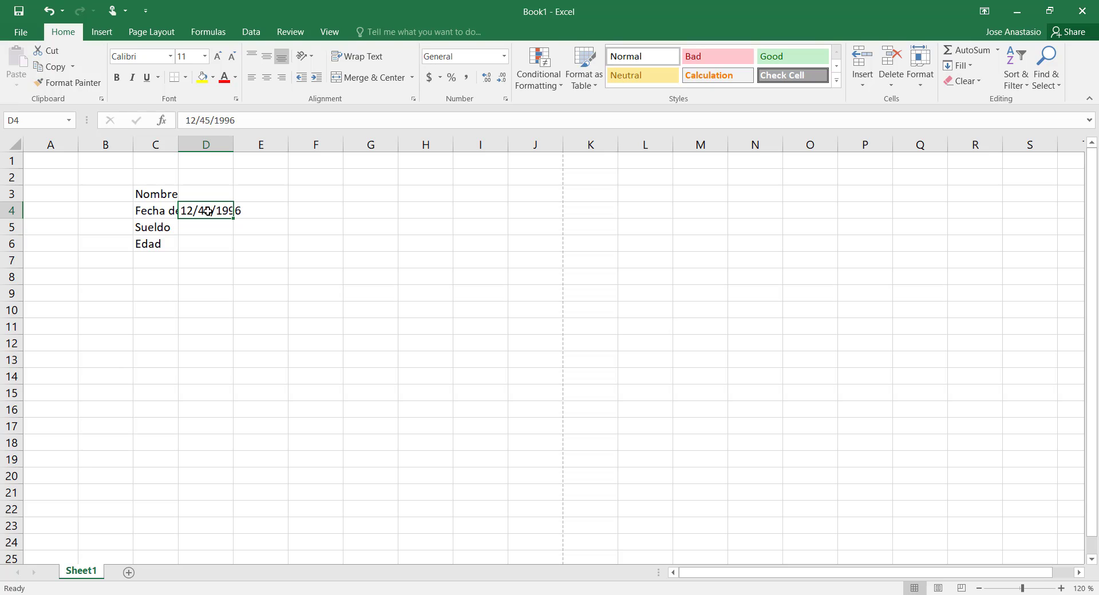
pyautogui.press('BackSpace')
pyautogui.click(225, 228)
pyautogui.click(227, 289)
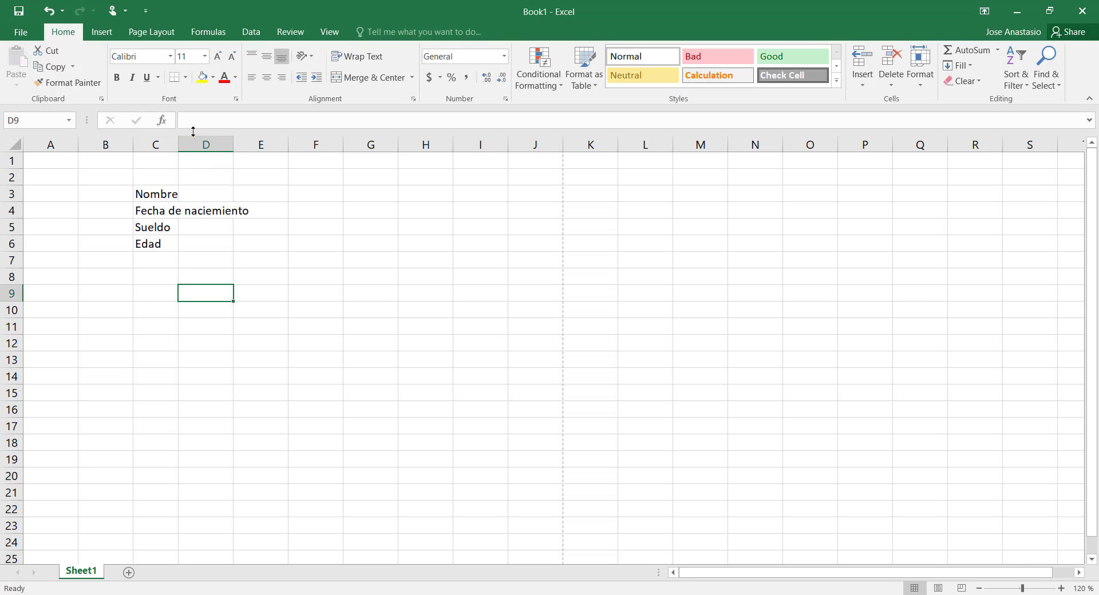
# Adjust the widths of columns A, B and C, making A narrower and C wider.
pyautogui.moveTo(177, 142)
pyautogui.mouseDown()
pyautogui.moveTo(193, 142)
pyautogui.moveTo(178, 141)
pyautogui.mouseUp()
pyautogui.click(220, 182)
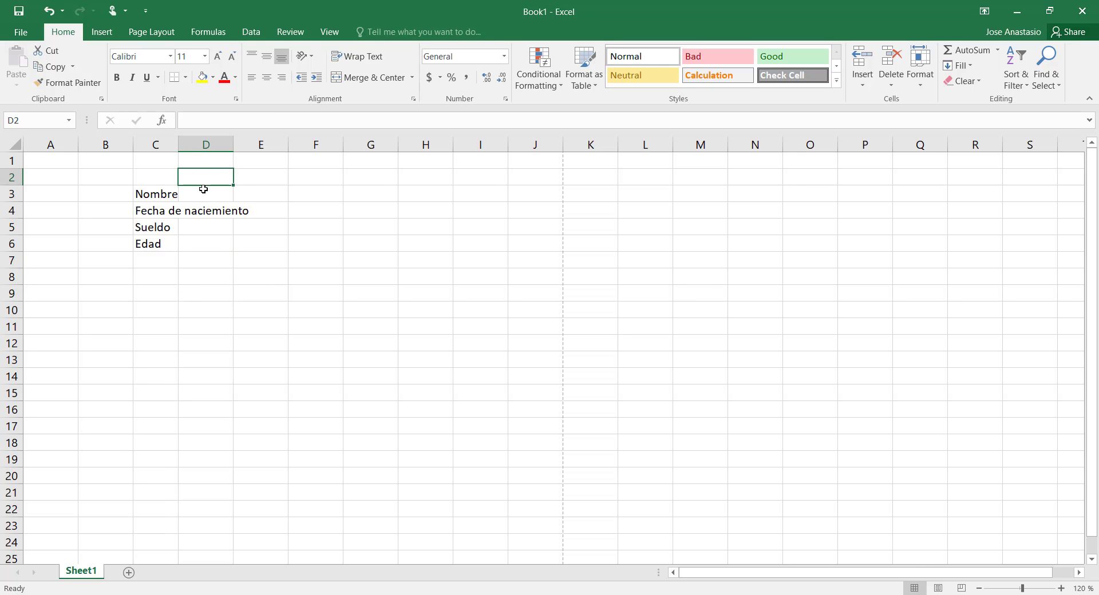
pyautogui.click(160, 144)
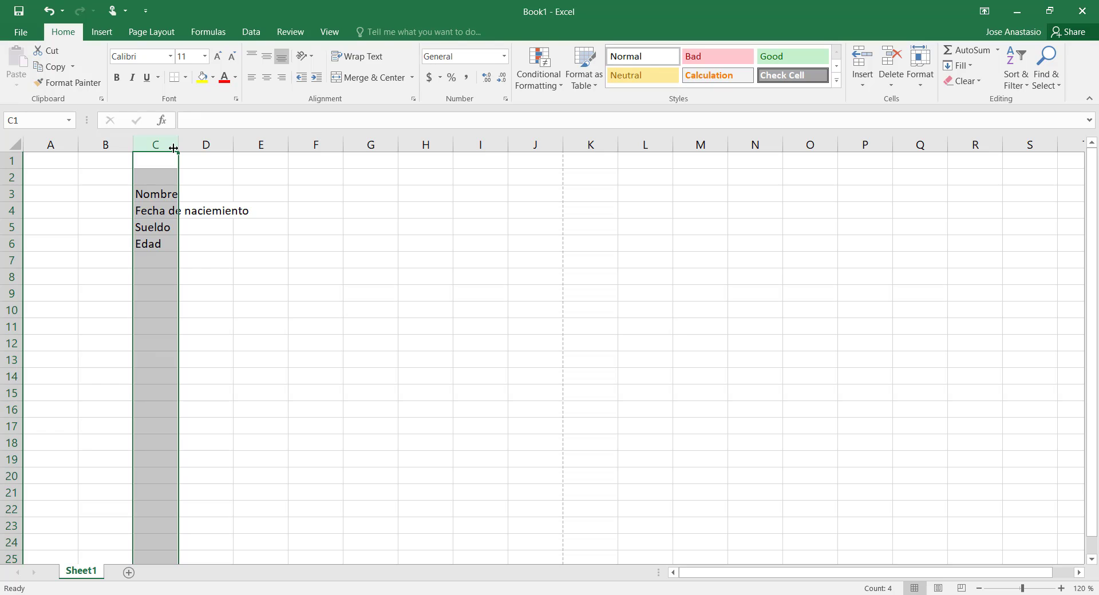
pyautogui.click(205, 243)
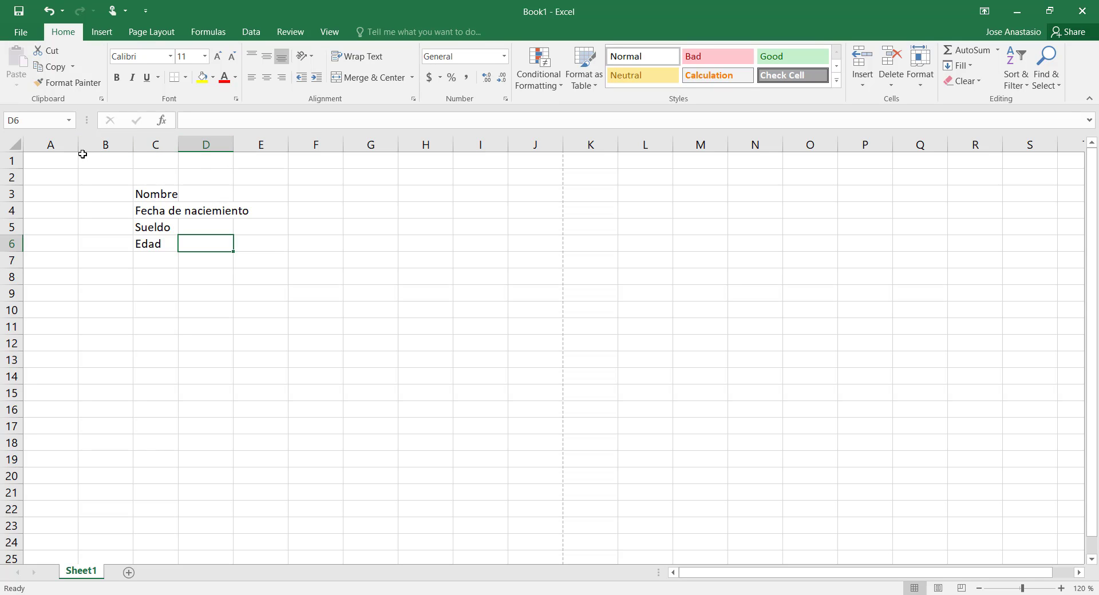
pyautogui.moveTo(79, 147); pyautogui.dragTo(176, 145)
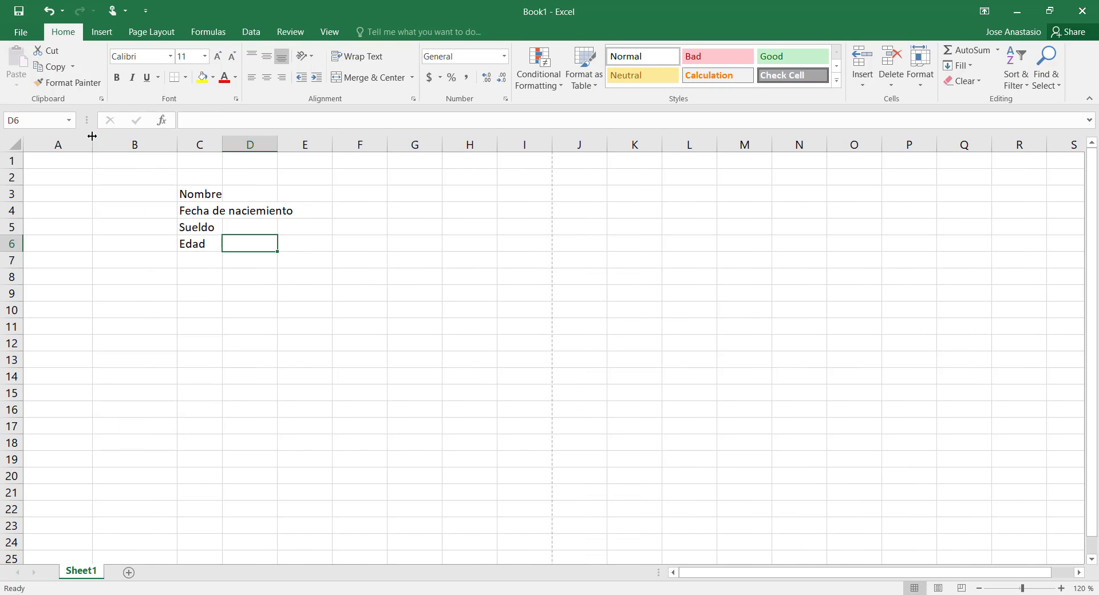
pyautogui.moveTo(96, 145); pyautogui.dragTo(70, 144)
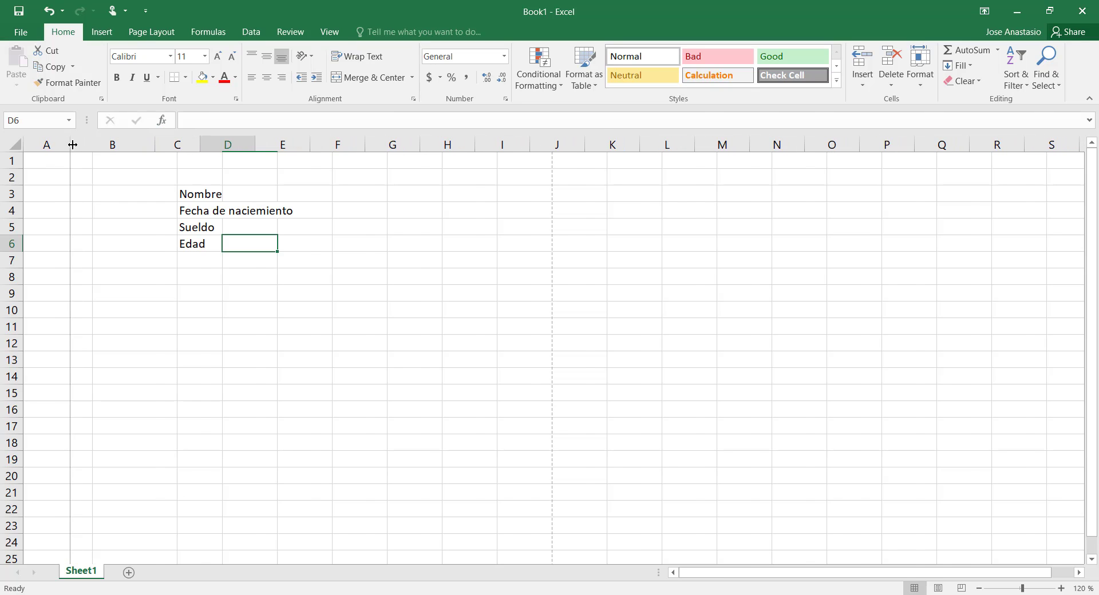
pyautogui.moveTo(153, 146); pyautogui.dragTo(192, 149)
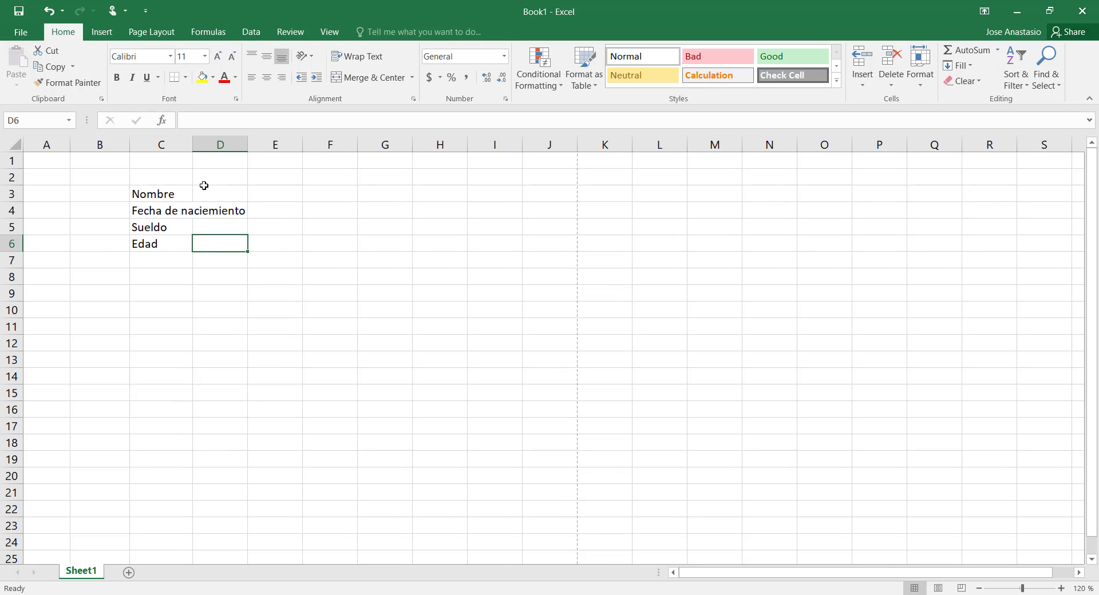
pyautogui.click(166, 146)
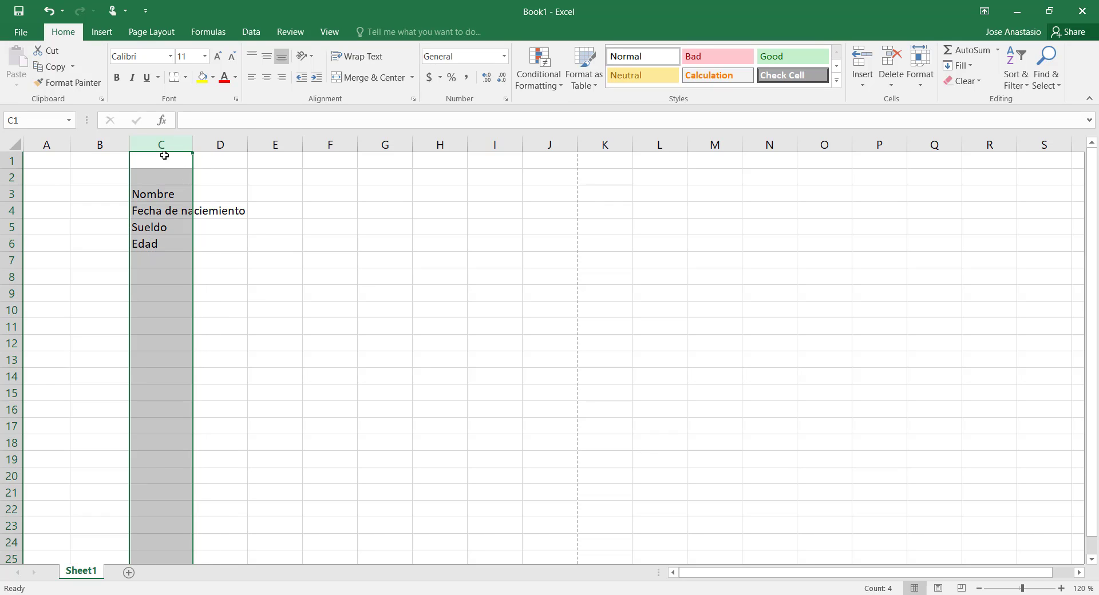
pyautogui.click(225, 290)
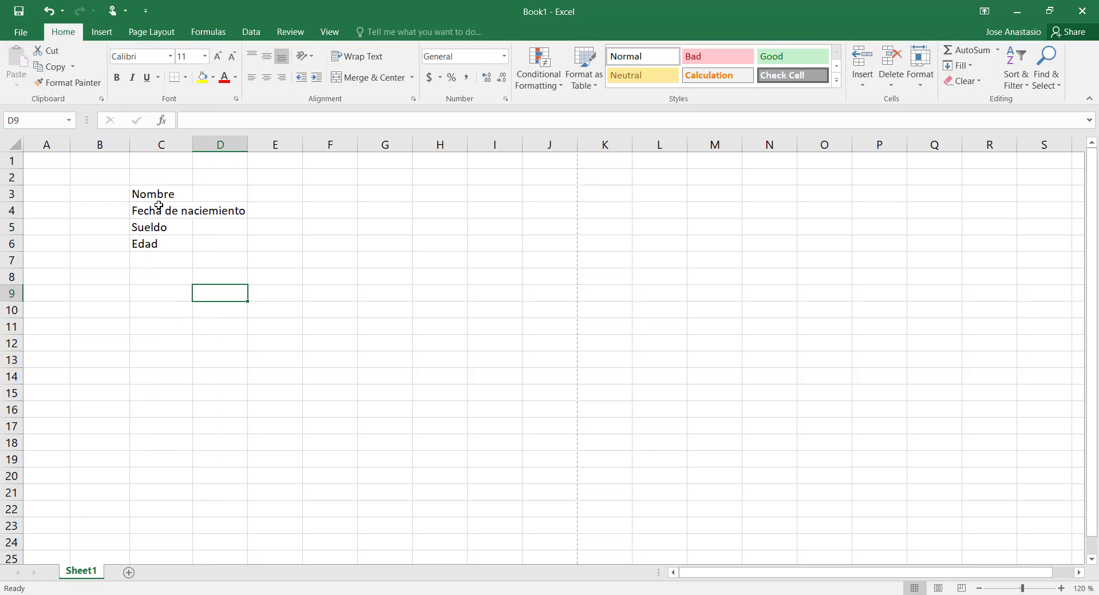
# Widen column D slightly and select columns C and D in turn to show the space the labels occupy.
pyautogui.moveTo(247, 144); pyautogui.dragTo(258, 147)
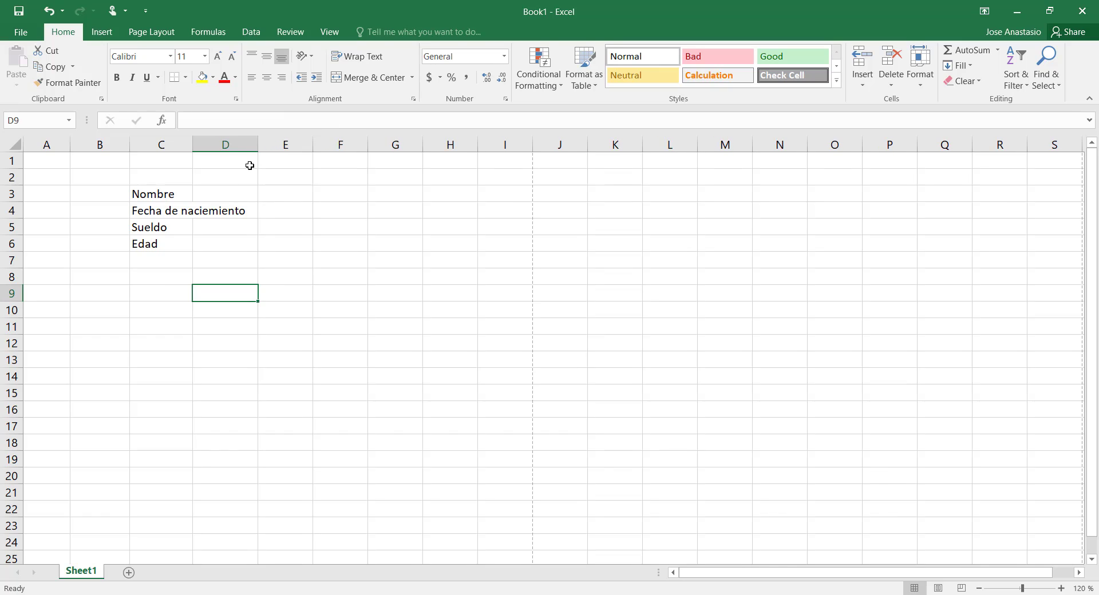
pyautogui.click(165, 144)
pyautogui.click(227, 145)
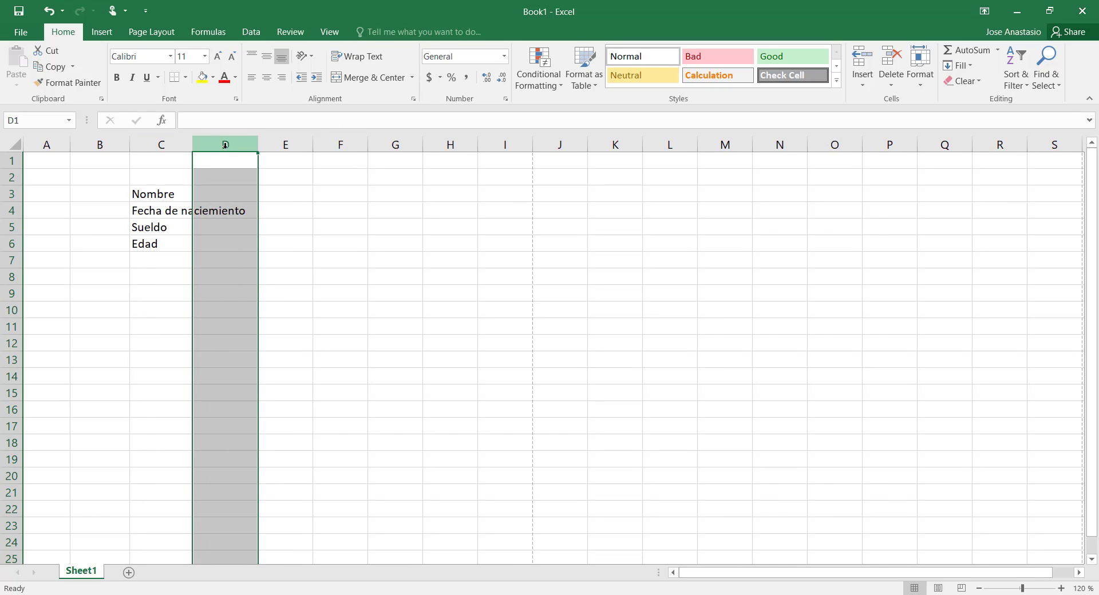
pyautogui.click(167, 240)
# Merge and center each label across columns C and D, row by row, for rows 3 to 6.
pyautogui.moveTo(165, 193); pyautogui.dragTo(215, 193)
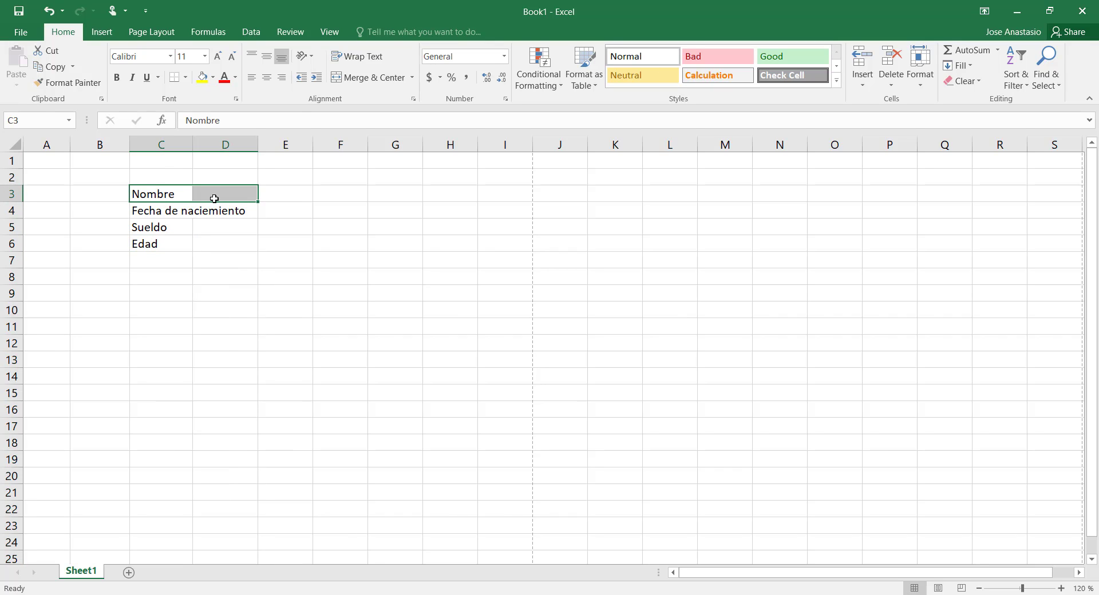
pyautogui.click(355, 80)
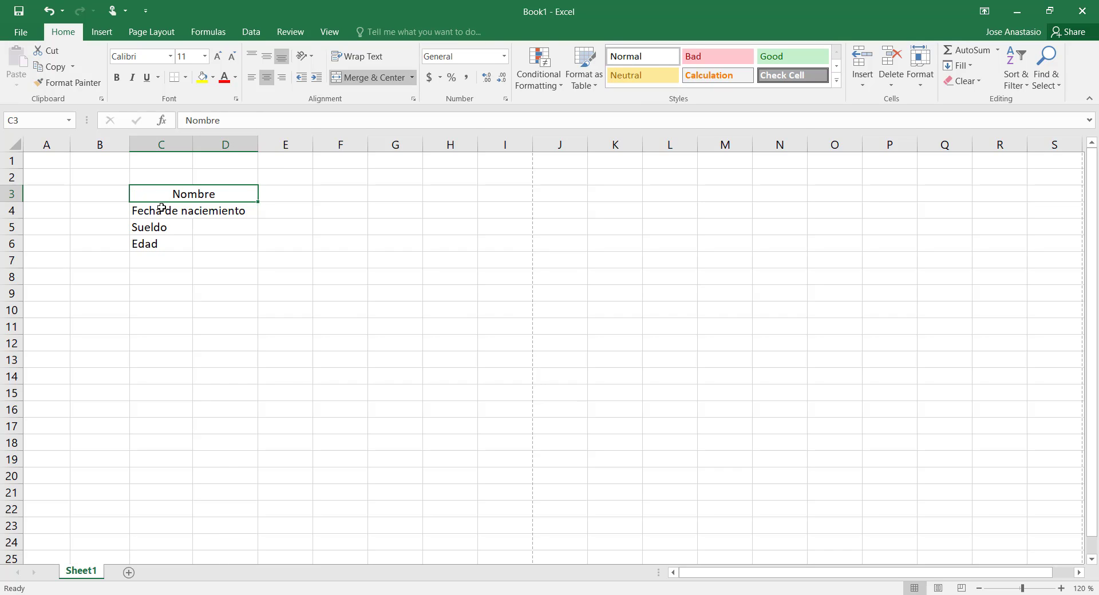
pyautogui.moveTo(162, 210); pyautogui.dragTo(221, 210)
pyautogui.click(346, 77)
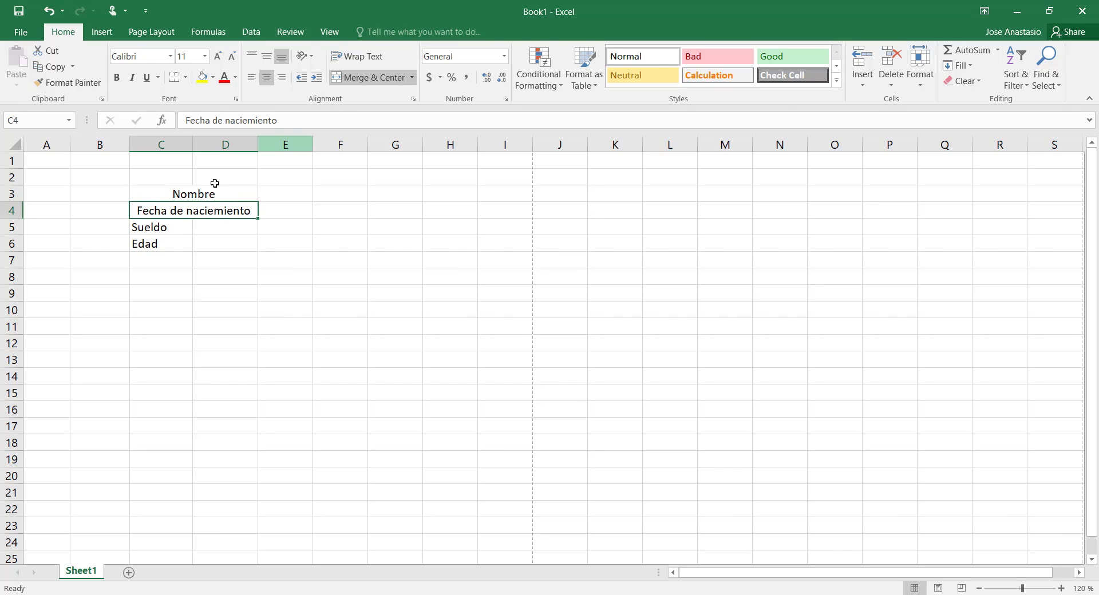
pyautogui.moveTo(162, 227); pyautogui.dragTo(214, 243)
pyautogui.click(353, 82)
pyautogui.click(161, 245)
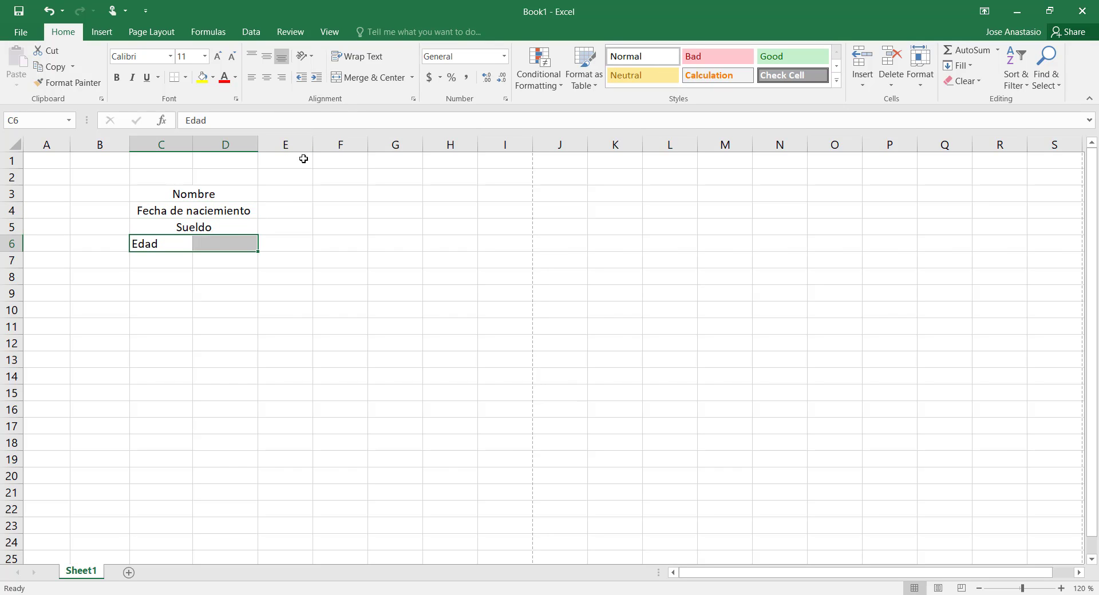
pyautogui.click(346, 78)
pyautogui.click(358, 292)
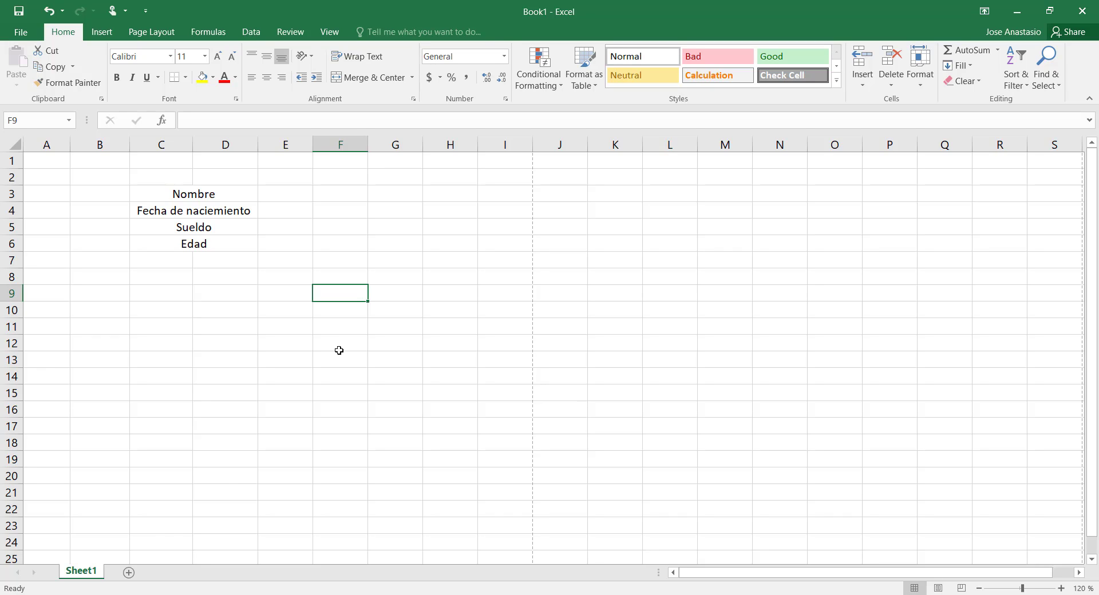
# Try the horizontal alignments on the merged labels in C3:D6, ending with left alignment and middle vertical alignment.
pyautogui.moveTo(219, 195); pyautogui.dragTo(216, 238)
pyautogui.click(225, 343)
pyautogui.moveTo(221, 195); pyautogui.dragTo(219, 238)
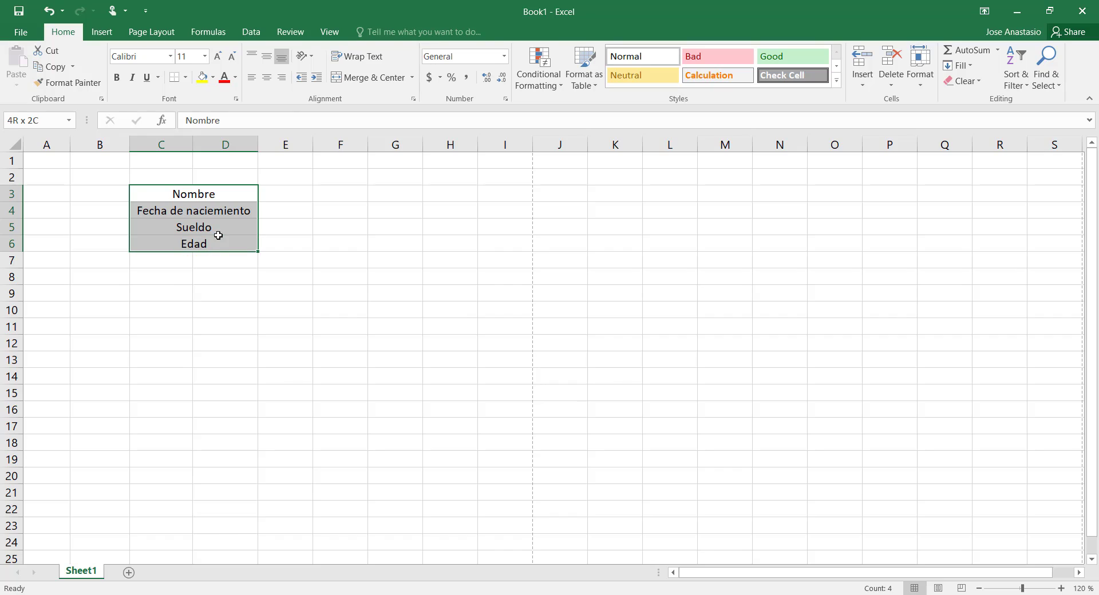
pyautogui.click(255, 83)
pyautogui.click(267, 83)
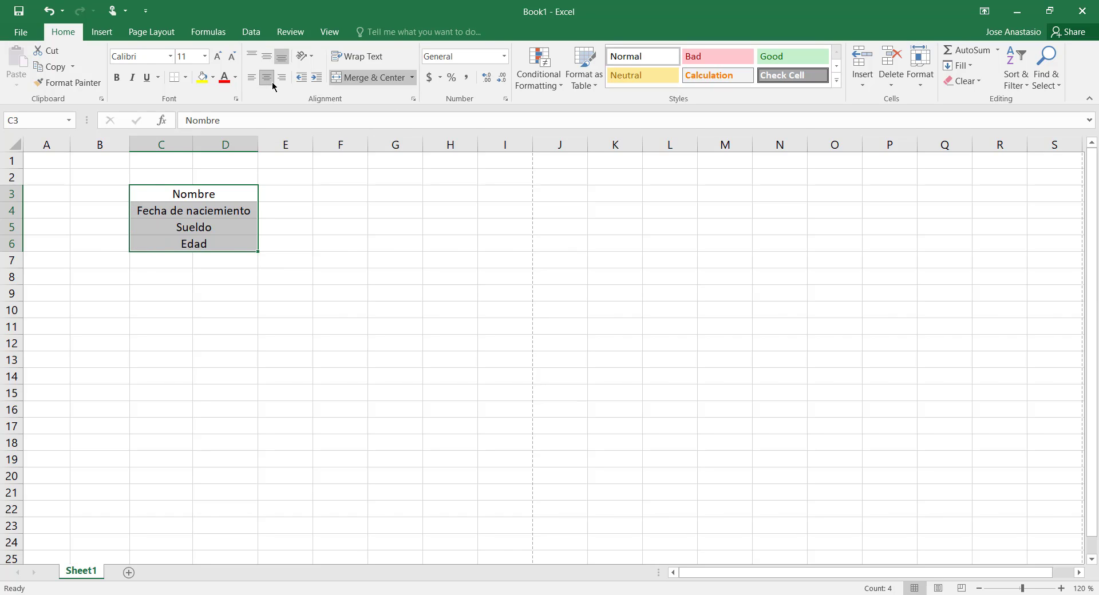
pyautogui.click(282, 83)
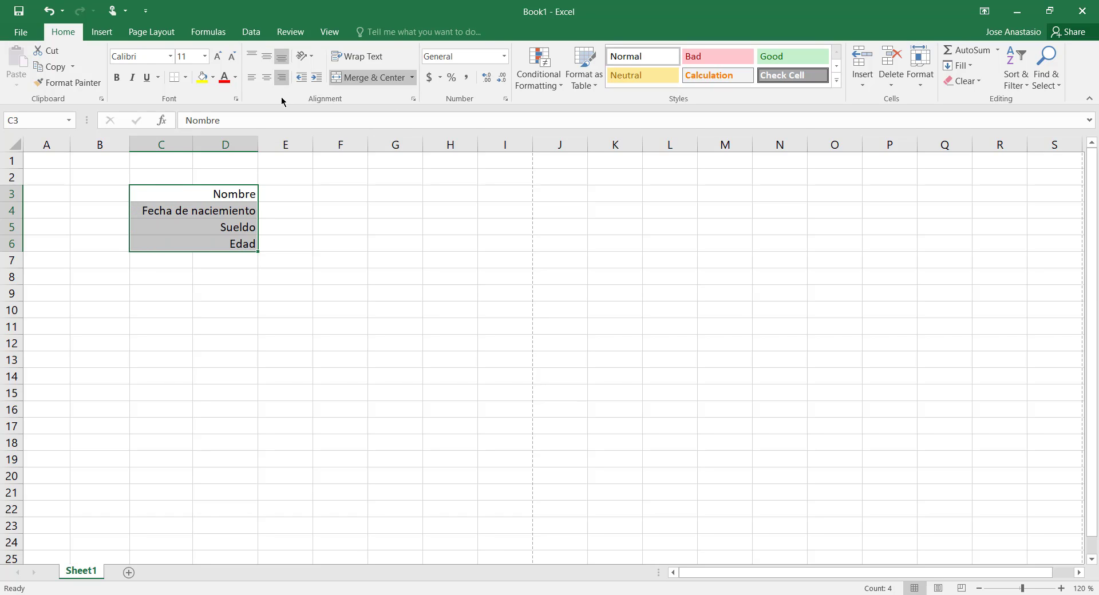
pyautogui.click(253, 78)
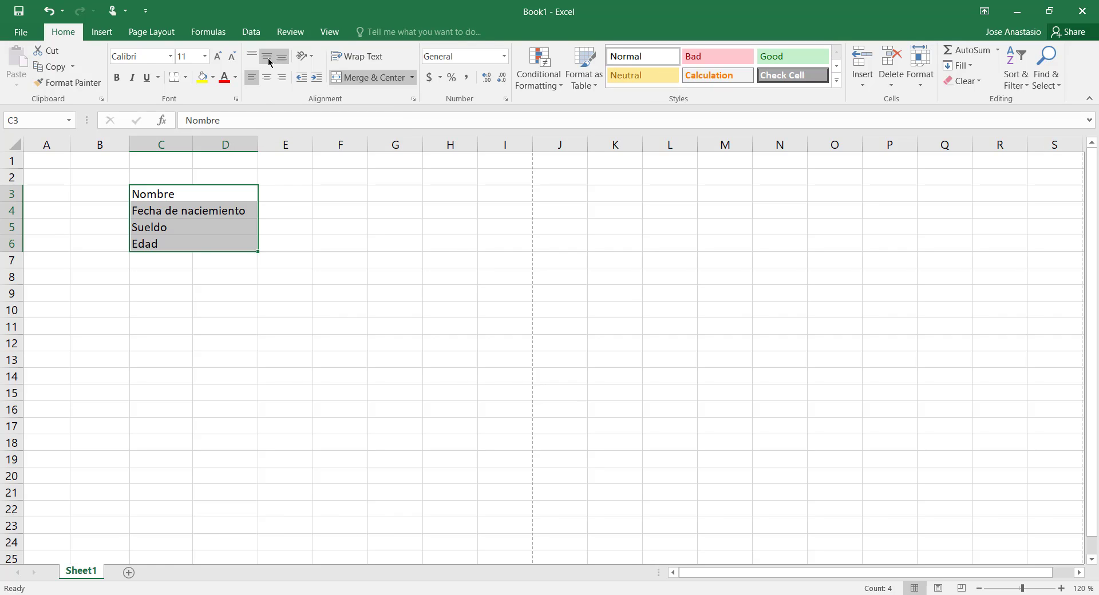
pyautogui.click(267, 57)
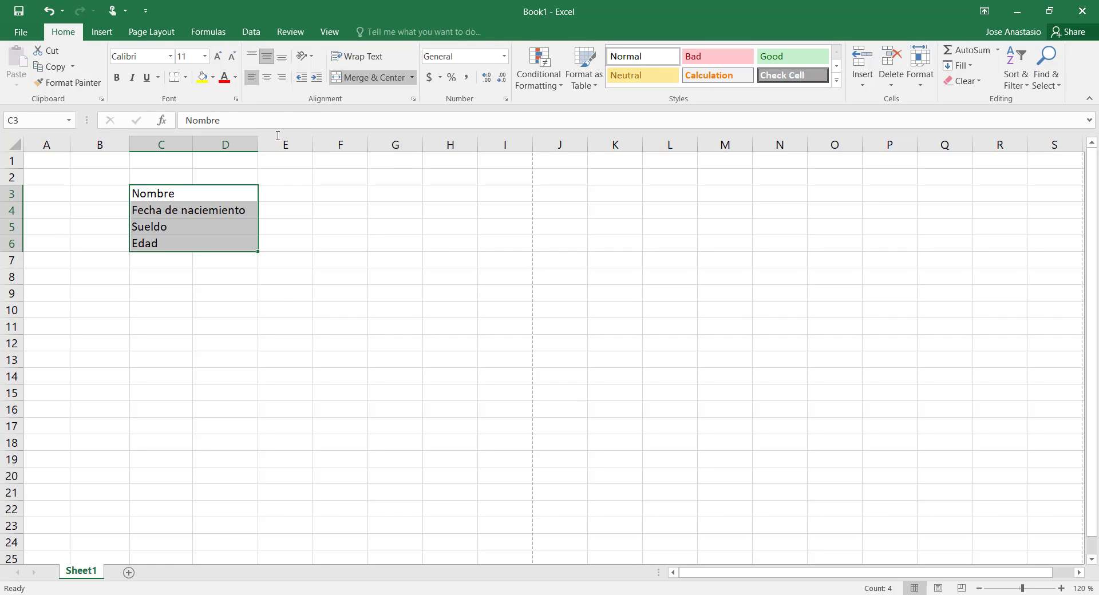
pyautogui.click(282, 293)
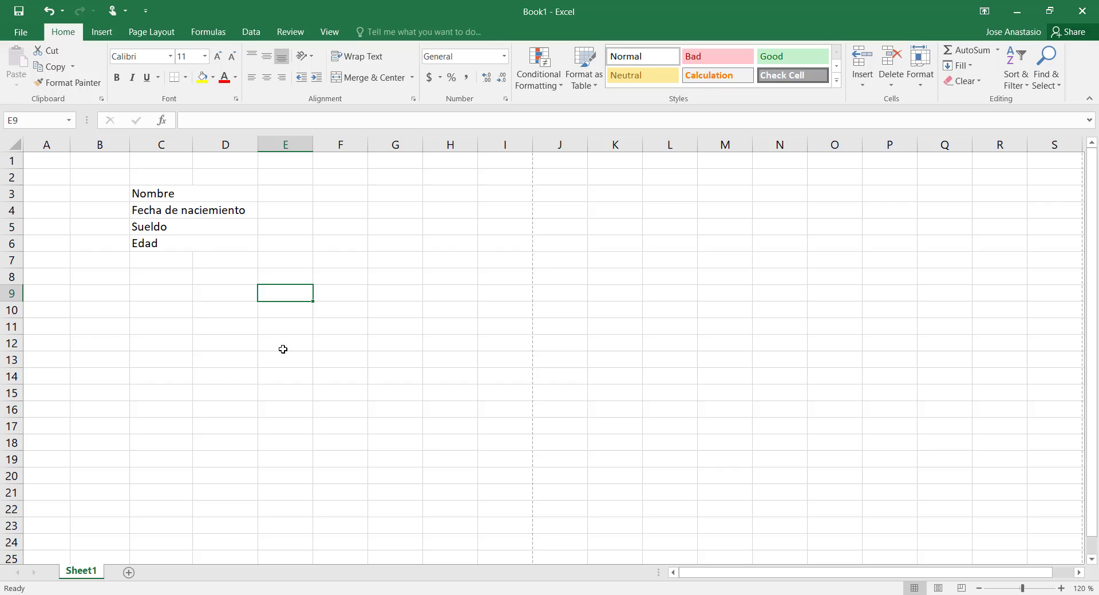
# Enter the person's full name in cell E3 beside the Nombre label.
pyautogui.click(205, 196)
pyautogui.click(197, 238)
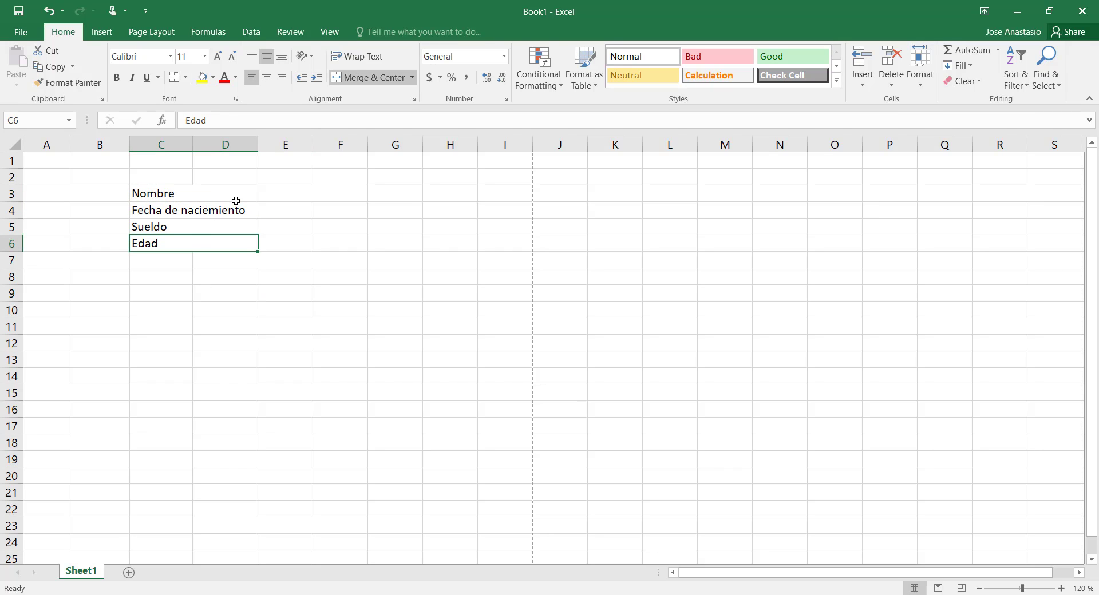
pyautogui.click(291, 198)
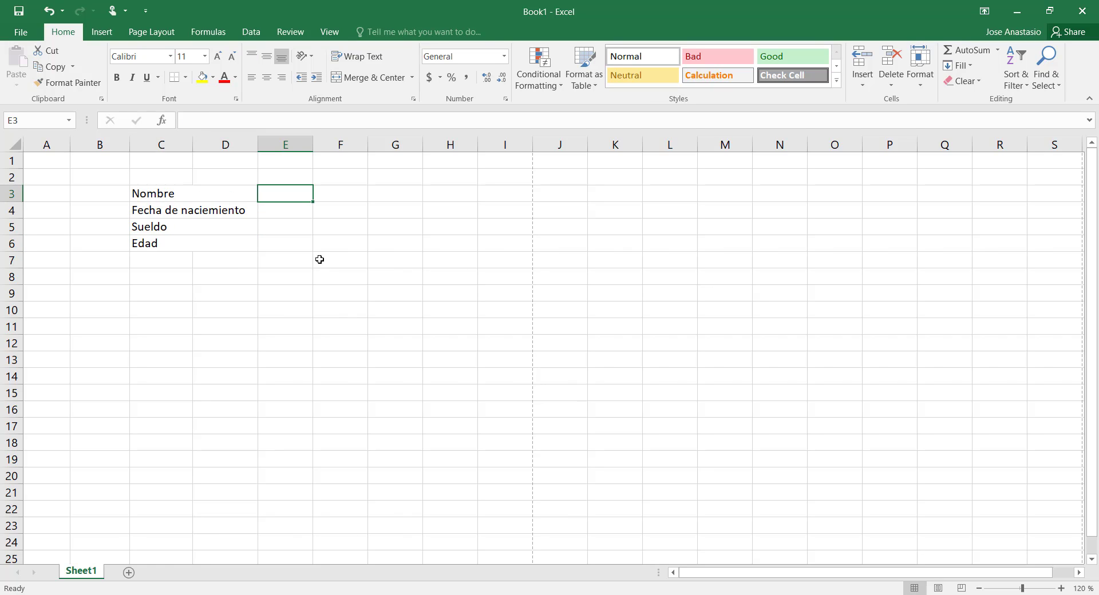
pyautogui.write('Juan')
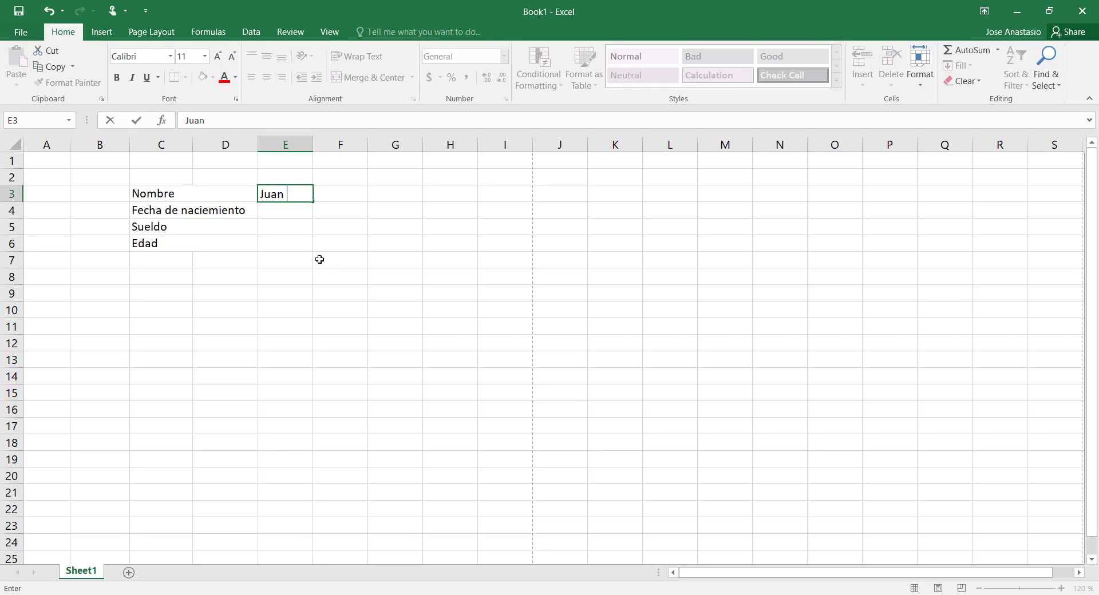
pyautogui.write(' p')
pyautogui.press('BackSpace')
pyautogui.write('Peres')
pyautogui.click(320, 260)
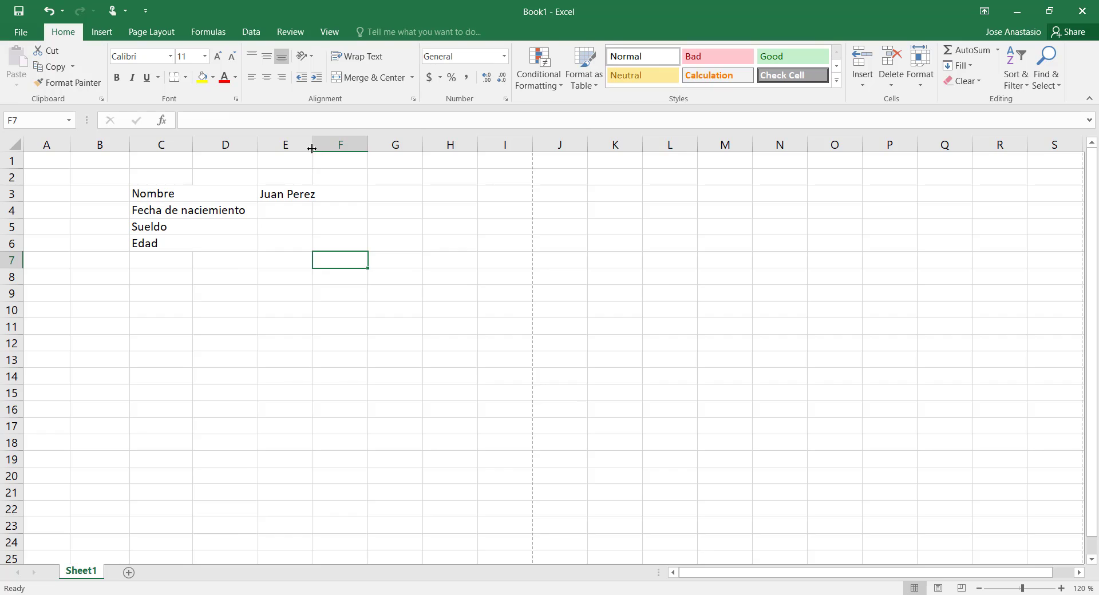
# Widen column E slightly so the full name in E3 fits inside its cell.
pyautogui.moveTo(316, 150); pyautogui.dragTo(322, 150)
pyautogui.click(346, 307)
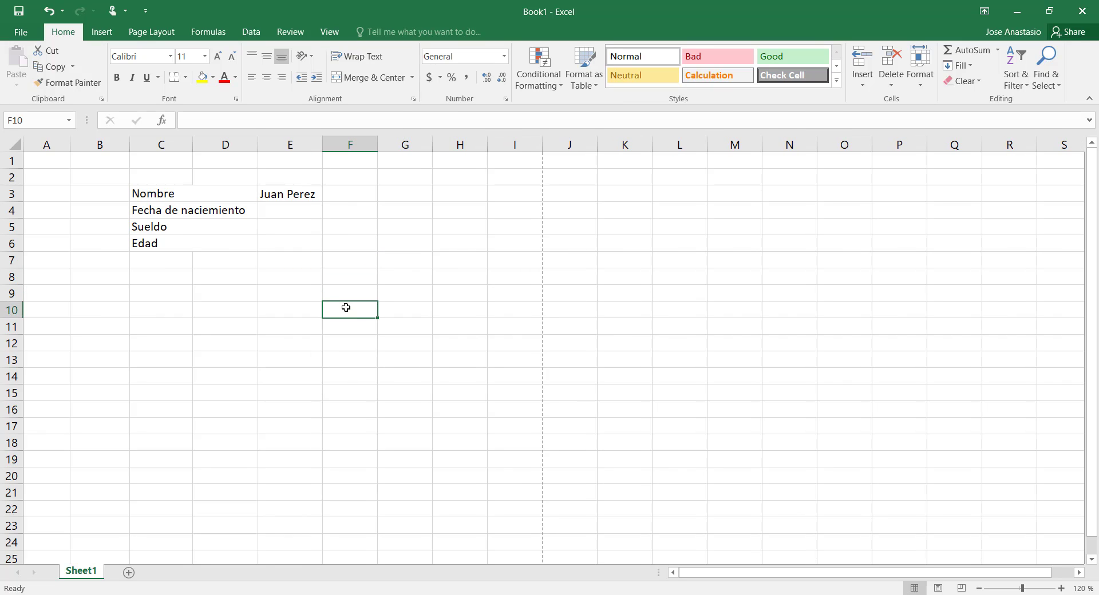
pyautogui.click(316, 191)
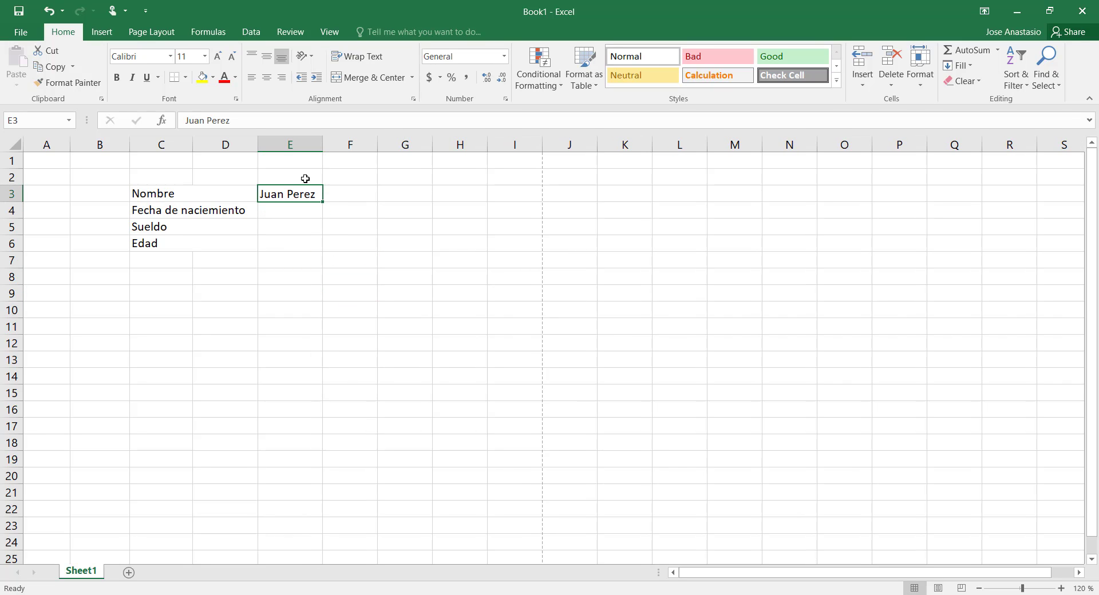
# Enter the person's date of birth in cell E4 beside its label.
pyautogui.click(293, 210)
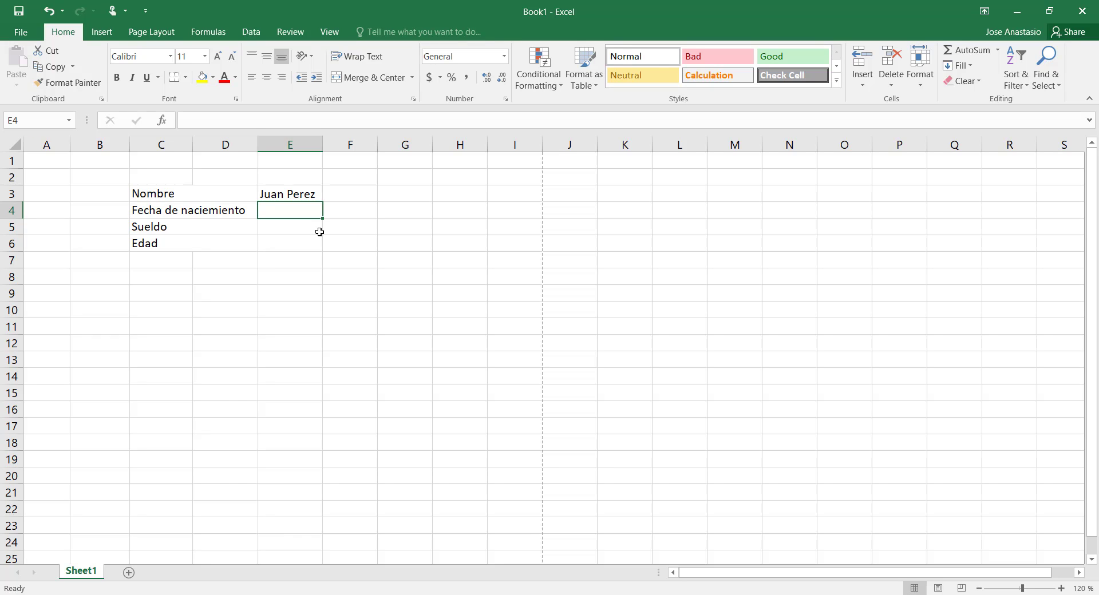
pyautogui.write('03')
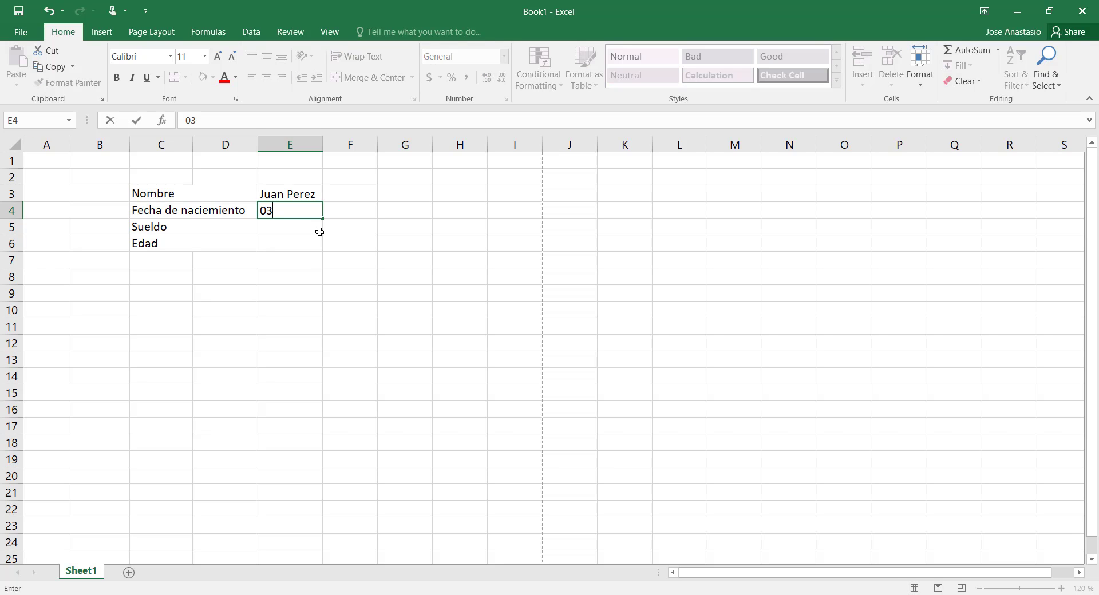
pyautogui.write('/05/200')
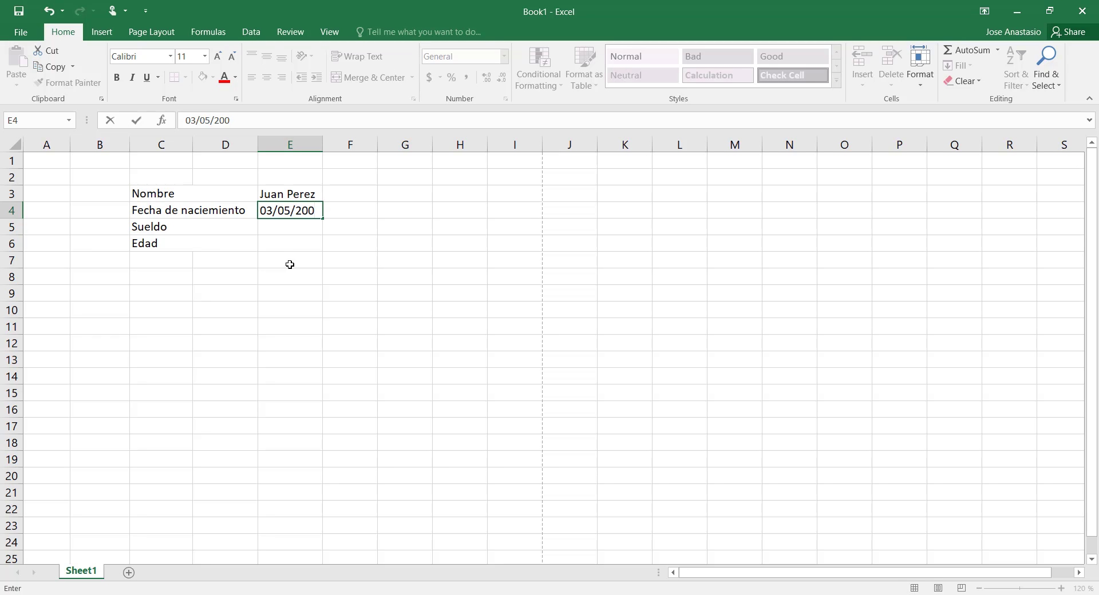
pyautogui.write('0')
pyautogui.press('Return')
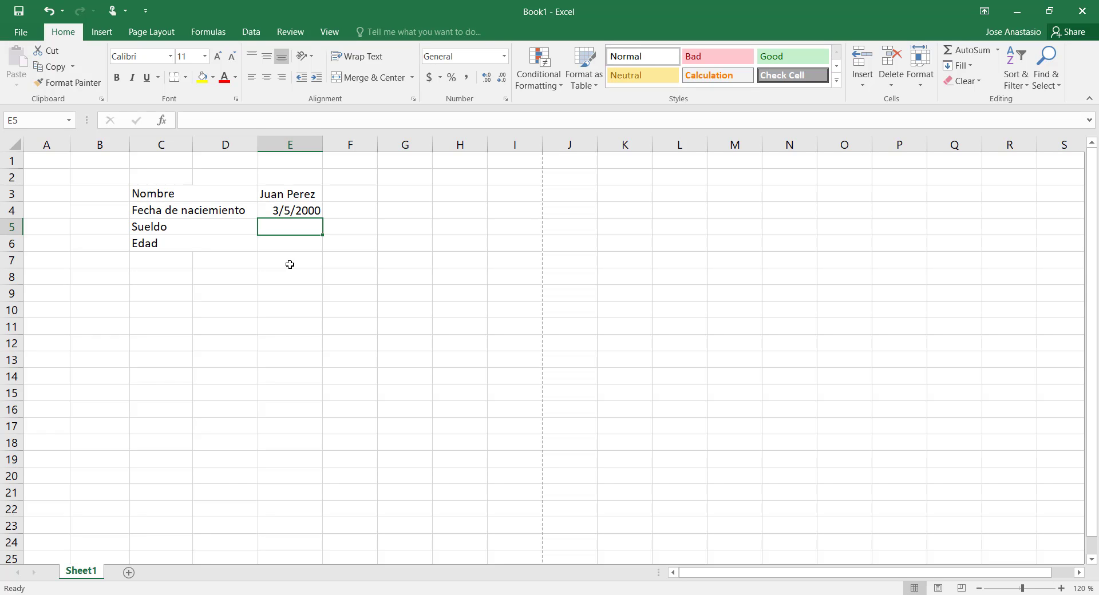
# Enter 304.15 as the salary in cell E5 and 21 as the age in cell E6.
pyautogui.write('3015')
pyautogui.press('BackSpace')
pyautogui.press('BackSpace')
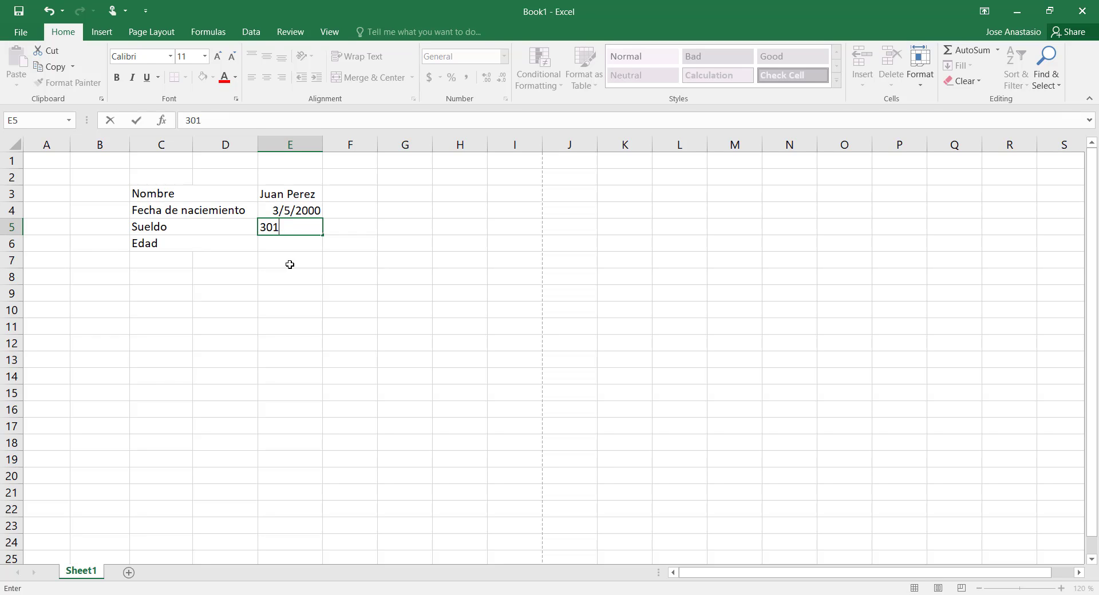
pyautogui.write('4.0')
pyautogui.press('BackSpace')
pyautogui.write('15')
pyautogui.press('Return')
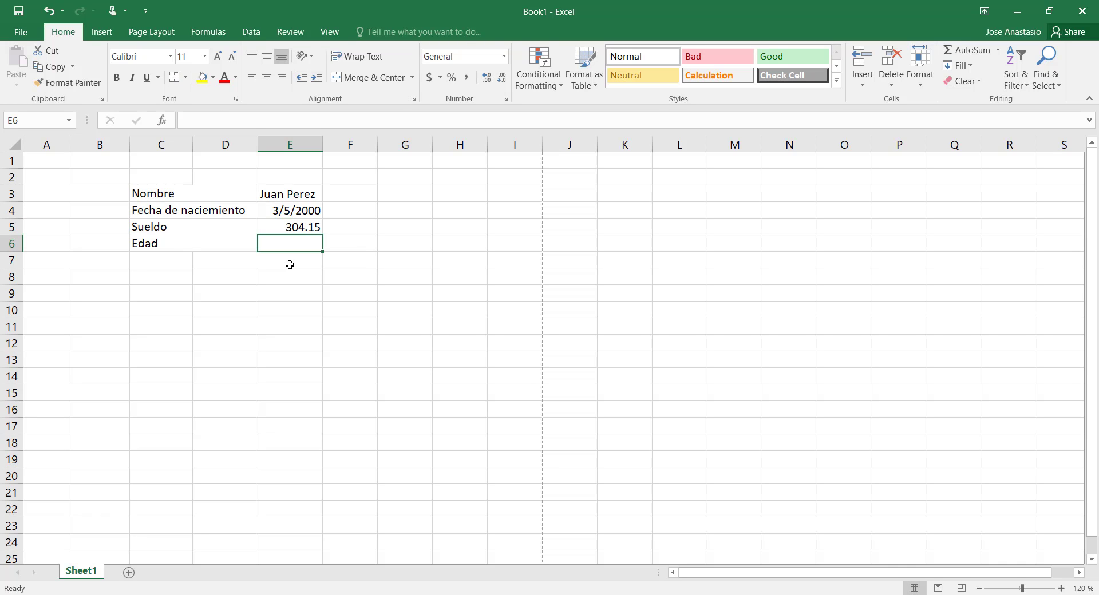
pyautogui.write('21')
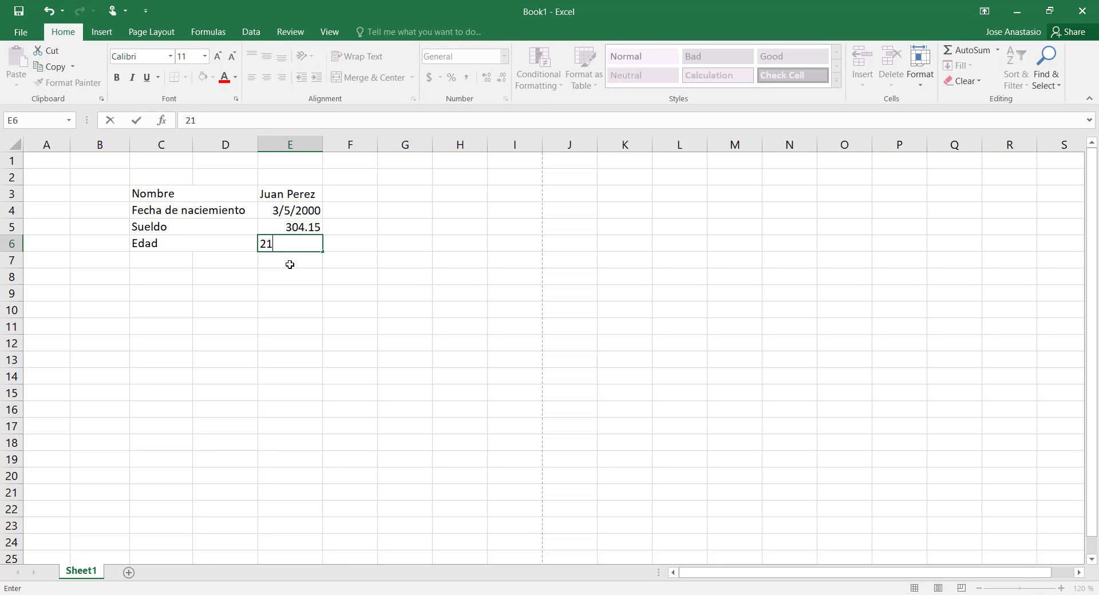
pyautogui.press('Return')
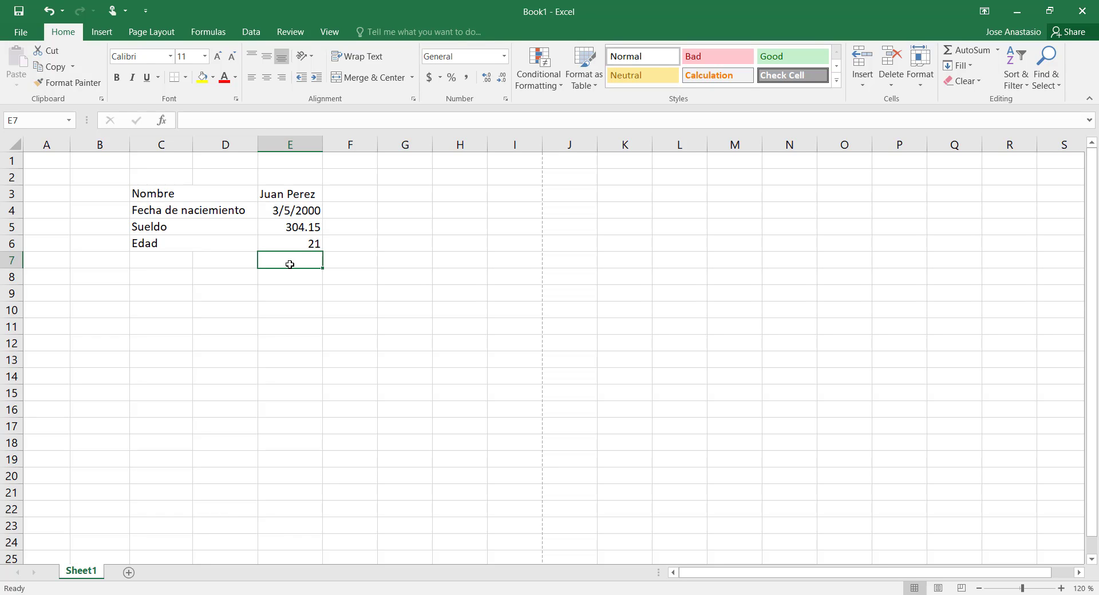
# Set the number format of the name cell E3 to Text.
pyautogui.click(302, 196)
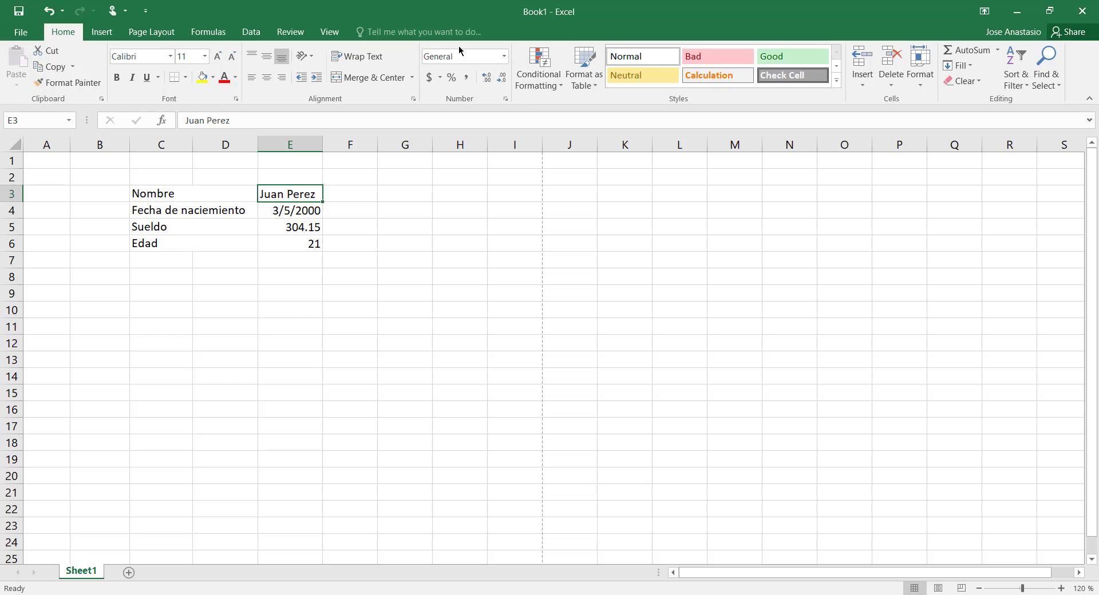
pyautogui.click(504, 56)
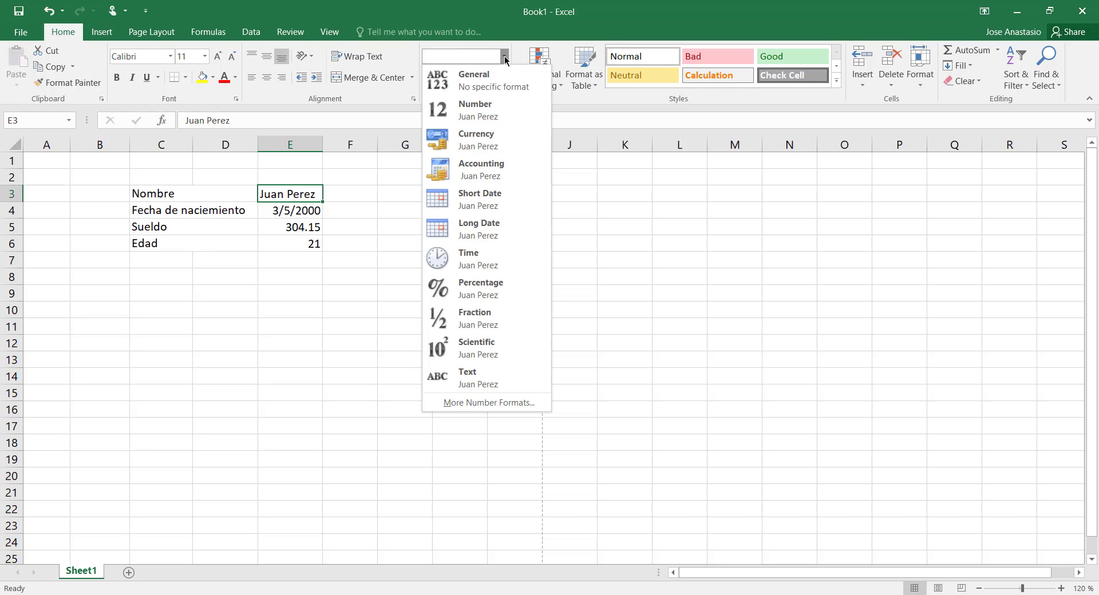
pyautogui.click(445, 378)
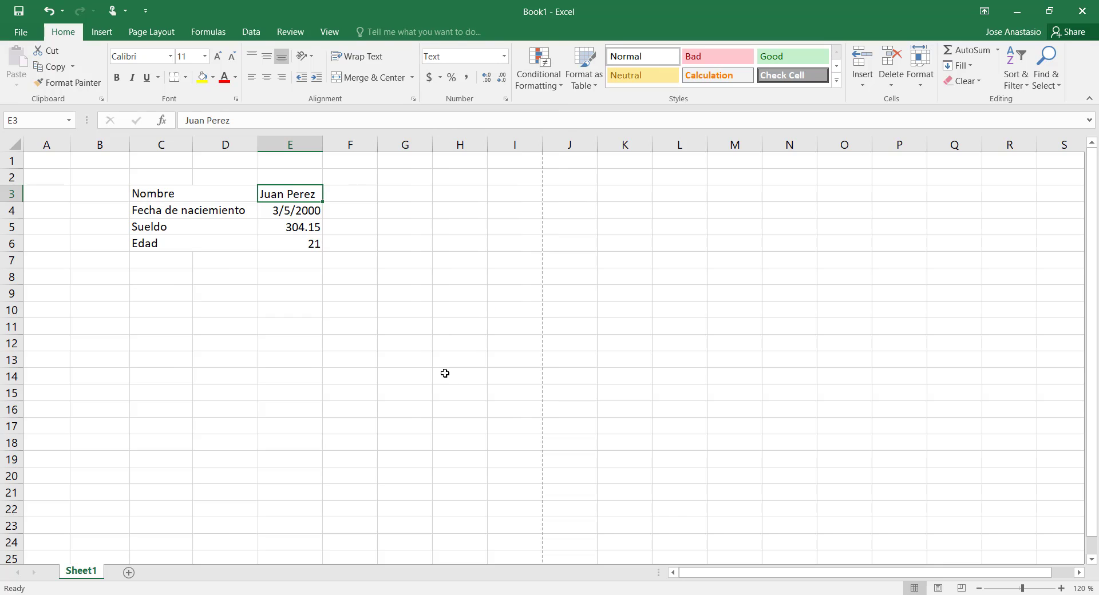
# Try the Long Date format on the birth date in E4, widening column E to fit the full date.
pyautogui.click(280, 211)
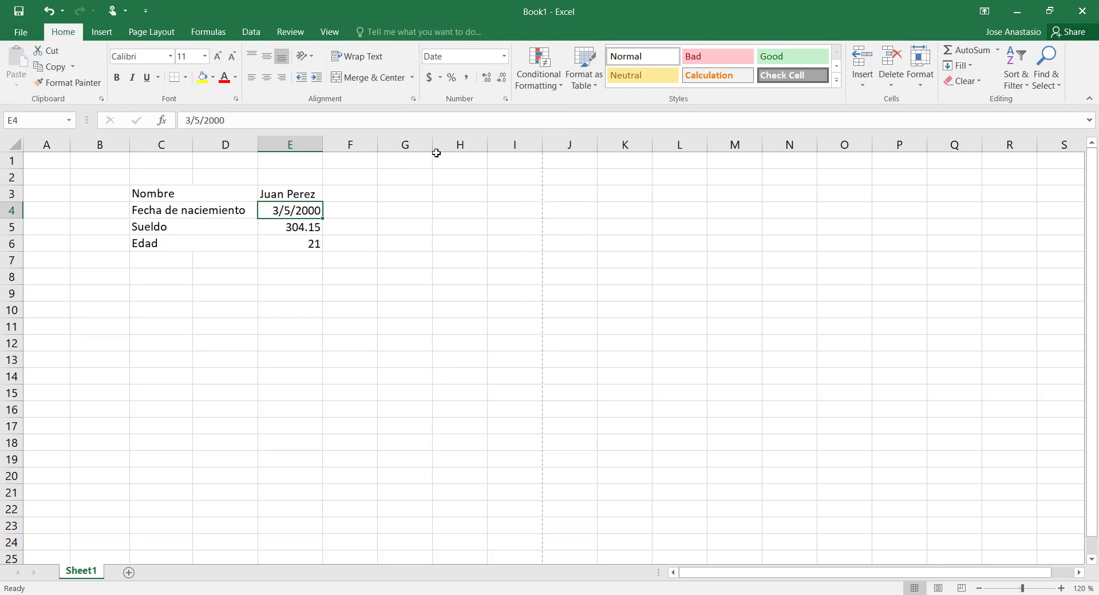
pyautogui.click(504, 56)
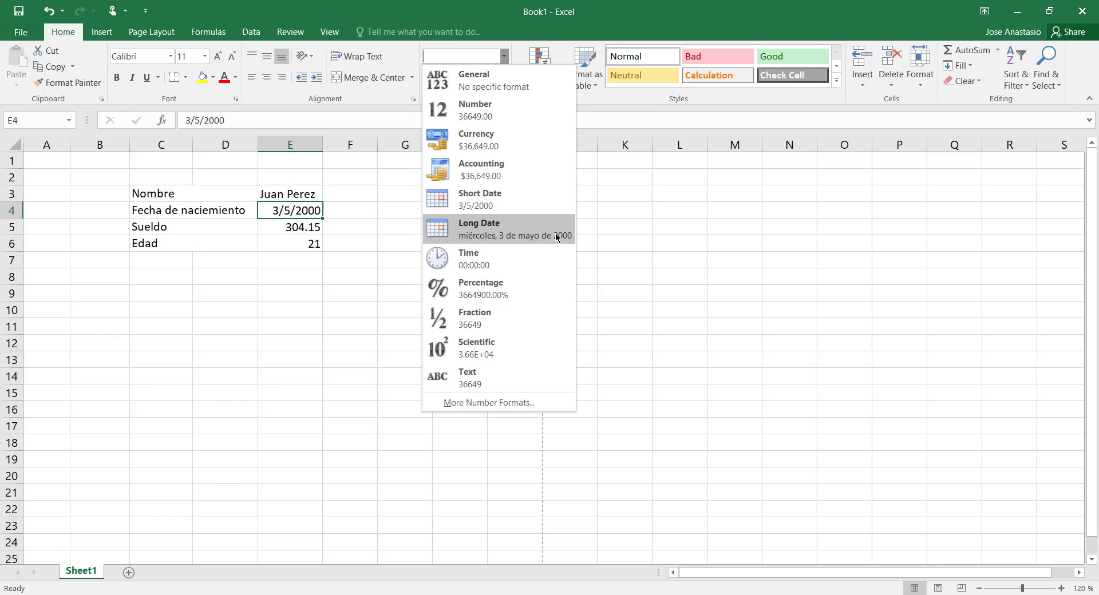
pyautogui.click(487, 235)
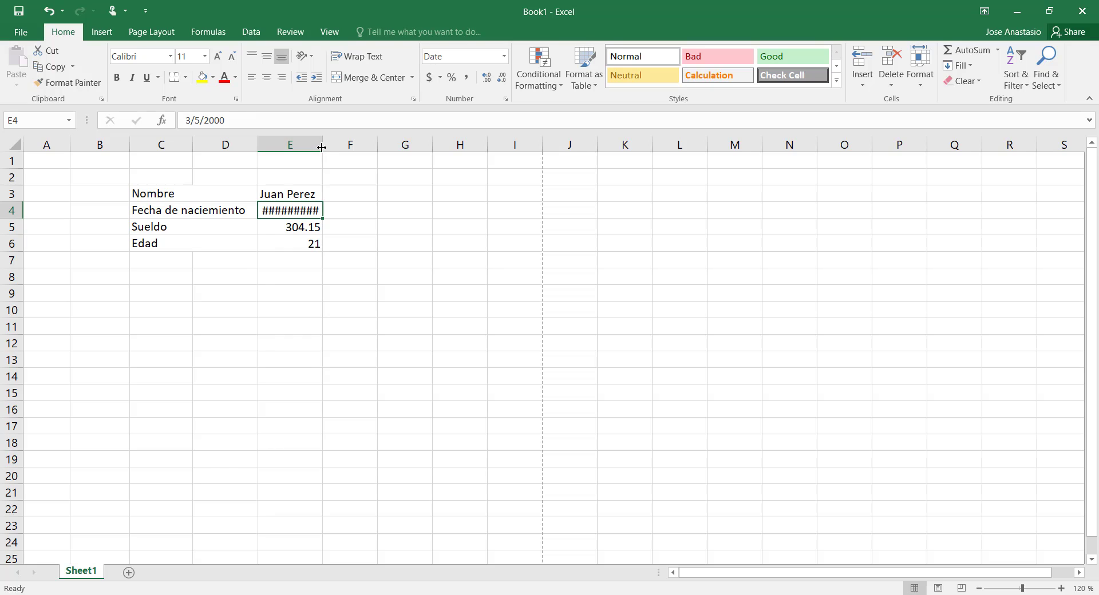
pyautogui.moveTo(320, 148); pyautogui.dragTo(429, 147)
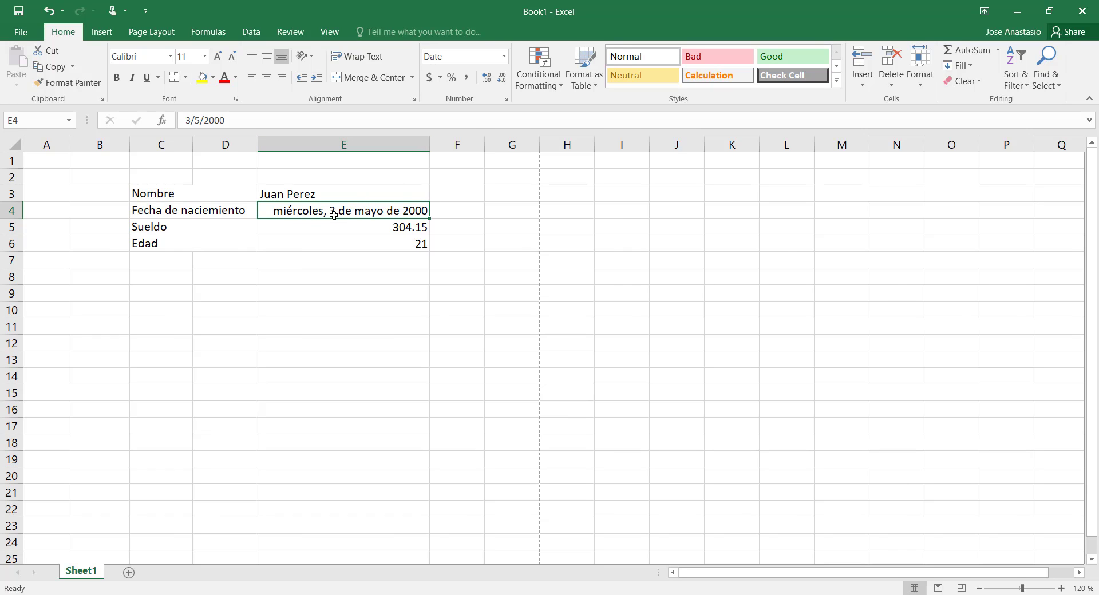
# Format the birth date in E4 as Short Date and narrow column E to fit its contents.
pyautogui.click(503, 56)
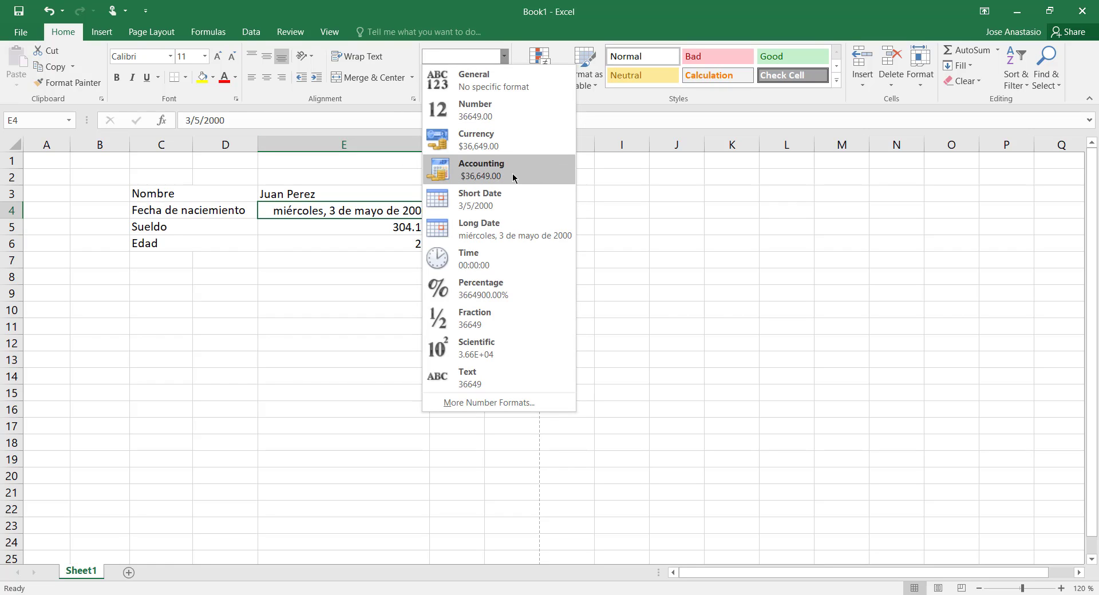
pyautogui.click(489, 207)
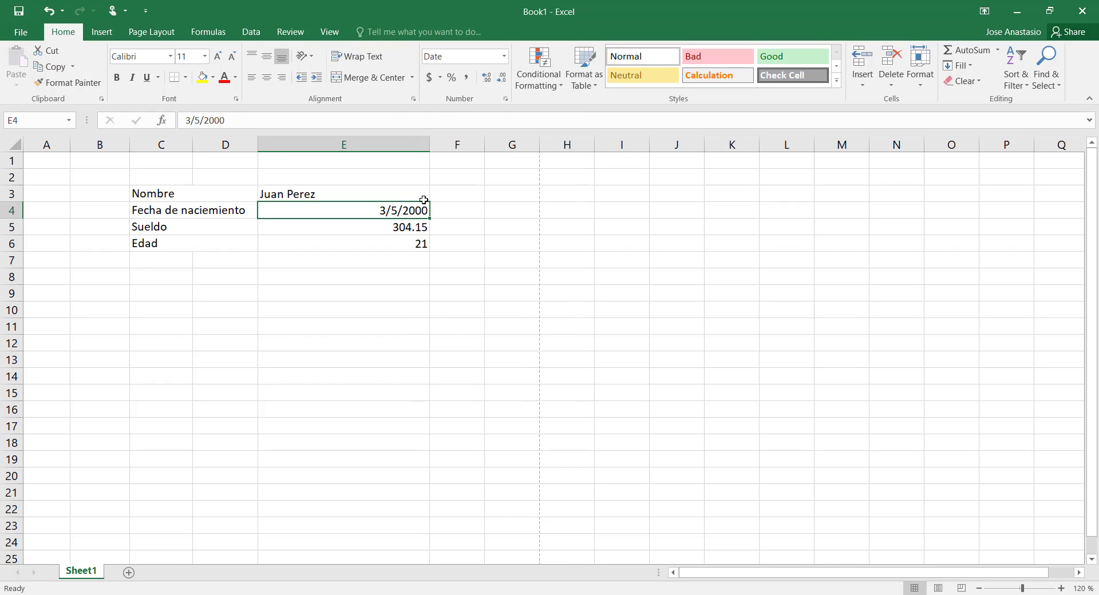
pyautogui.moveTo(429, 146); pyautogui.dragTo(330, 167)
pyautogui.click(337, 278)
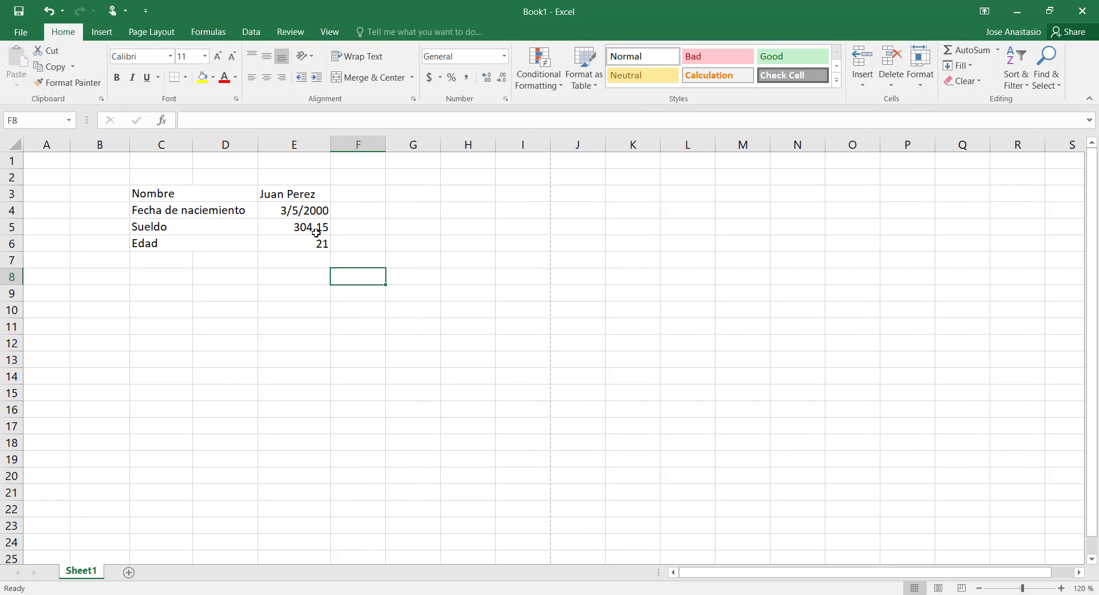
# Apply the Accounting number format with the dollar symbol to the salary in E5.
pyautogui.click(295, 227)
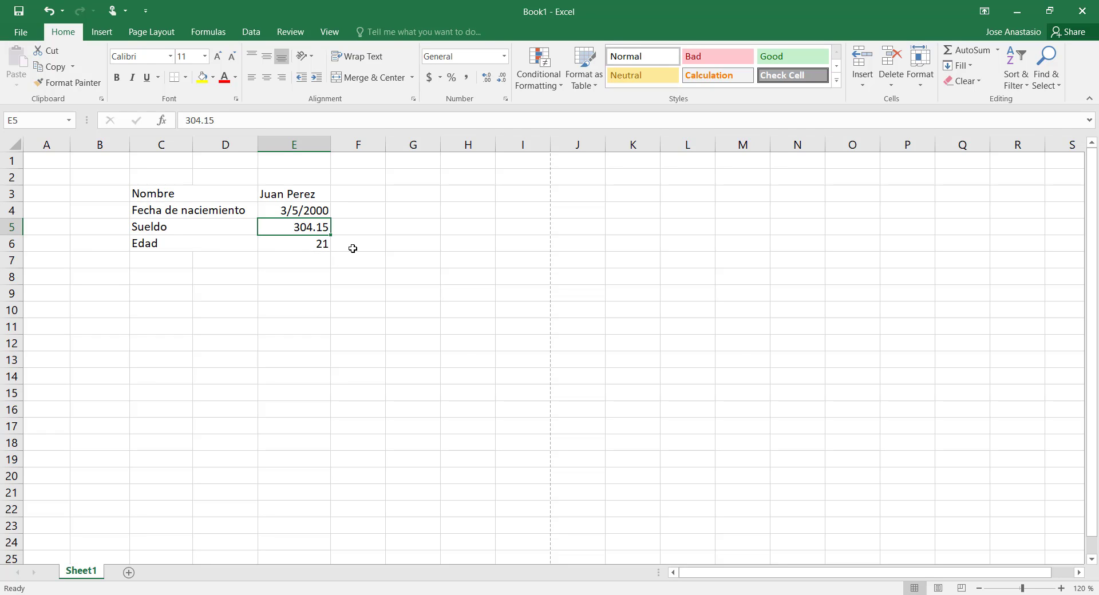
pyautogui.click(431, 83)
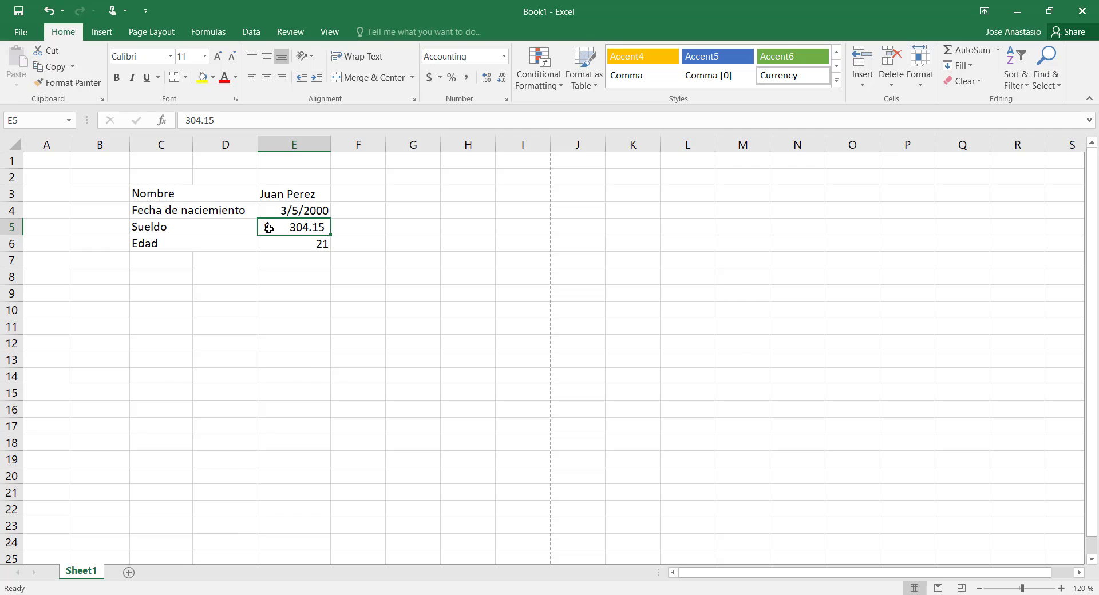
pyautogui.click(504, 56)
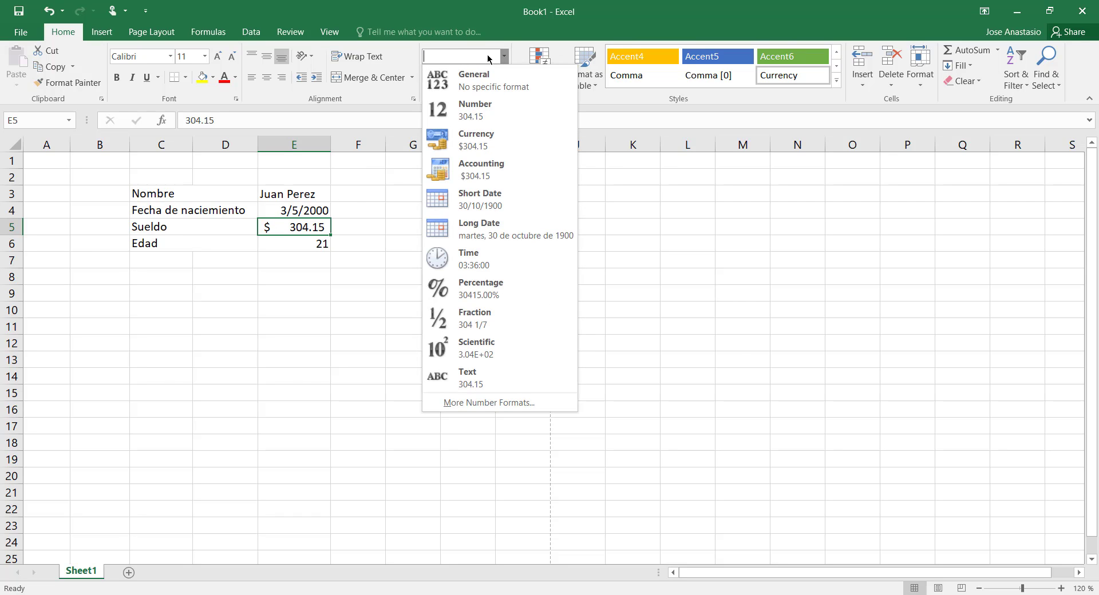
pyautogui.click(389, 226)
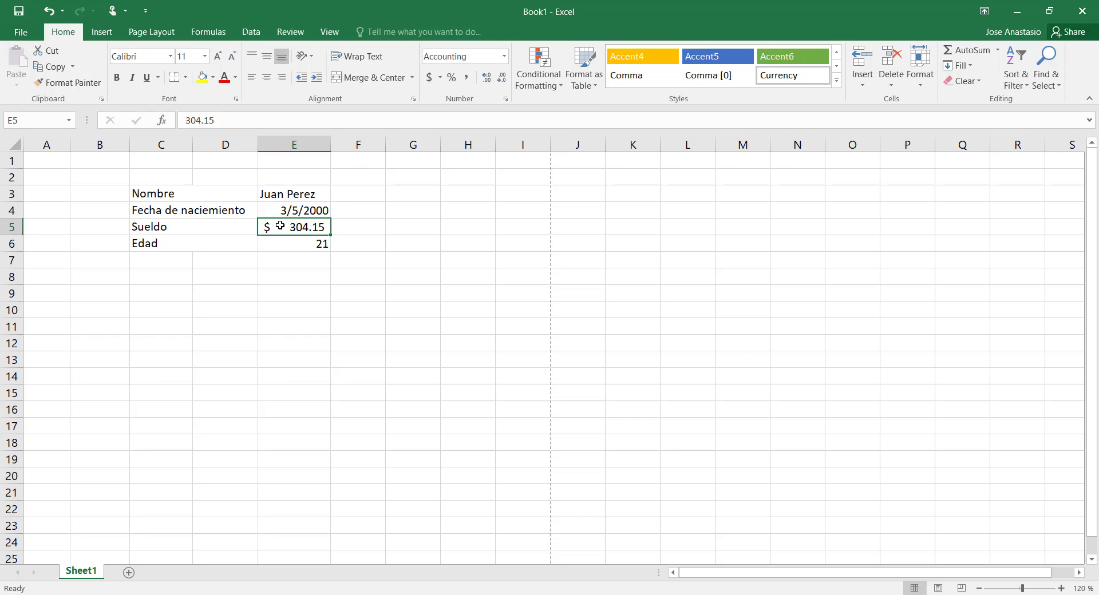
# In the Format Cells settings for E5, set the Accounting symbol to $ Spanish (El Salvador).
pyautogui.click(506, 100)
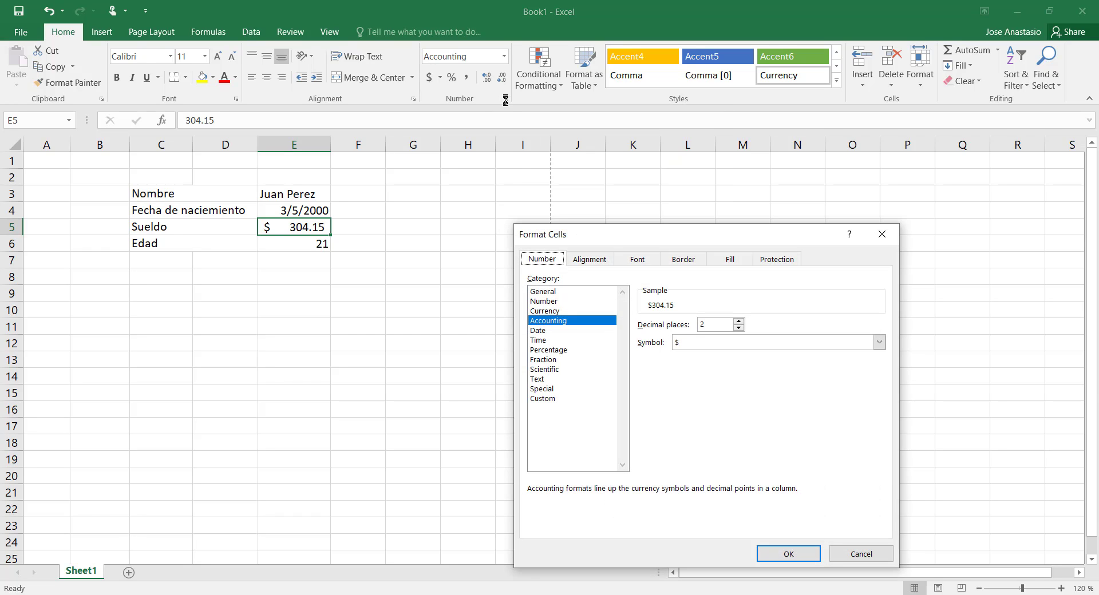
pyautogui.moveTo(638, 238); pyautogui.dragTo(456, 160)
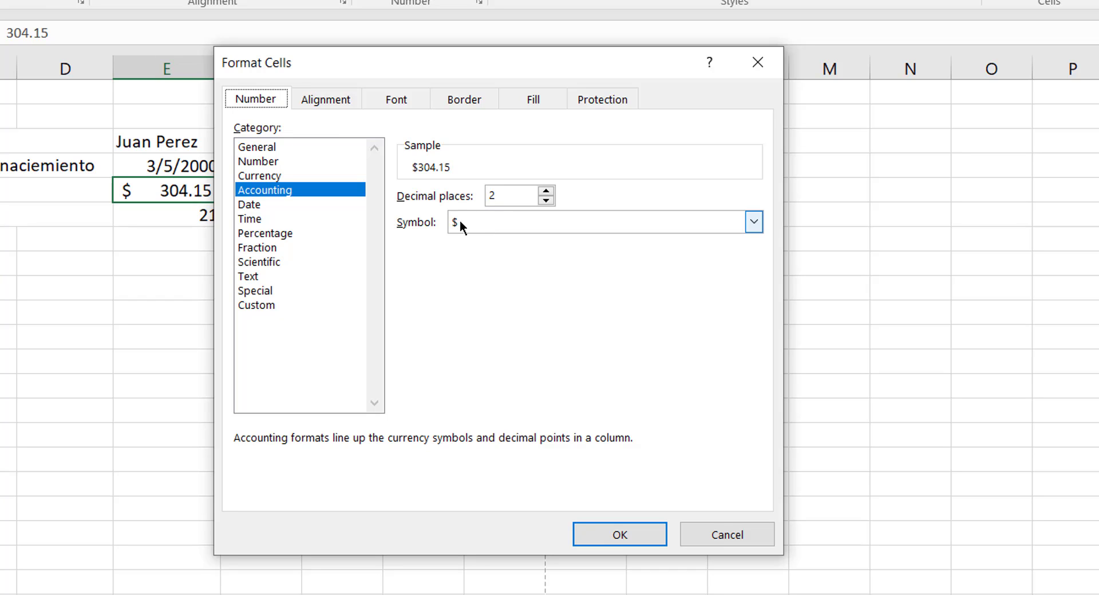
pyautogui.click(754, 228)
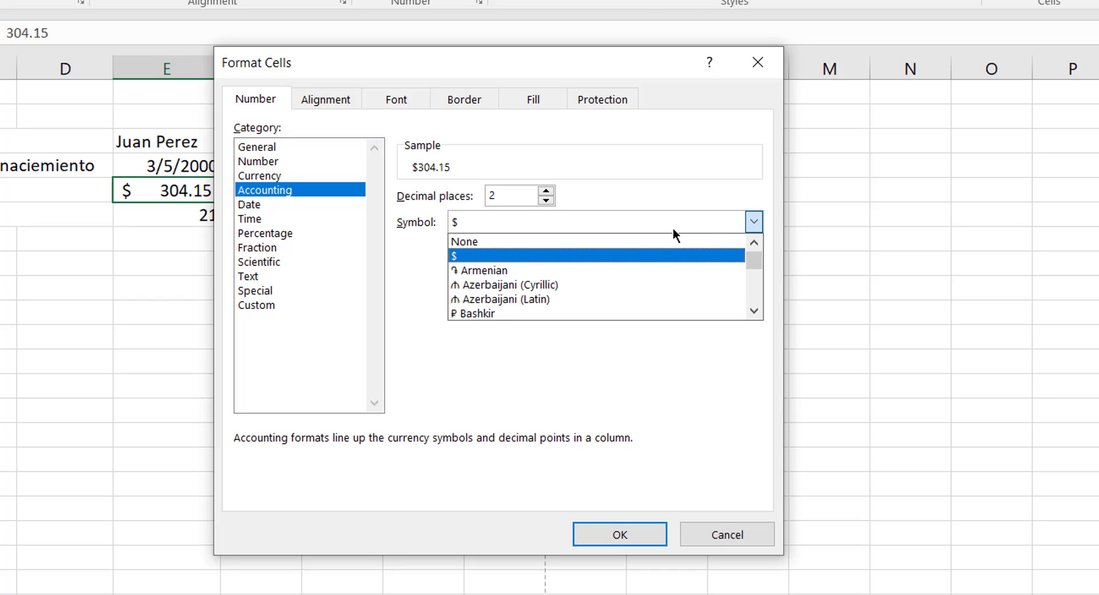
pyautogui.scroll(-3, 568, 260)
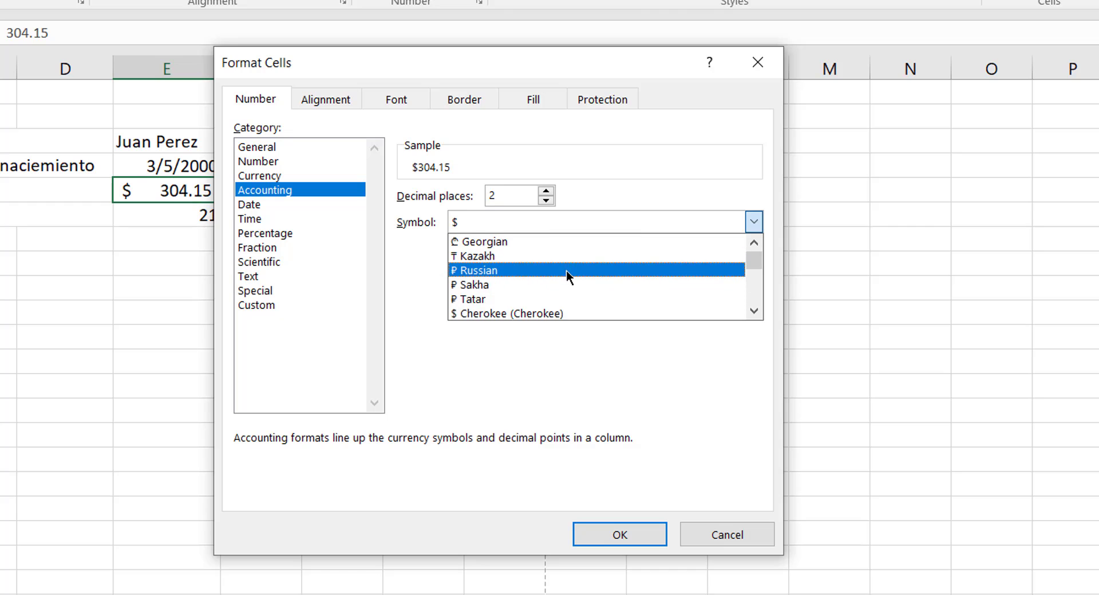
pyautogui.scroll(-2, 566, 270)
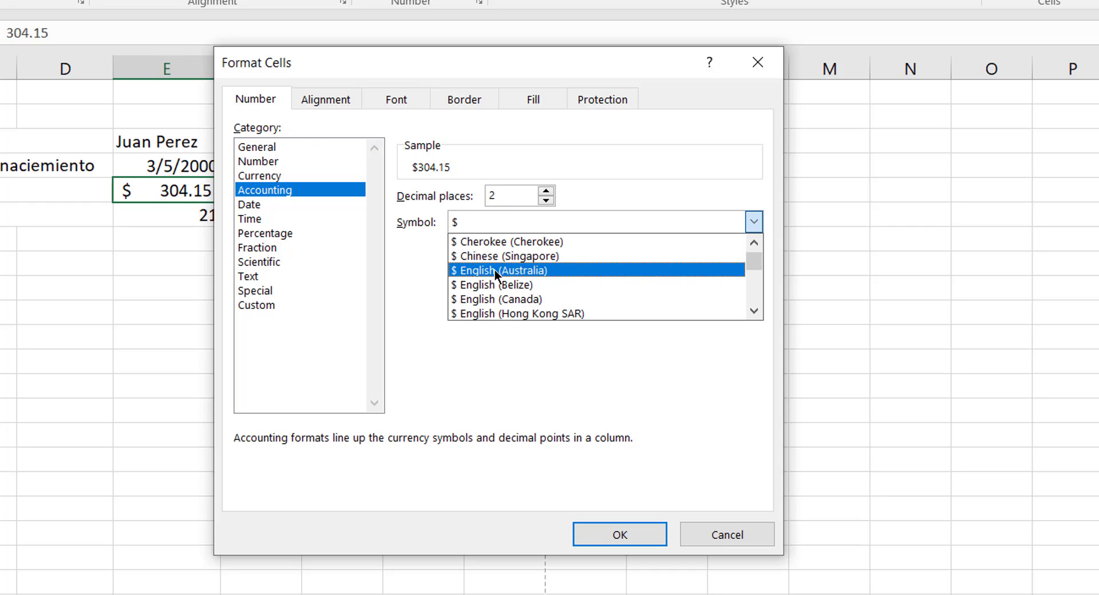
pyautogui.scroll(-2, 525, 280)
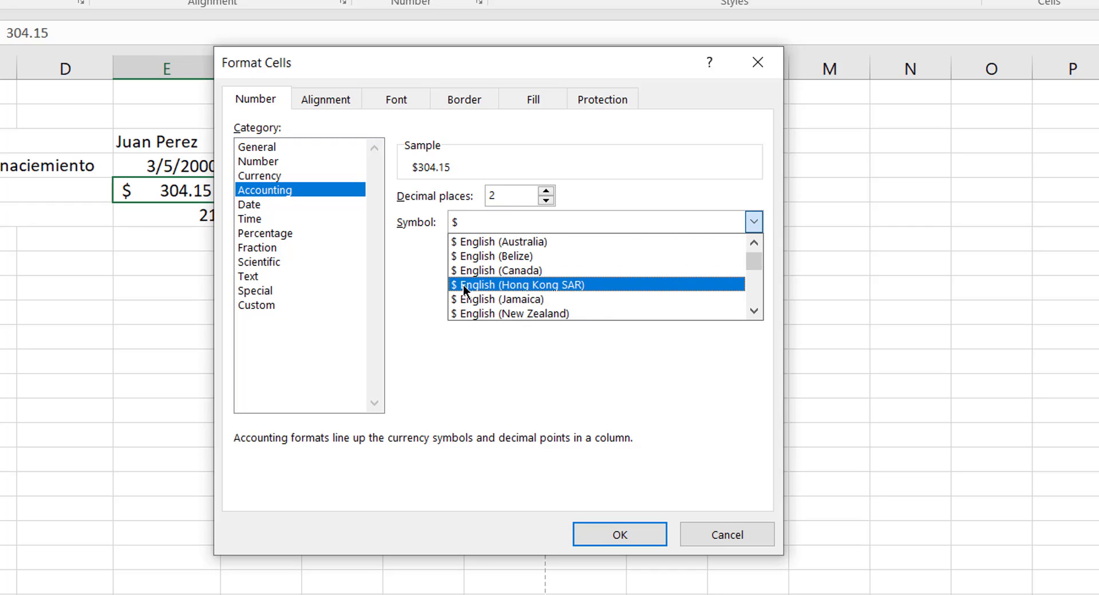
pyautogui.scroll(-6, 476, 290)
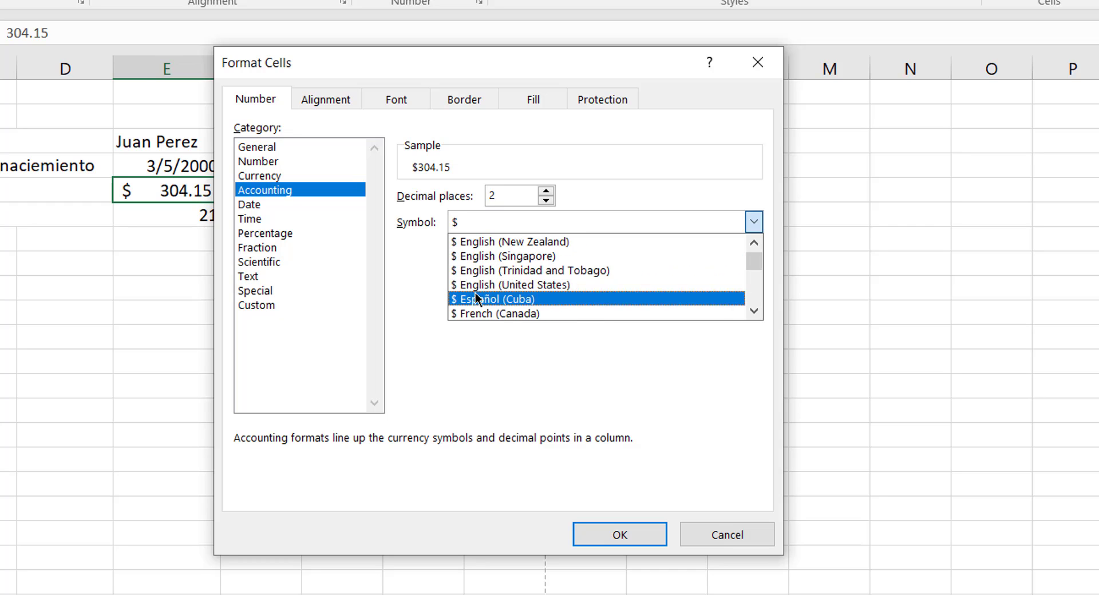
pyautogui.scroll(-3, 476, 289)
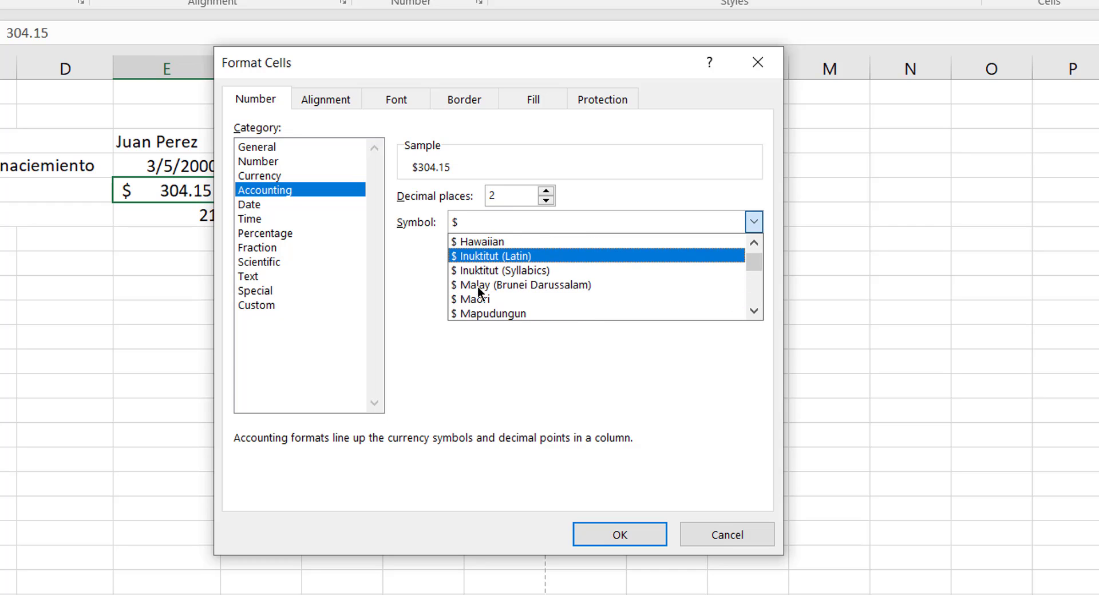
pyautogui.scroll(-2, 477, 288)
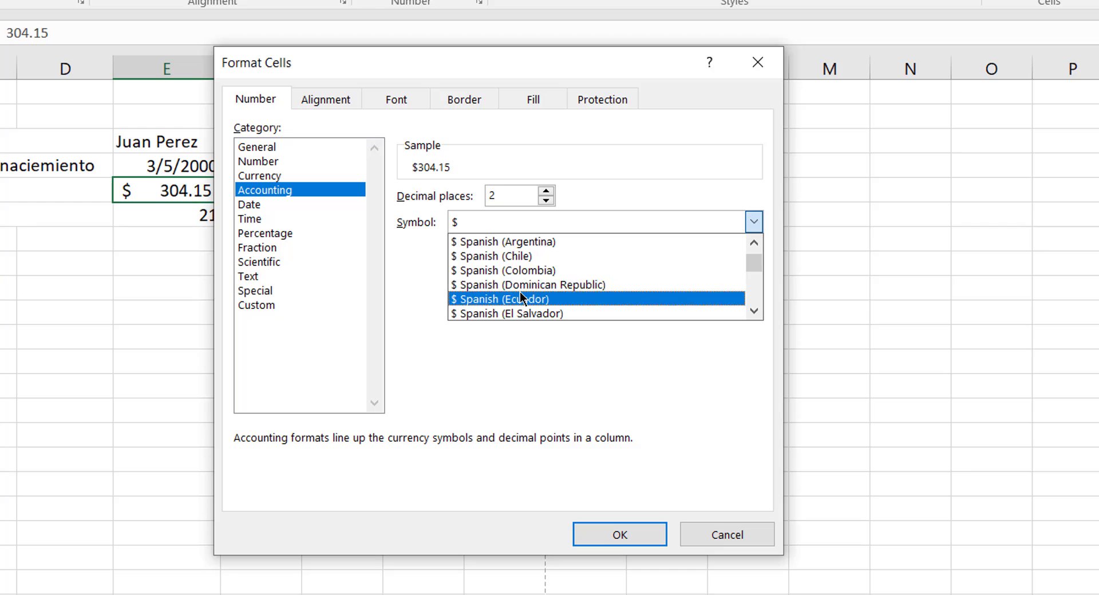
pyautogui.click(499, 313)
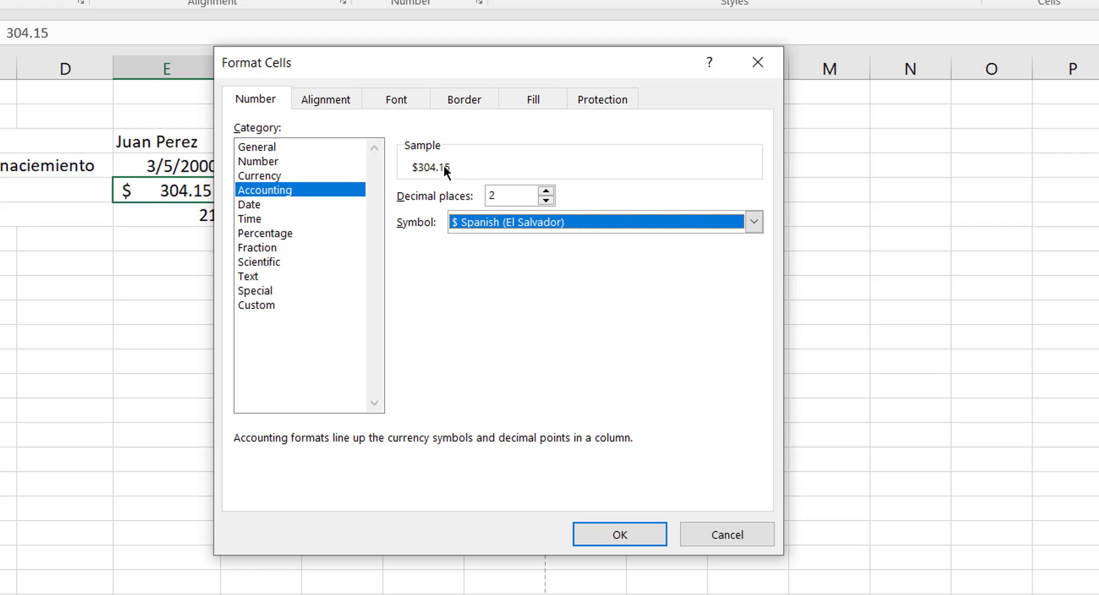
# Try a higher number of decimal places for the Accounting format and bring it back to 2.
pyautogui.click(546, 191)
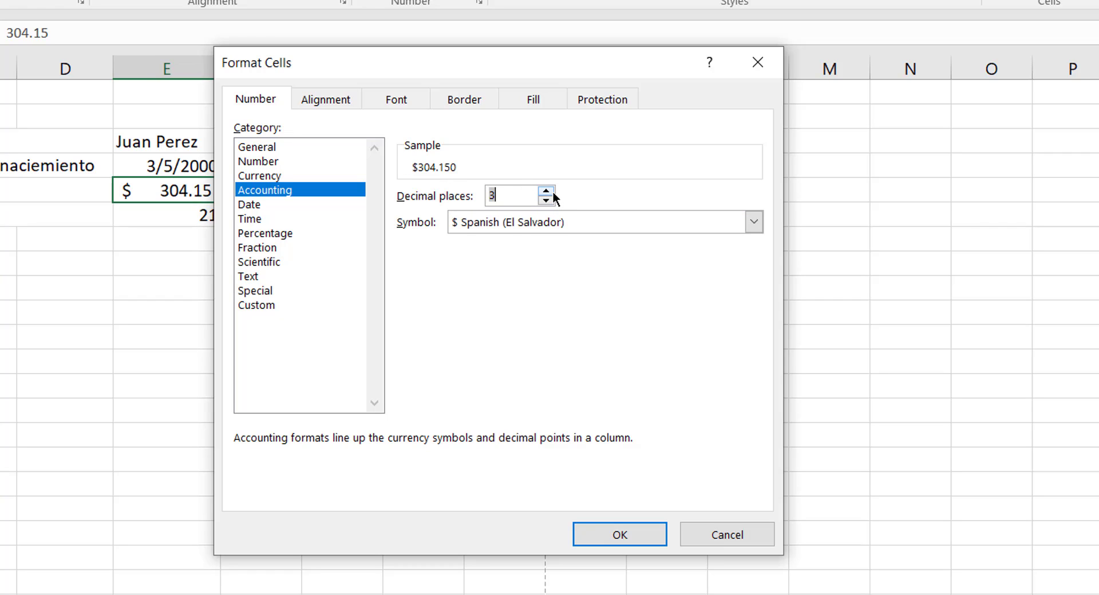
pyautogui.click(548, 190)
pyautogui.click(548, 190)
pyautogui.click(548, 190)
pyautogui.click(548, 190)
pyautogui.click(546, 199)
pyautogui.click(547, 199)
pyautogui.click(545, 198)
pyautogui.click(546, 198)
pyautogui.click(545, 198)
# Change the salary in E5 to the Currency format with the $ Spanish (El Salvador) symbol and red, unsigned negative numbers.
pyautogui.click(279, 177)
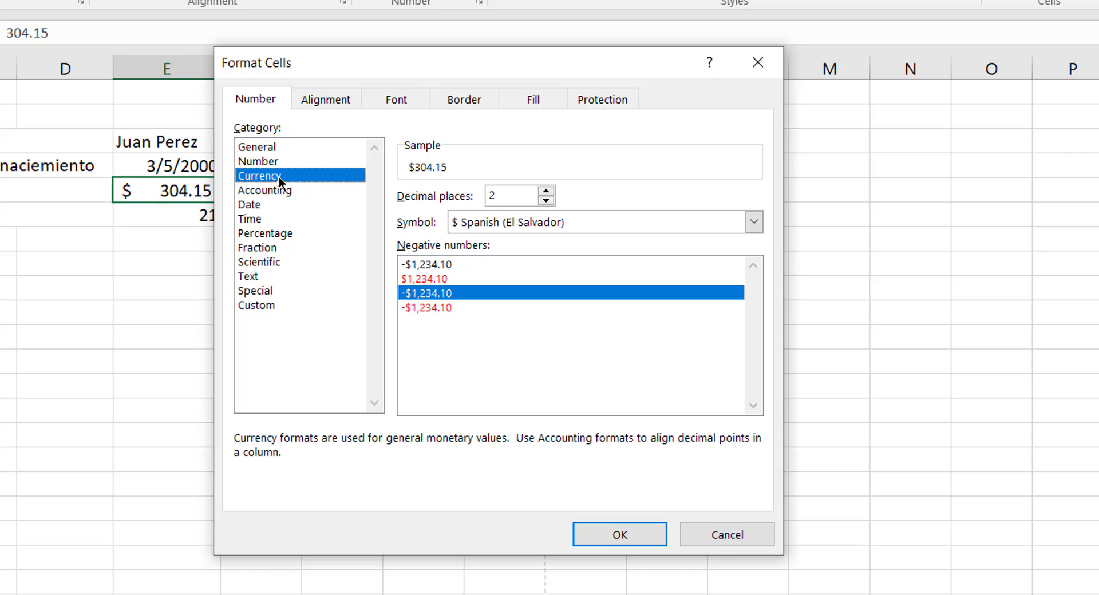
pyautogui.click(444, 311)
pyautogui.click(445, 290)
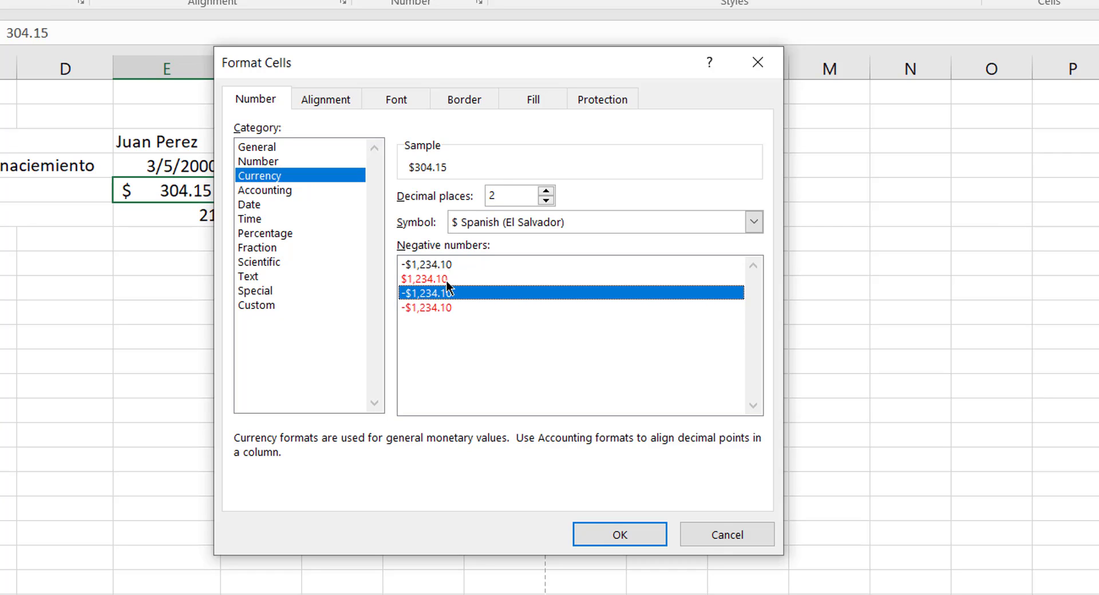
pyautogui.click(445, 274)
pyautogui.click(462, 224)
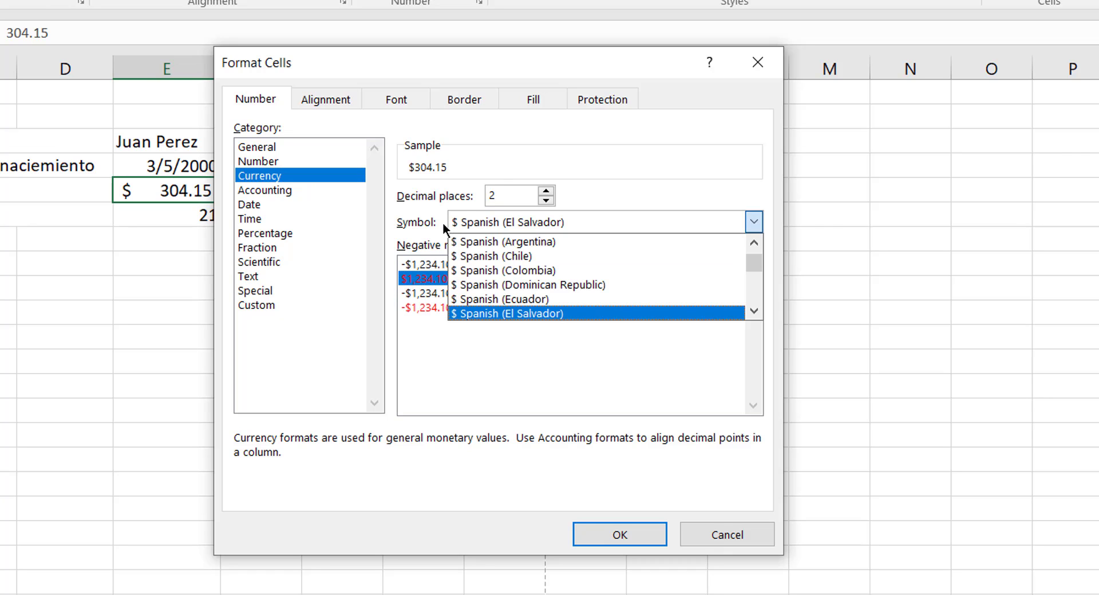
pyautogui.click(467, 312)
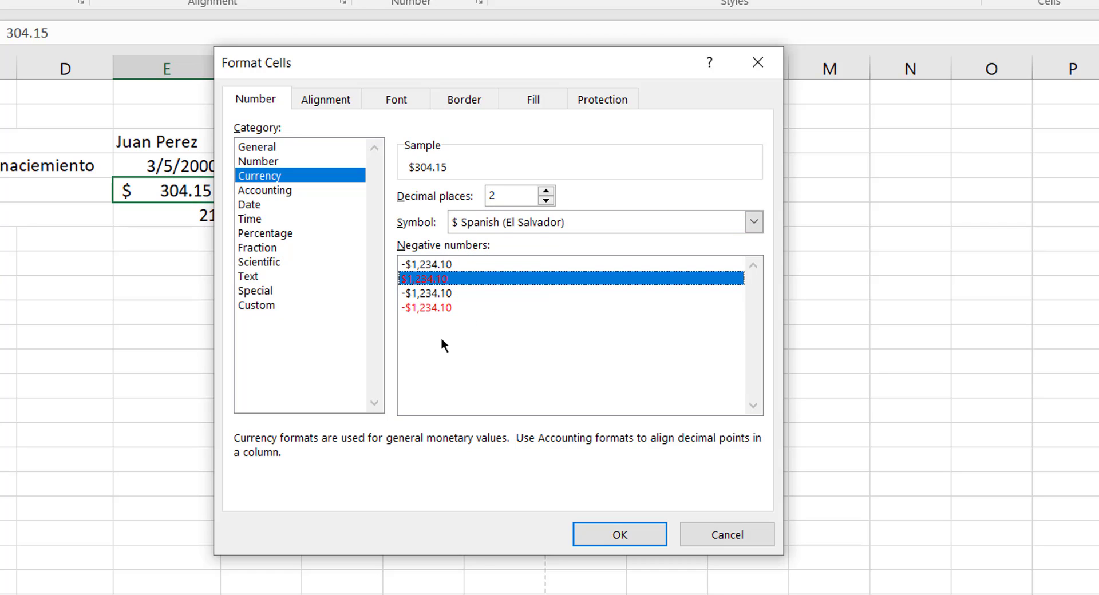
pyautogui.click(444, 293)
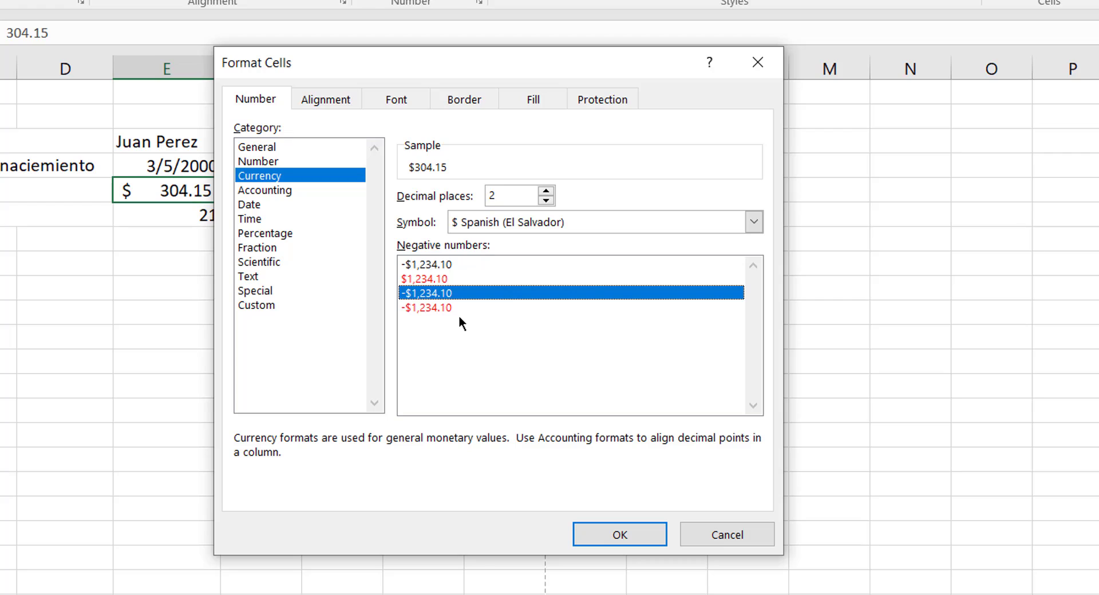
pyautogui.click(434, 281)
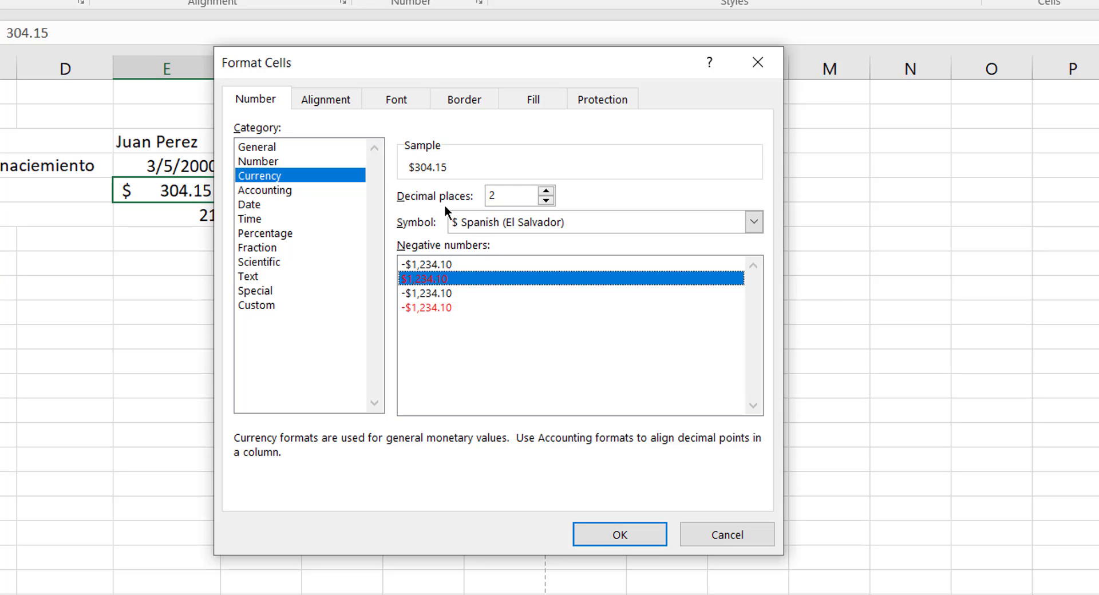
pyautogui.click(584, 527)
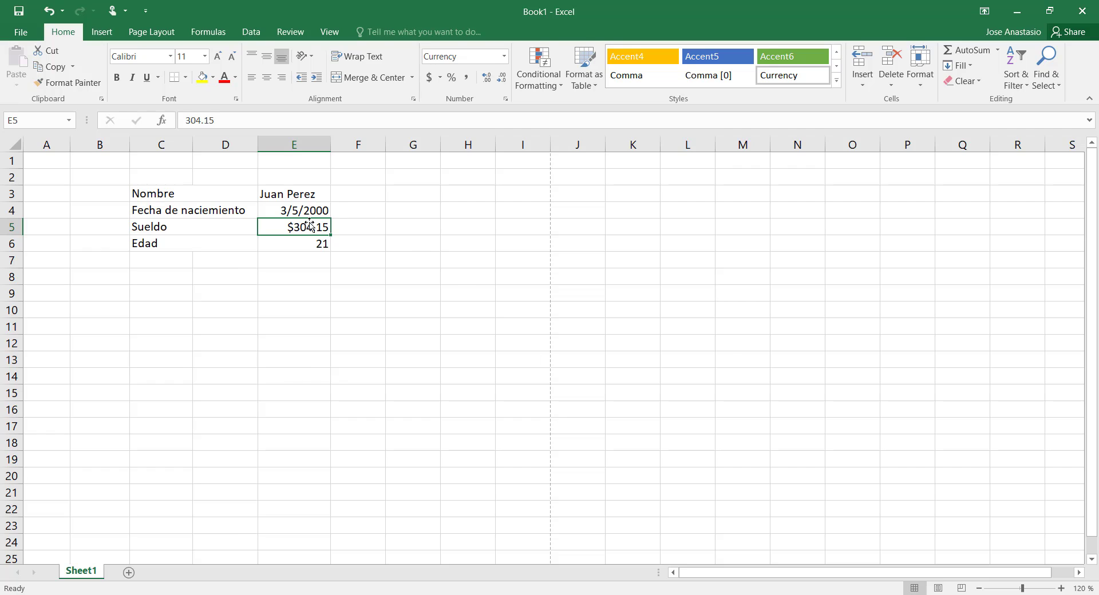
# Apply the preset Currency number format to the salary in E5.
pyautogui.click(504, 60)
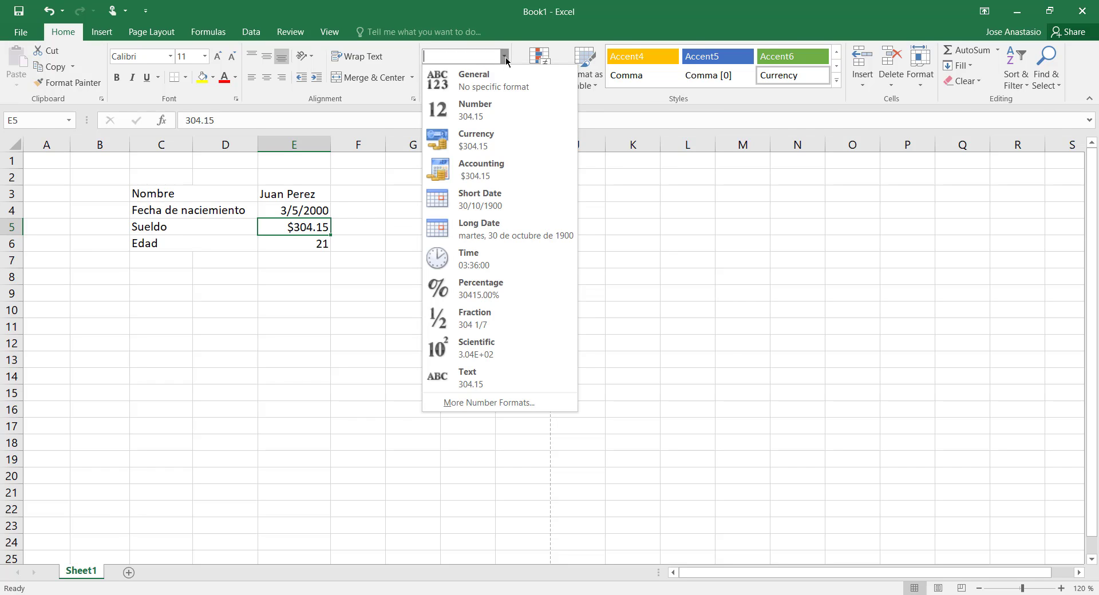
pyautogui.click(466, 141)
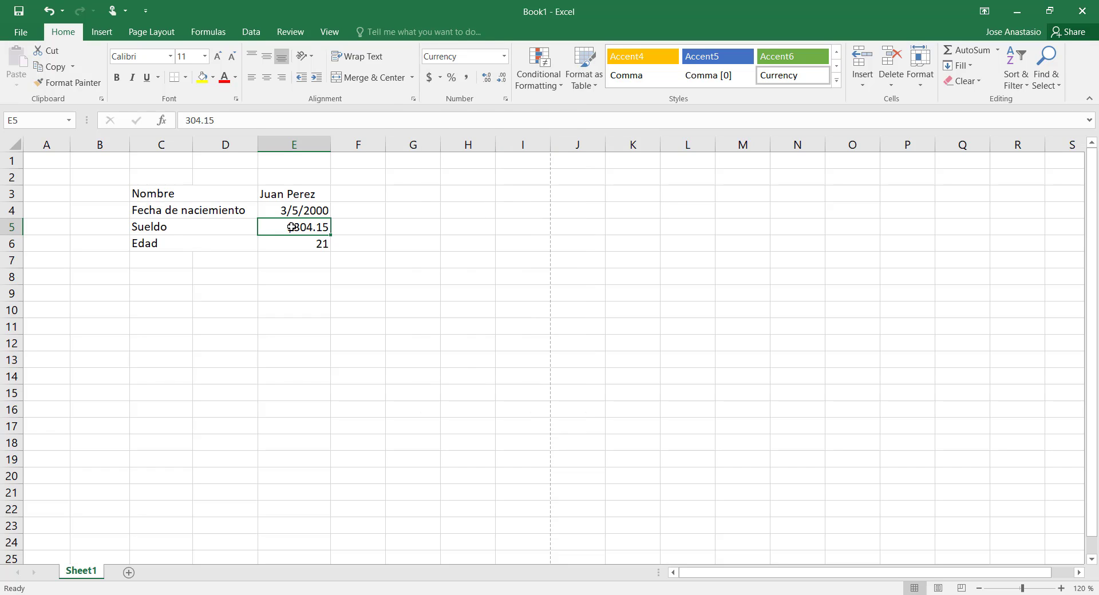
pyautogui.click(504, 57)
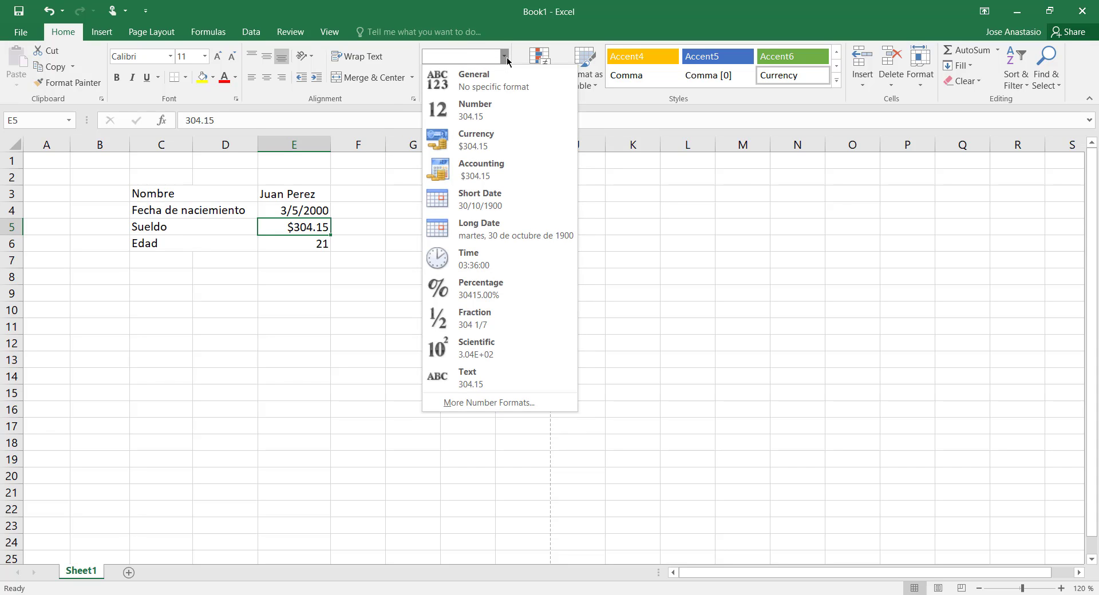
pyautogui.click(453, 148)
pyautogui.click(417, 256)
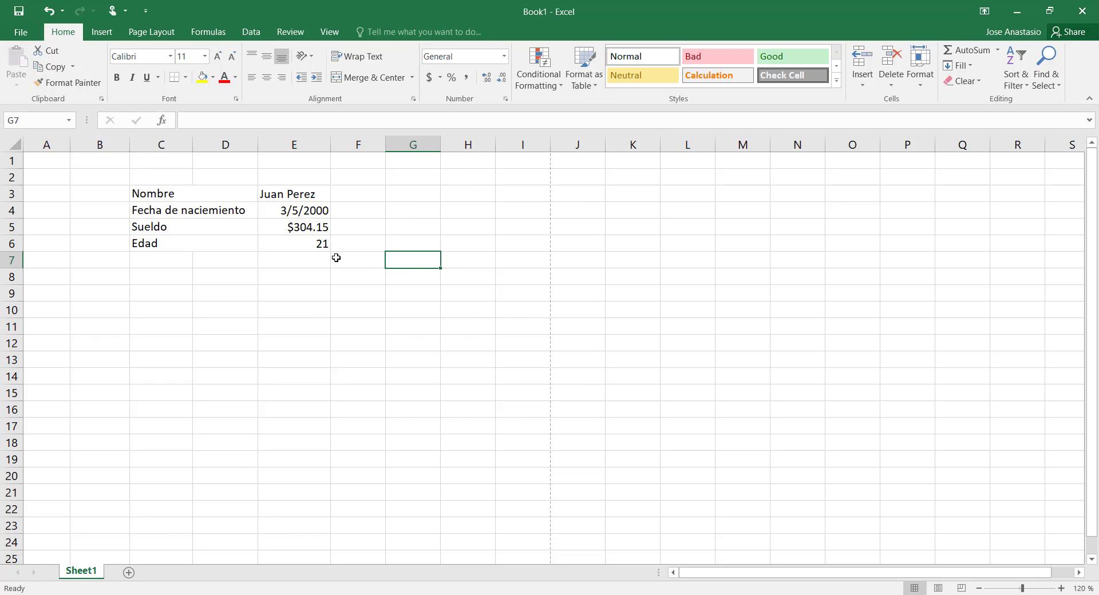
pyautogui.click(302, 231)
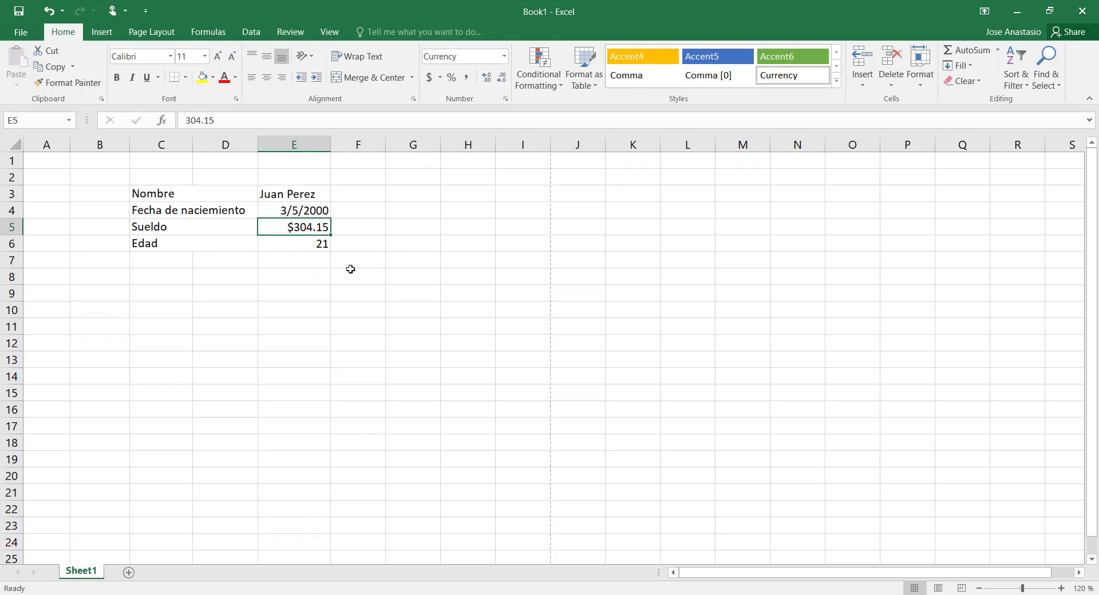
# Format the age in E6 as Number with 0 decimal places.
pyautogui.click(305, 244)
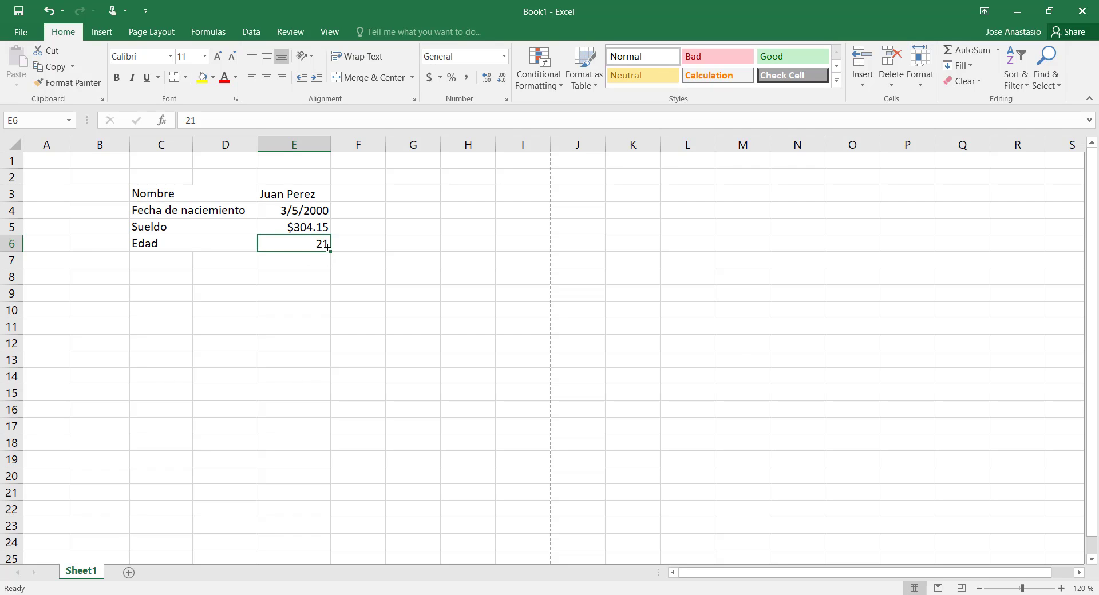
pyautogui.click(504, 56)
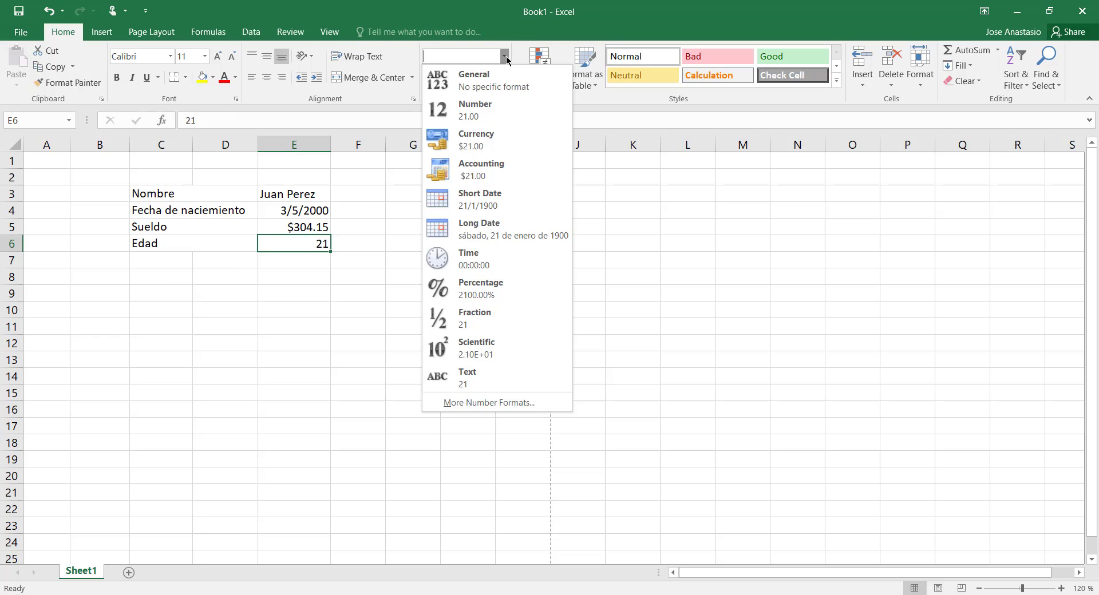
pyautogui.click(475, 112)
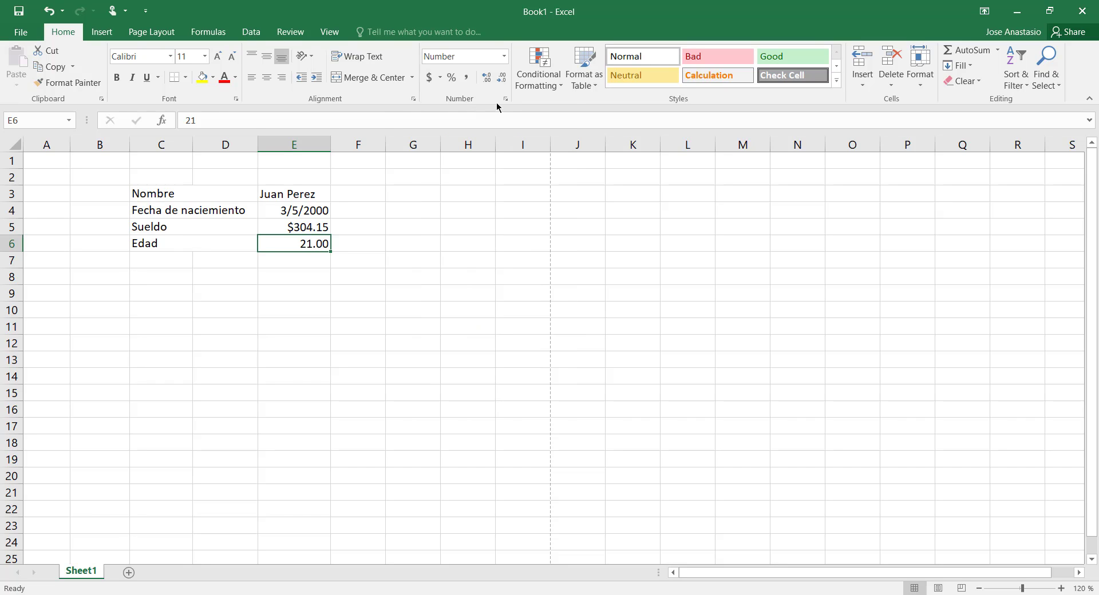
pyautogui.click(503, 100)
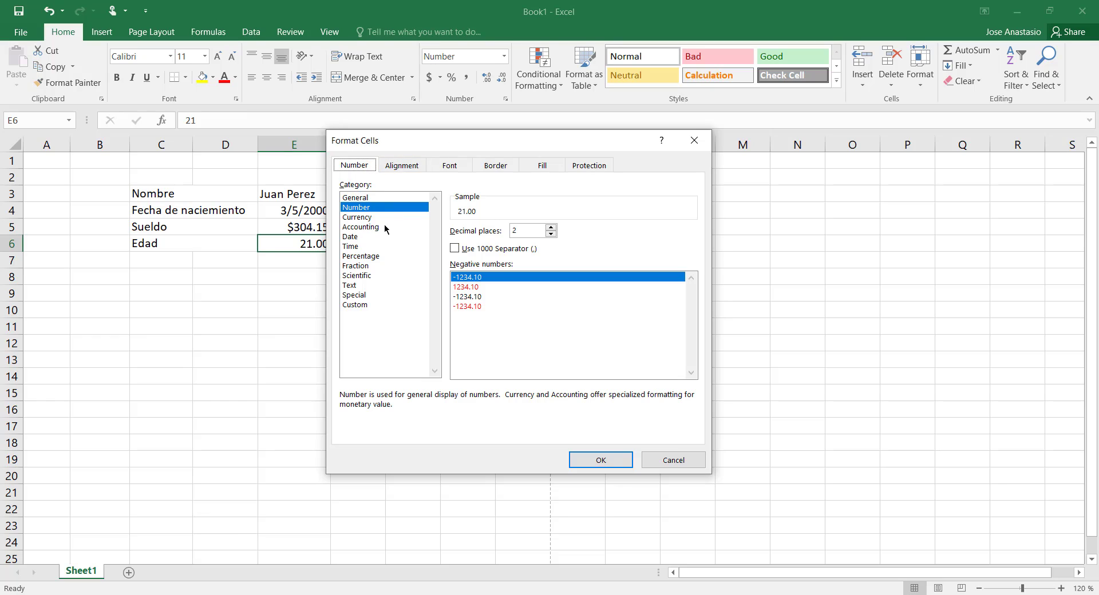
pyautogui.click(550, 234)
pyautogui.click(551, 234)
pyautogui.click(589, 461)
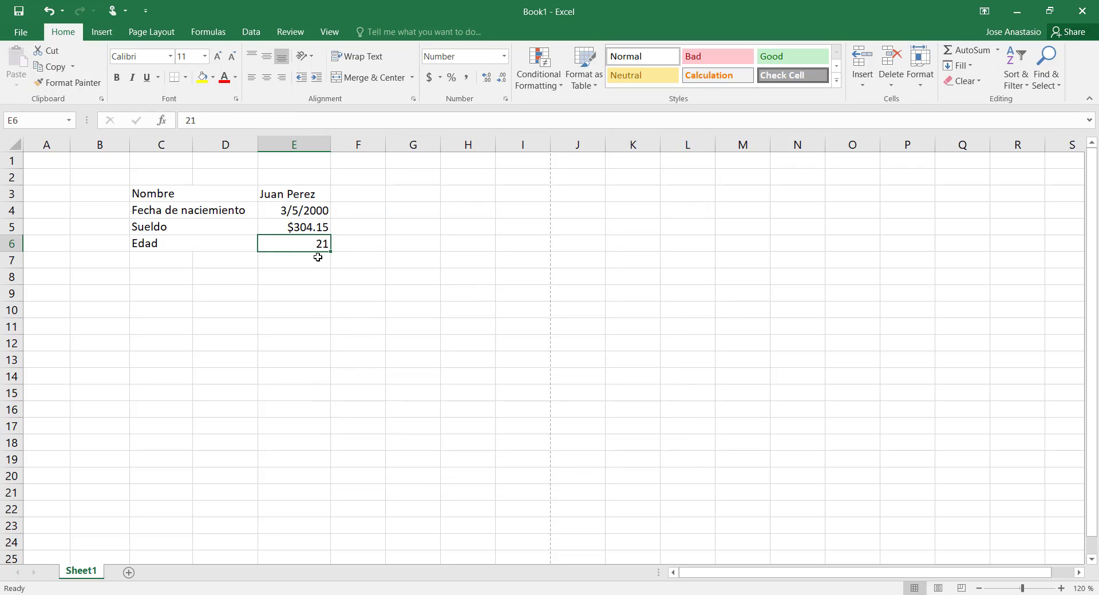
pyautogui.click(304, 198)
pyautogui.click(307, 209)
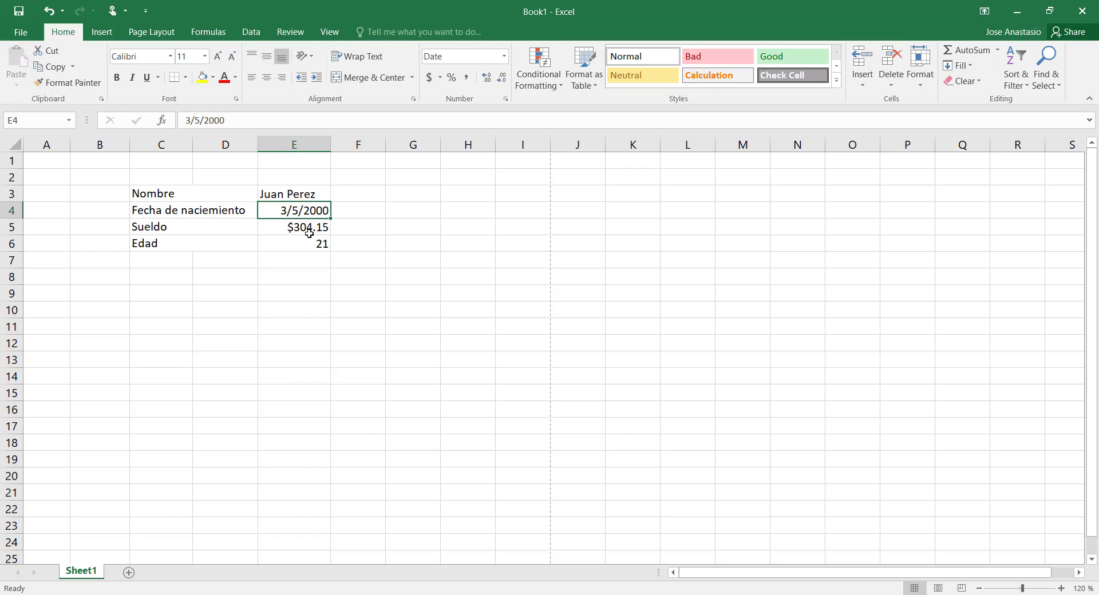
pyautogui.click(309, 234)
pyautogui.click(314, 258)
pyautogui.click(315, 238)
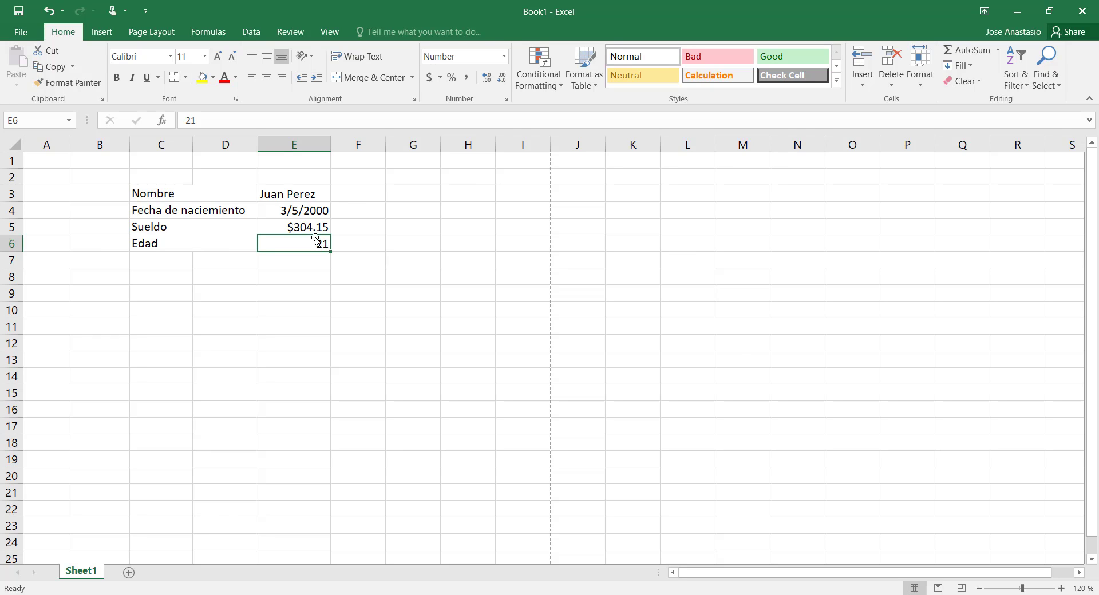
pyautogui.click(322, 275)
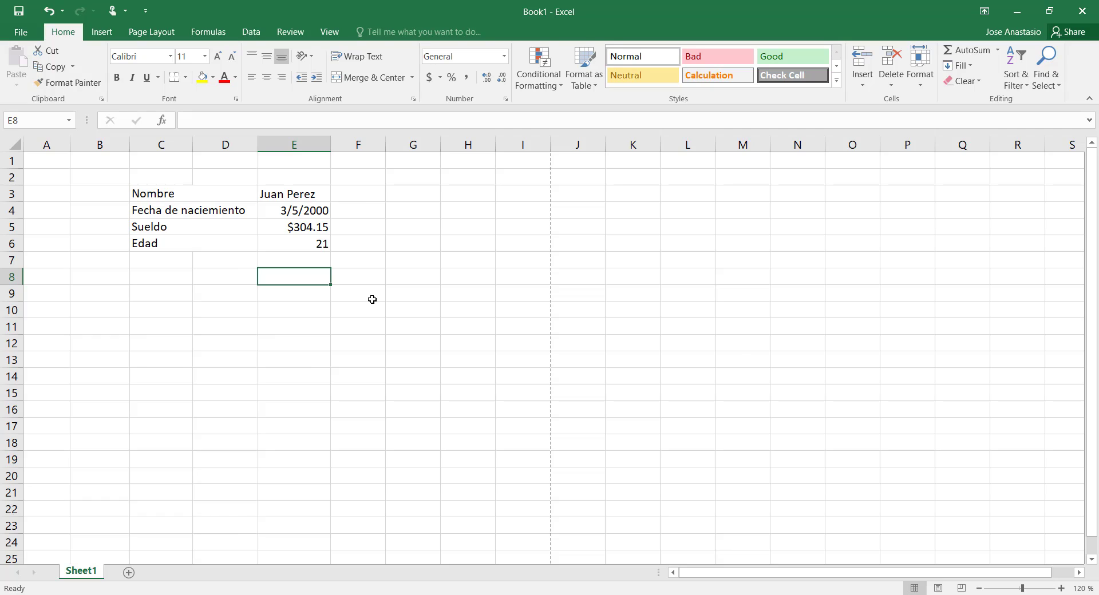